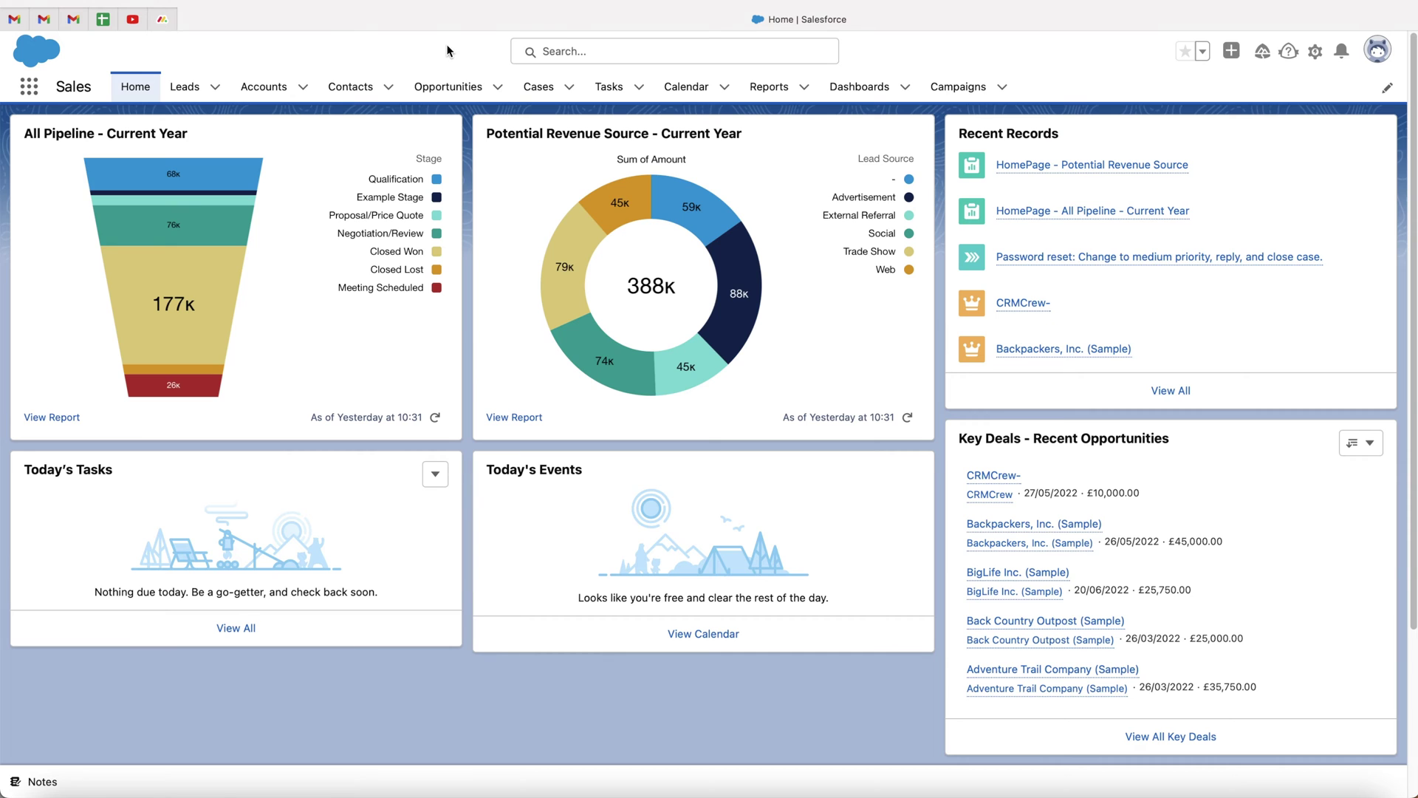
# - Open the CRMCrew- opportunity from the Opportunities list
pyautogui.click(449, 87)
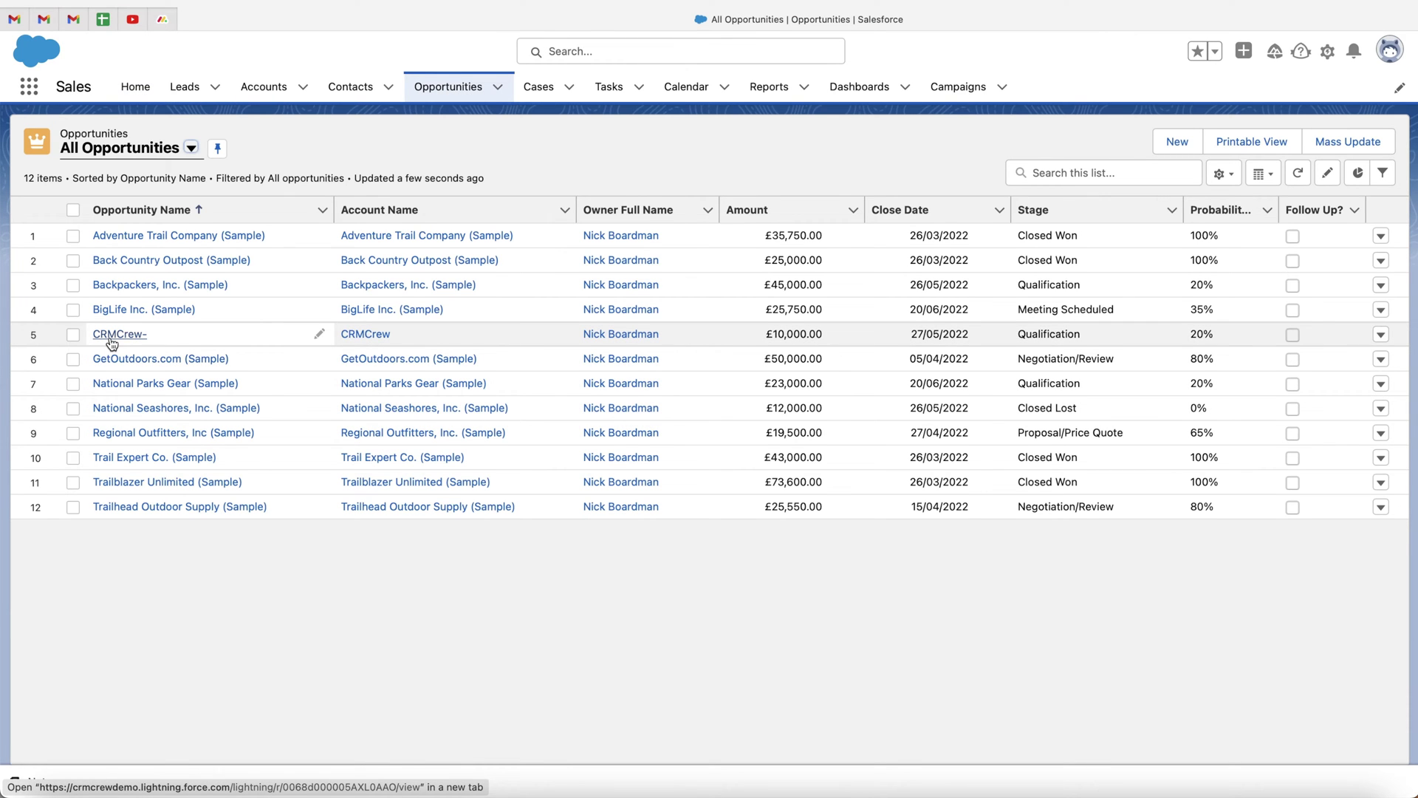
pyautogui.click(111, 337)
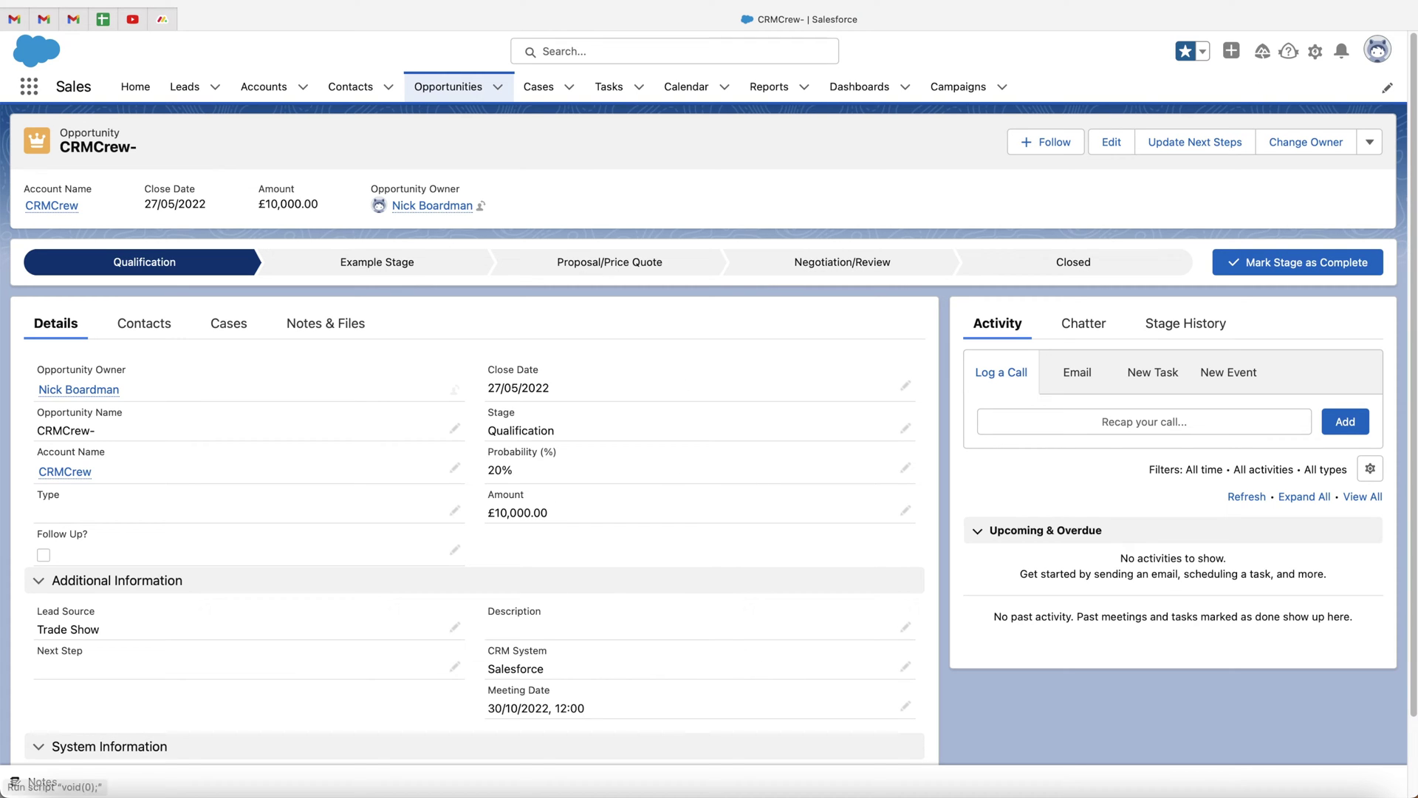
# - Go to Setup, find Flows via Quick Find, and start a New Flow
pyautogui.click(1316, 52)
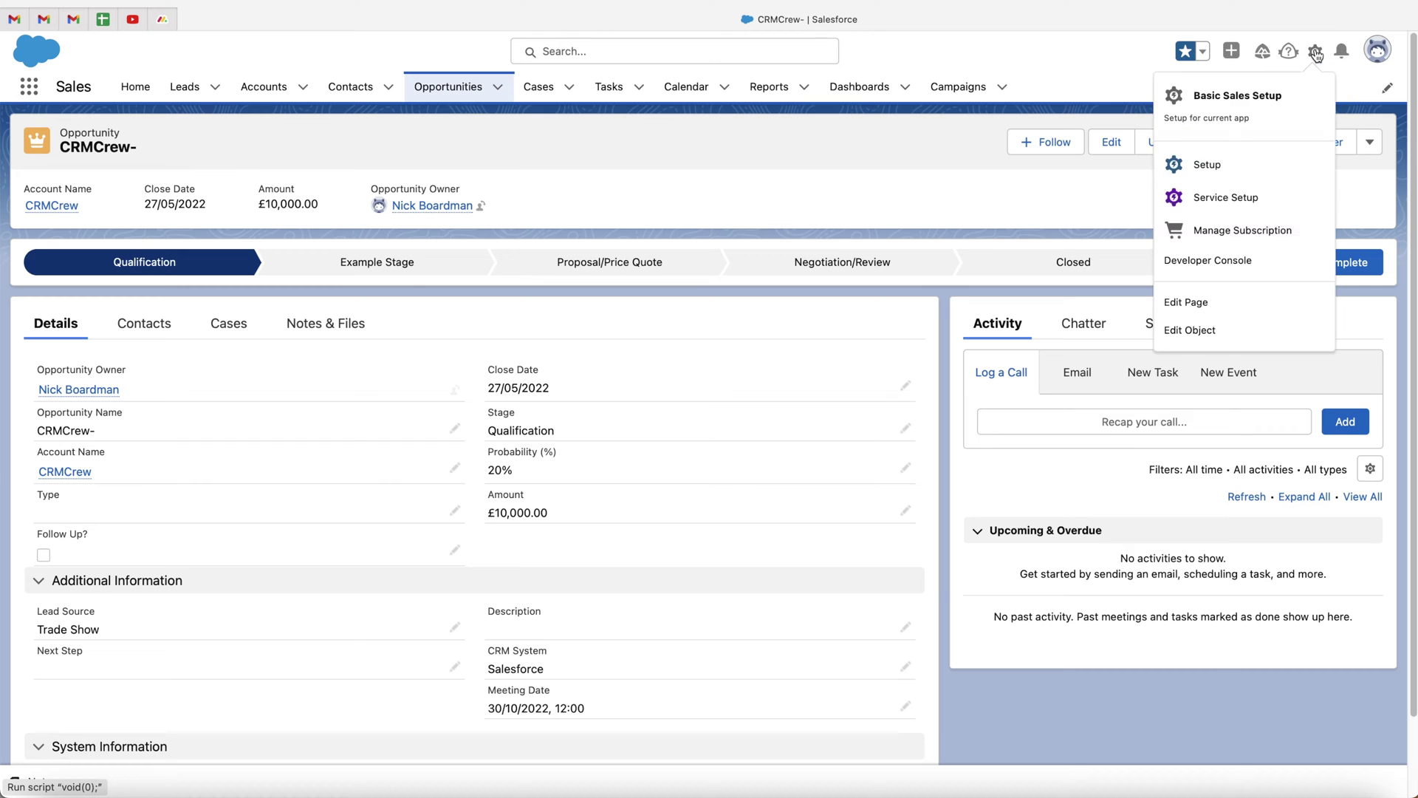
pyautogui.click(1229, 163)
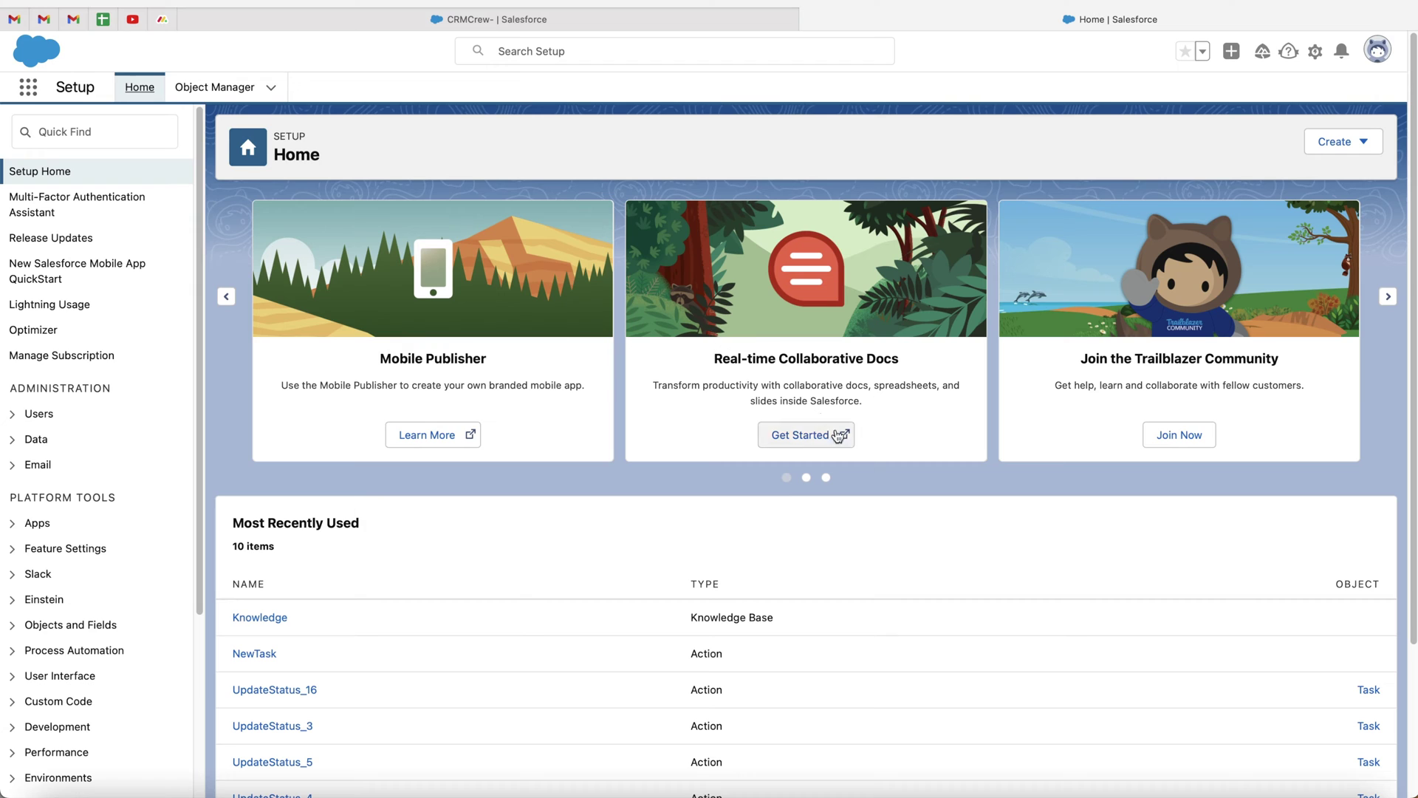
pyautogui.click(105, 130)
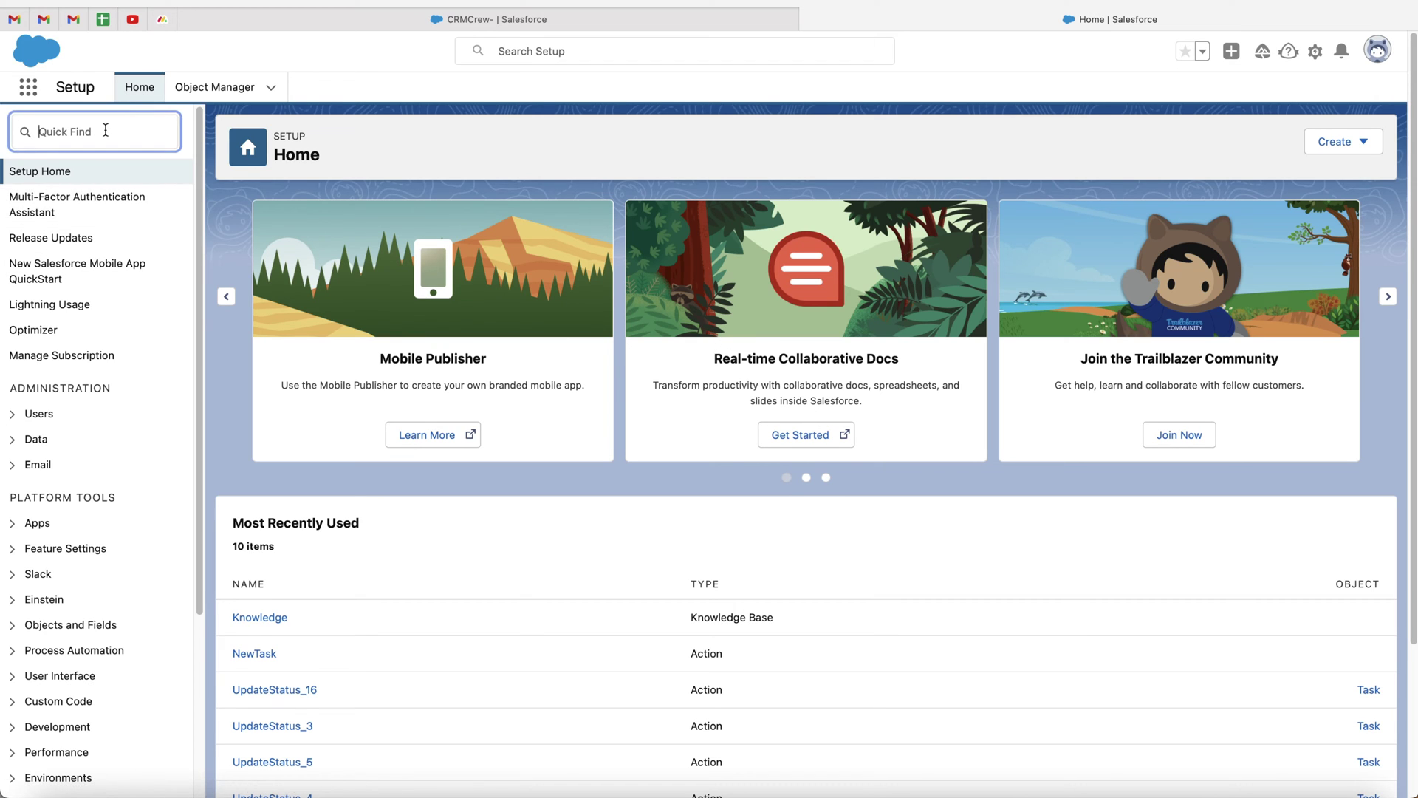
pyautogui.write('Flow')
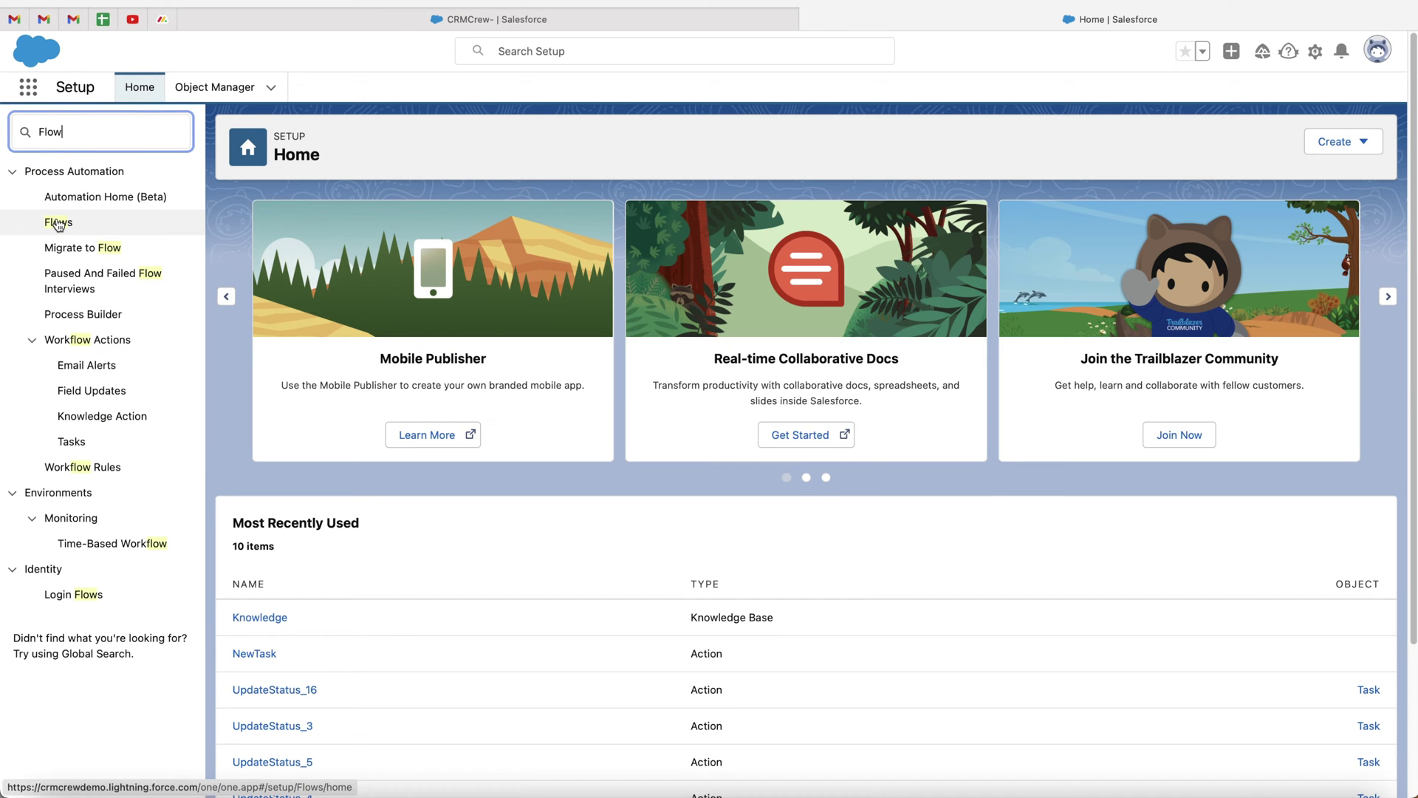
pyautogui.click(59, 224)
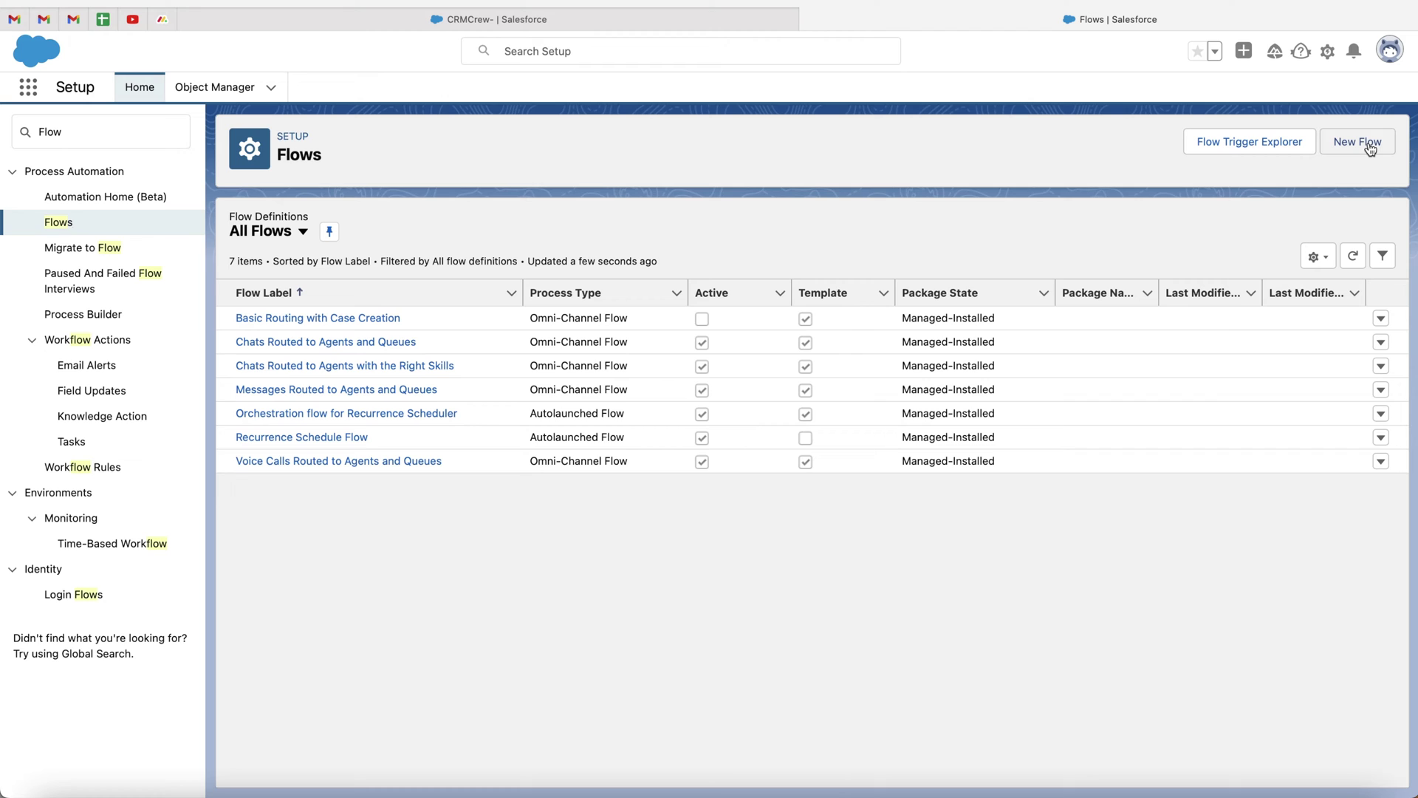
pyautogui.click(1347, 154)
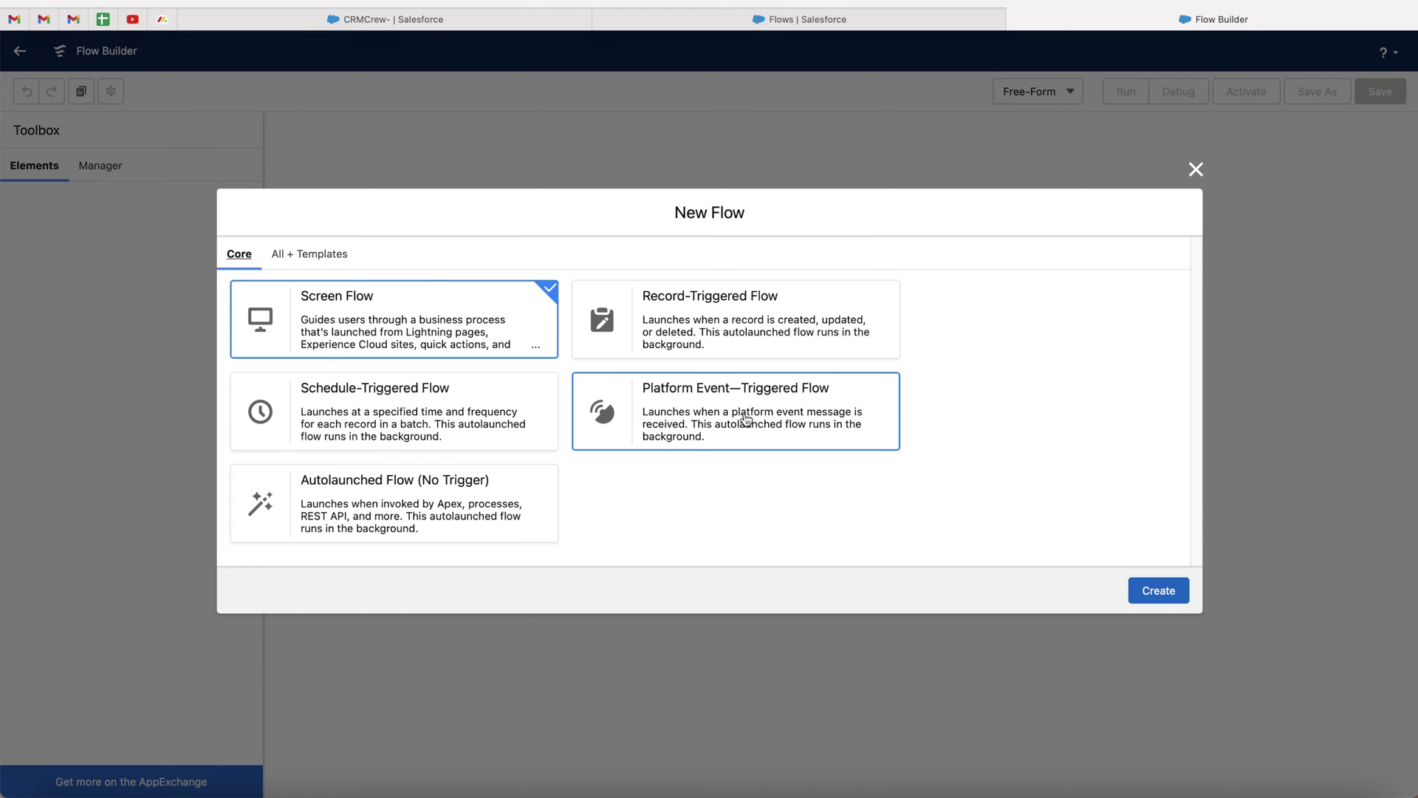
# - Create the new flow as a Record-Triggered Flow
pyautogui.click(700, 321)
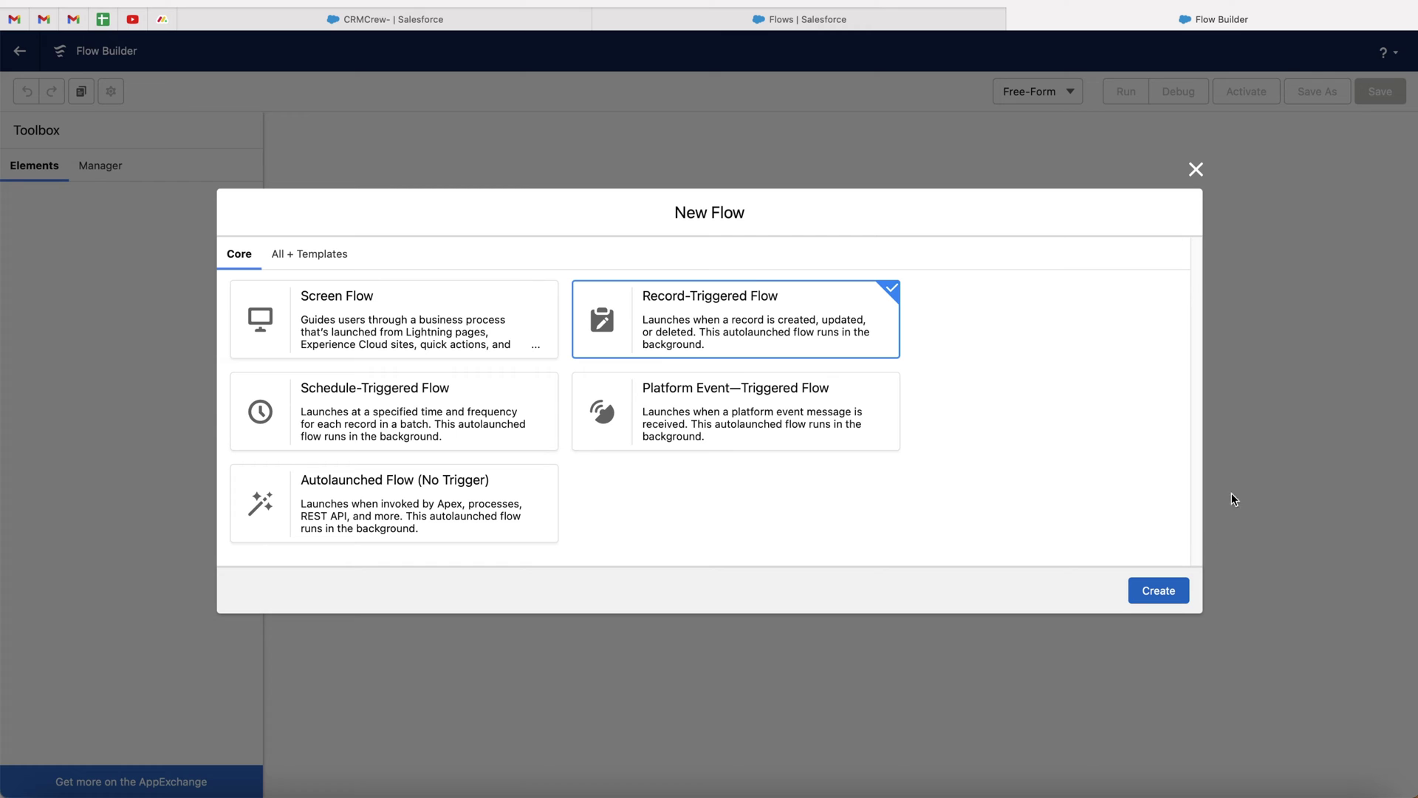
pyautogui.click(1168, 596)
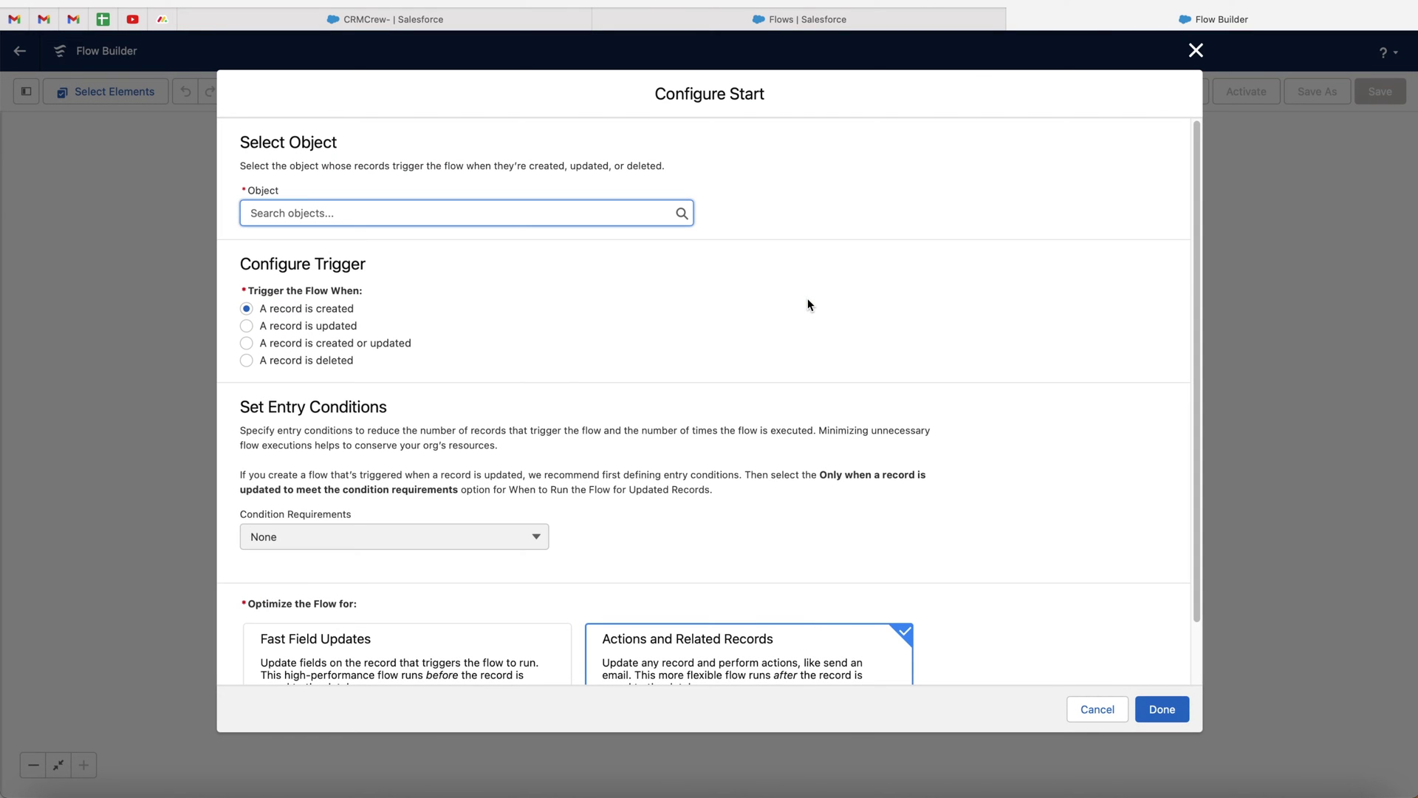
# - Set Opportunity as the flow's triggering object
pyautogui.click(568, 215)
pyautogui.write('o')
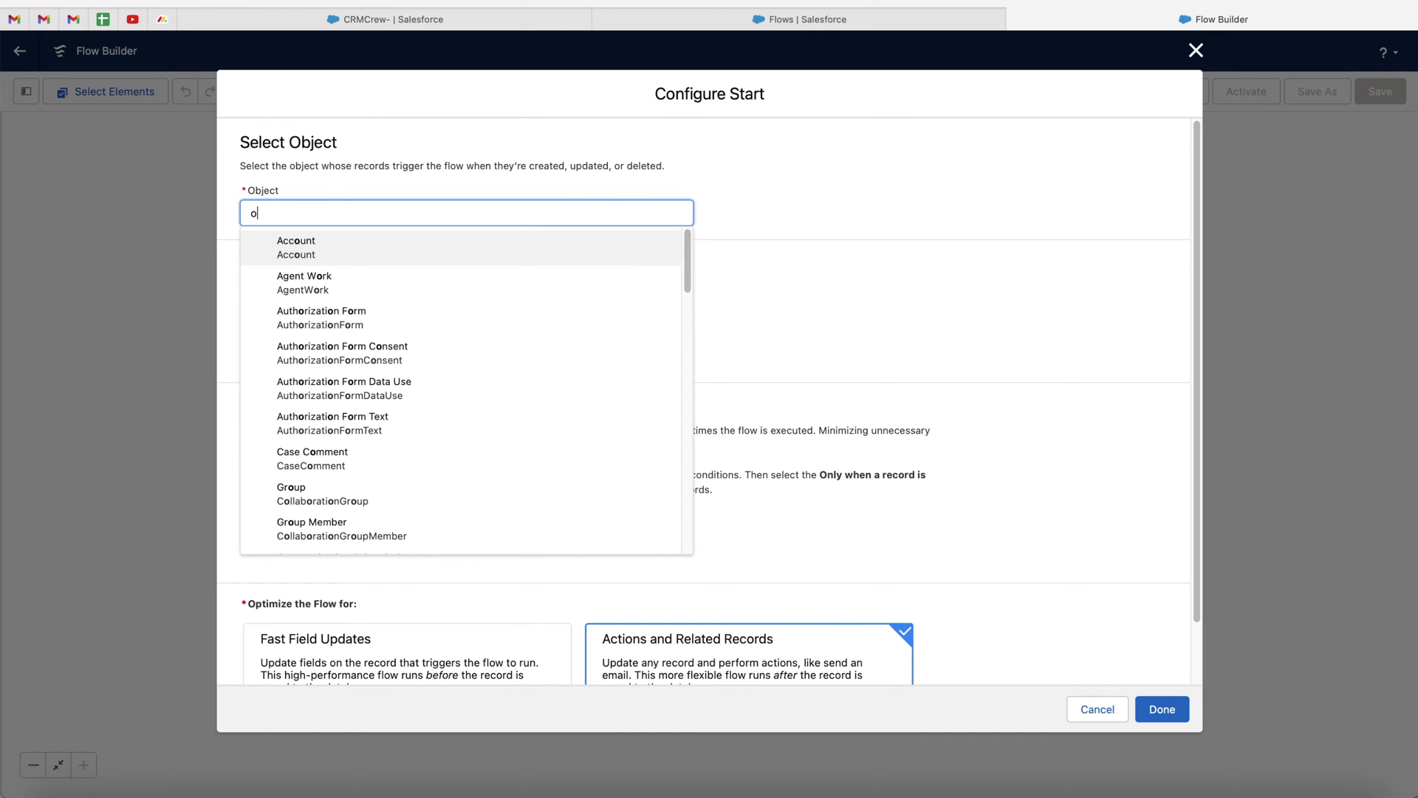
pyautogui.write('ppo')
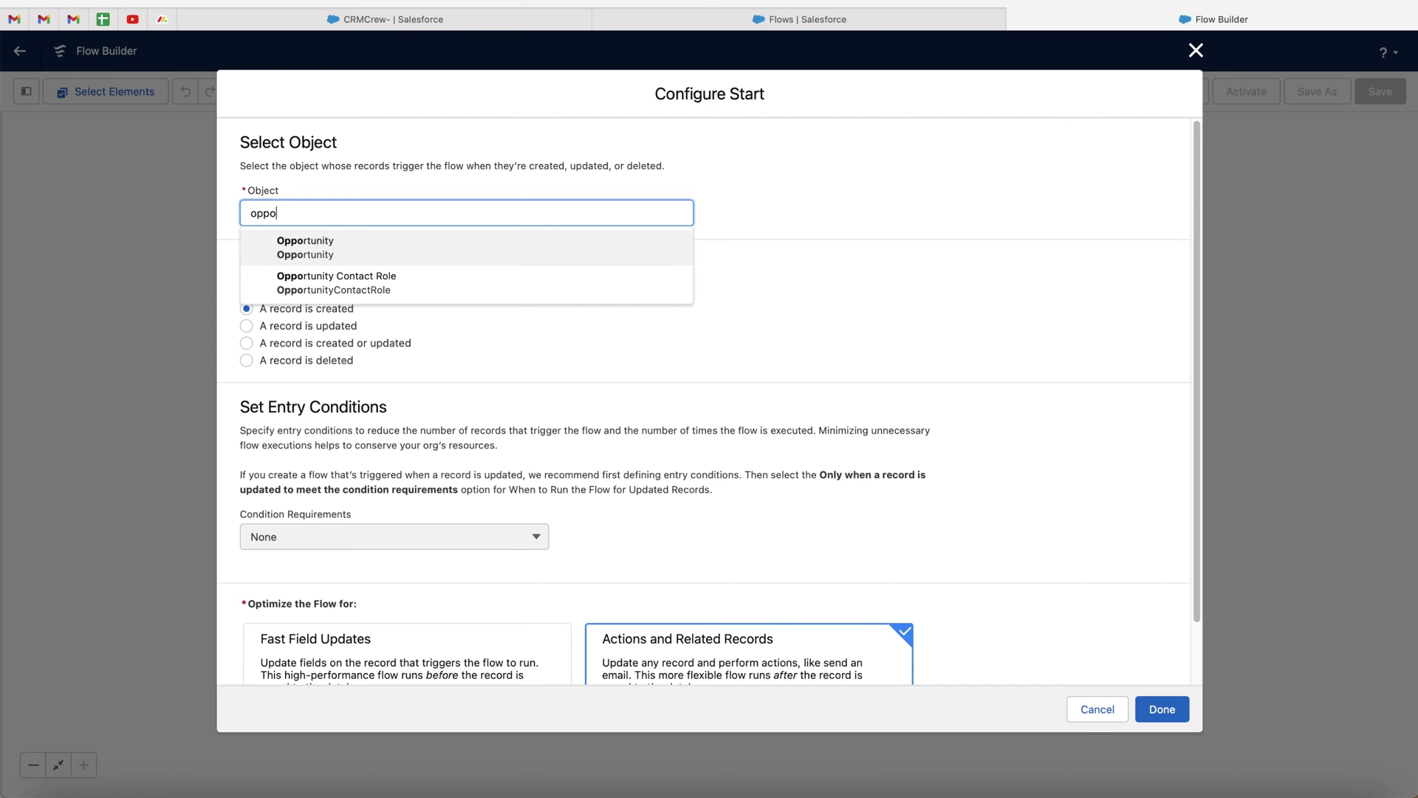
pyautogui.press('Return')
pyautogui.doubleClick(352, 213)
pyautogui.press('BackSpace')
pyautogui.write('opp')
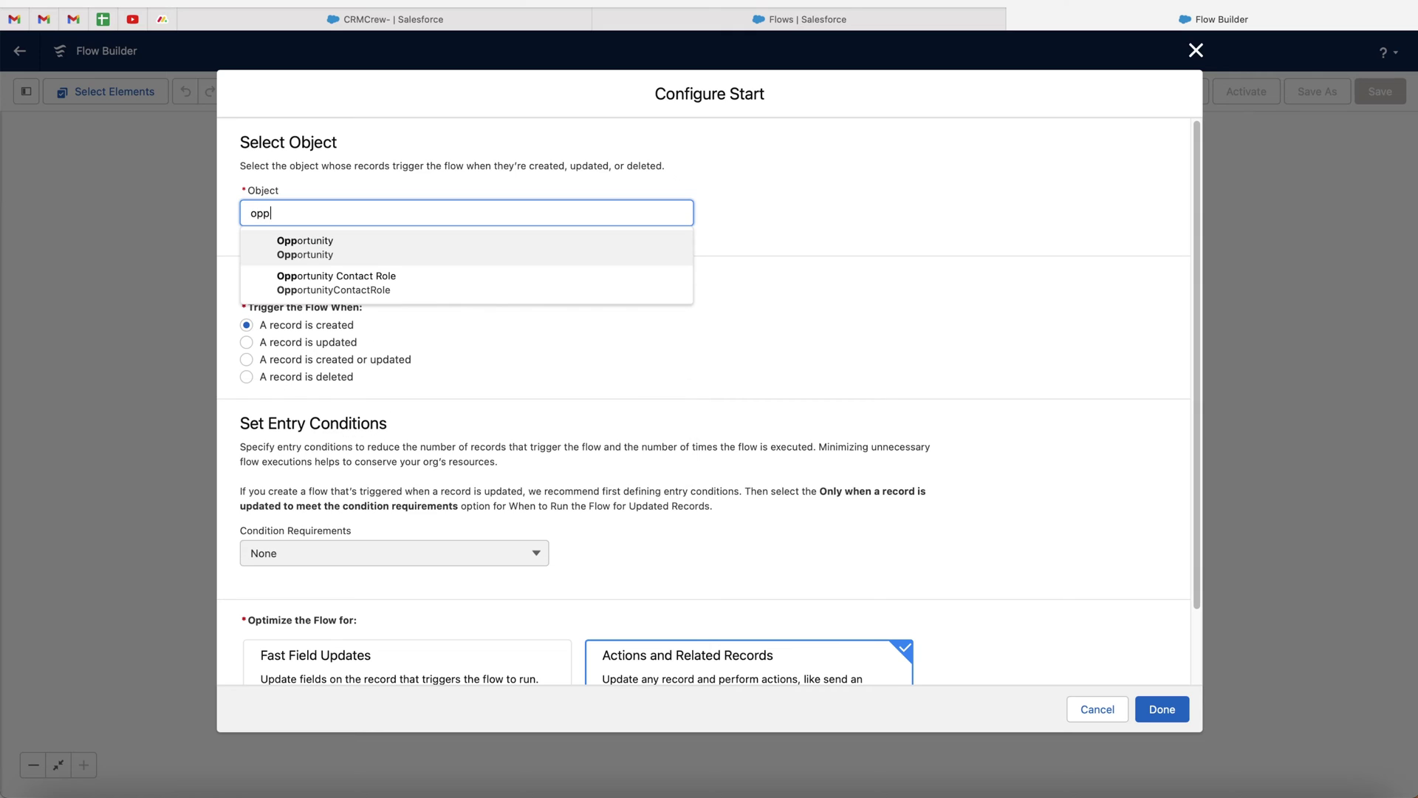
pyautogui.press('Return')
pyautogui.click(918, 242)
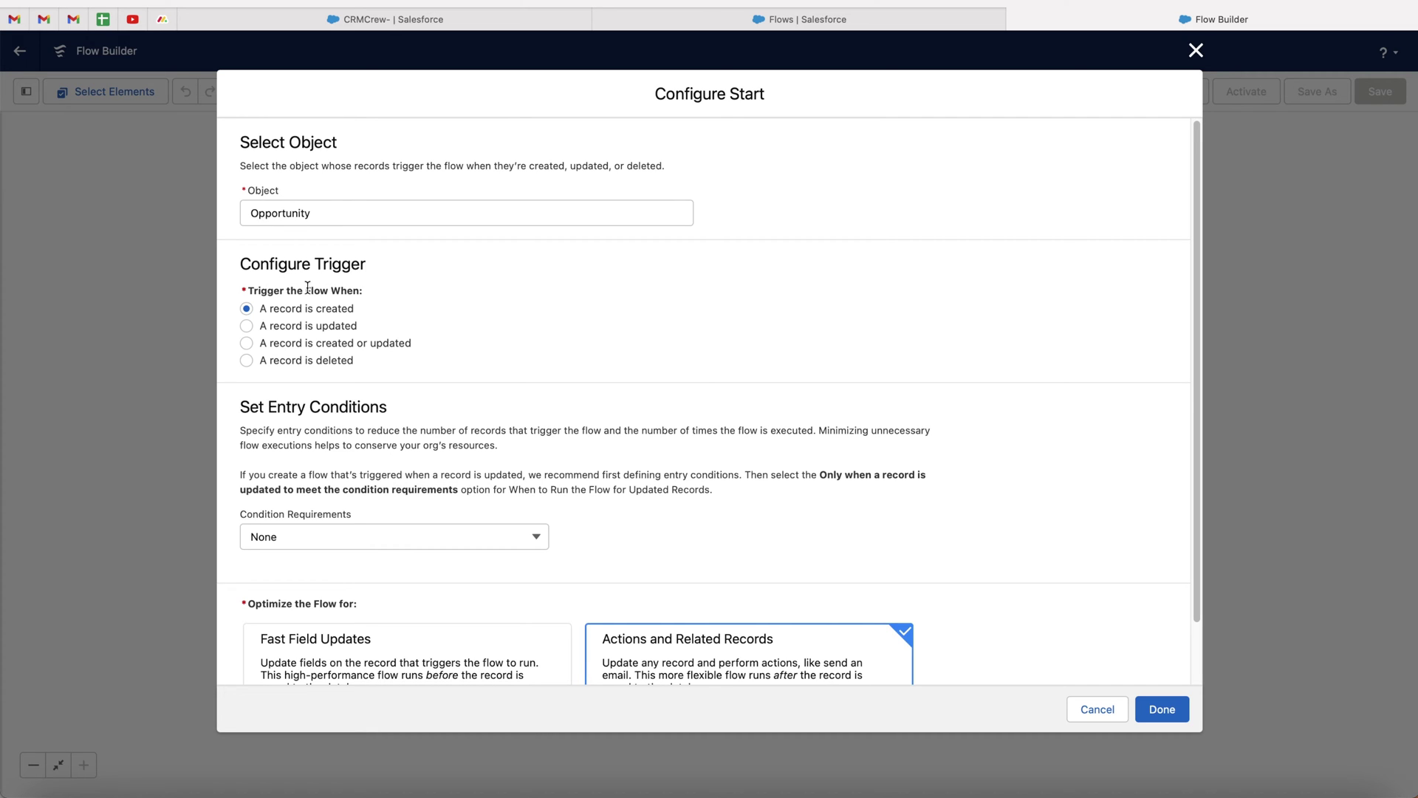
# - Trigger the flow when a record is created or updated and open Condition Requirements
pyautogui.click(247, 345)
pyautogui.scroll(-1, 599, 337)
pyautogui.scroll(1, 628, 340)
pyautogui.click(420, 540)
pyautogui.scroll(-1, 423, 565)
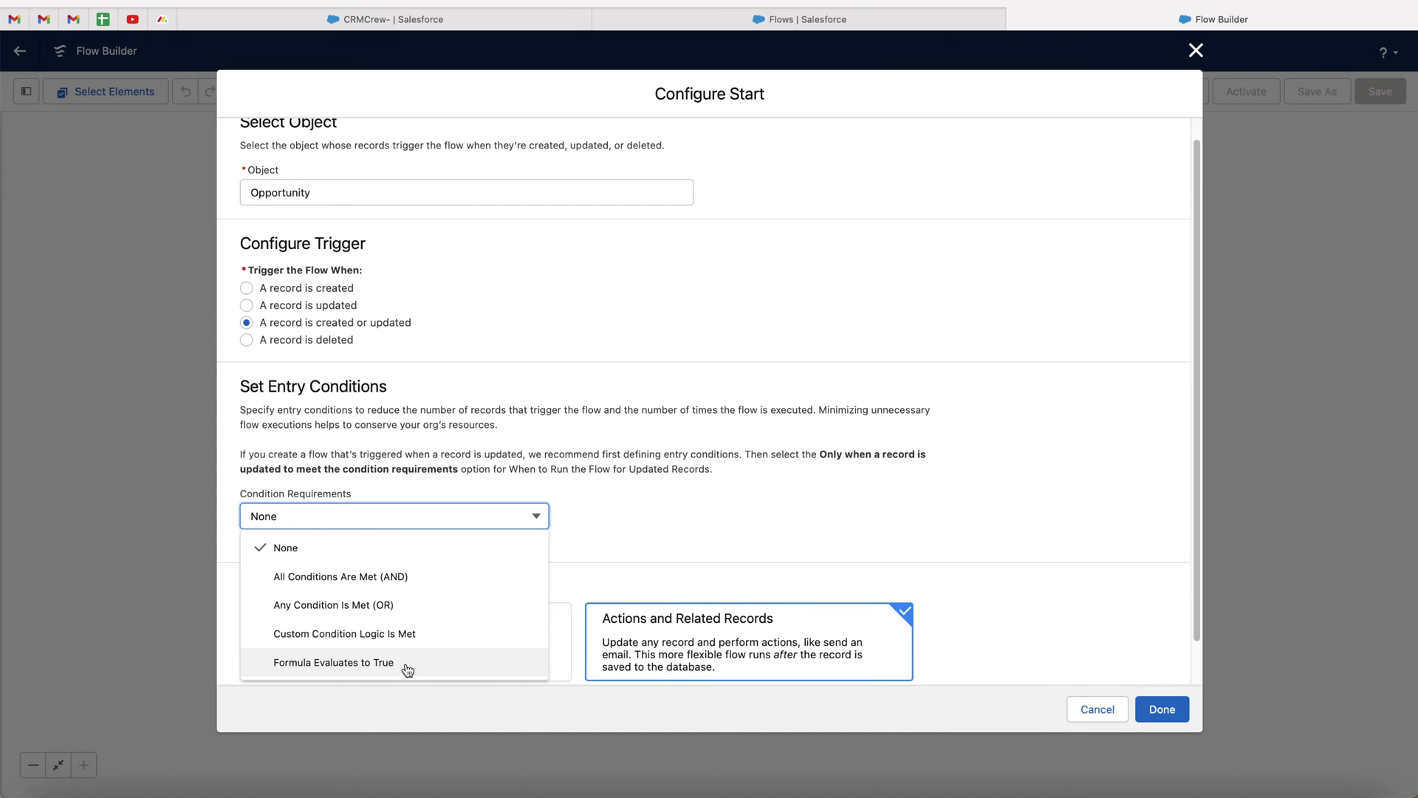
# - Require All Conditions Are Met with StageName Equals Example Stage, then finish the Start setup
pyautogui.click(420, 580)
pyautogui.click(399, 578)
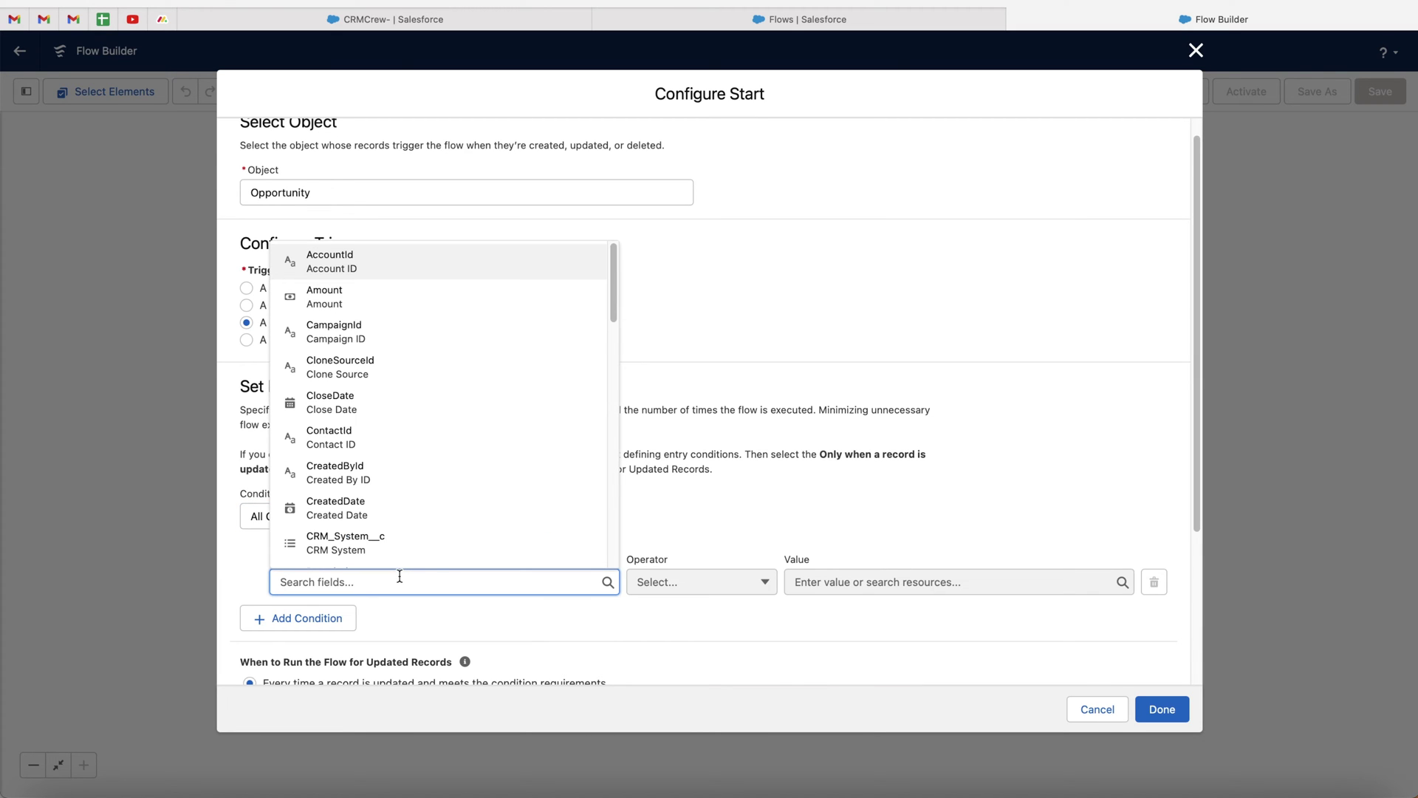
pyautogui.write('stage')
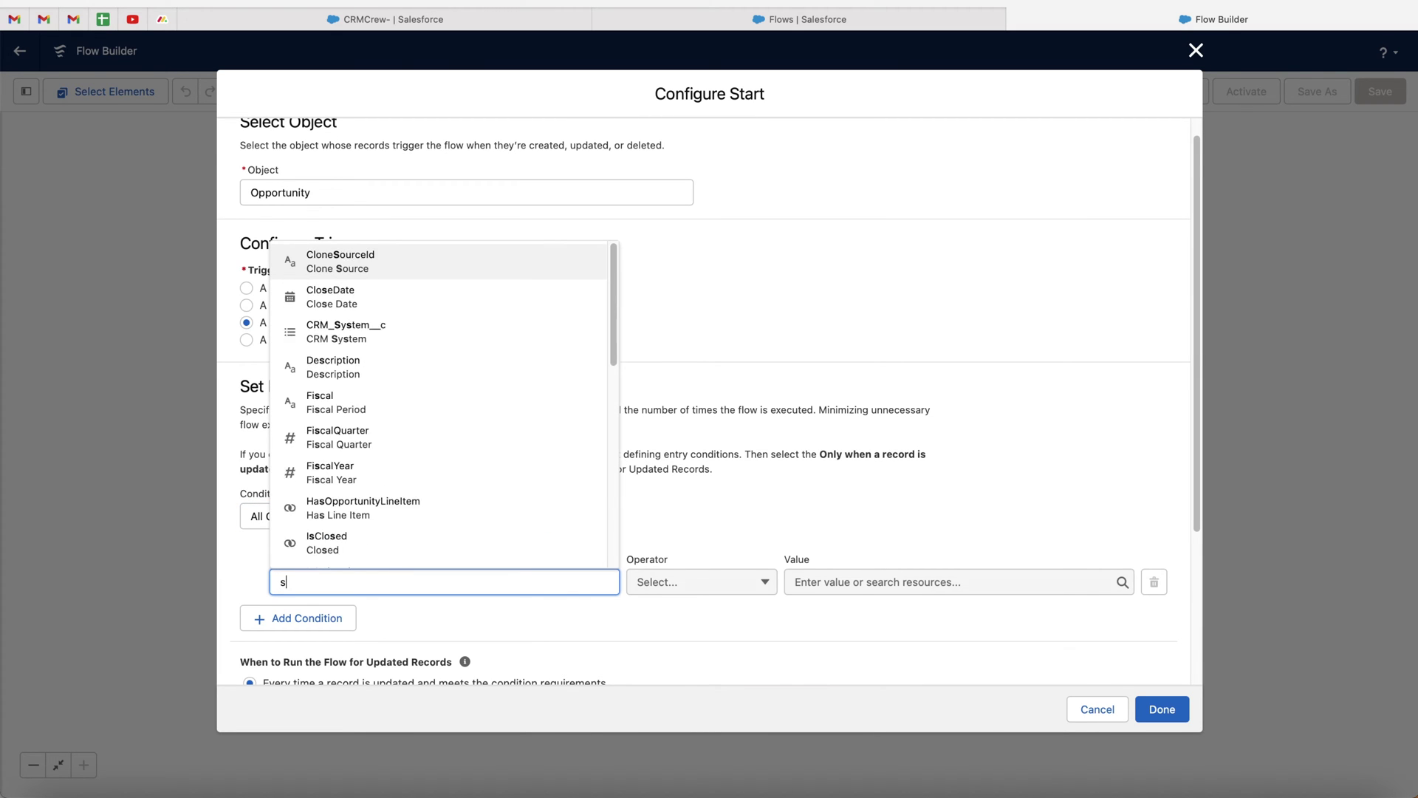
pyautogui.click(415, 561)
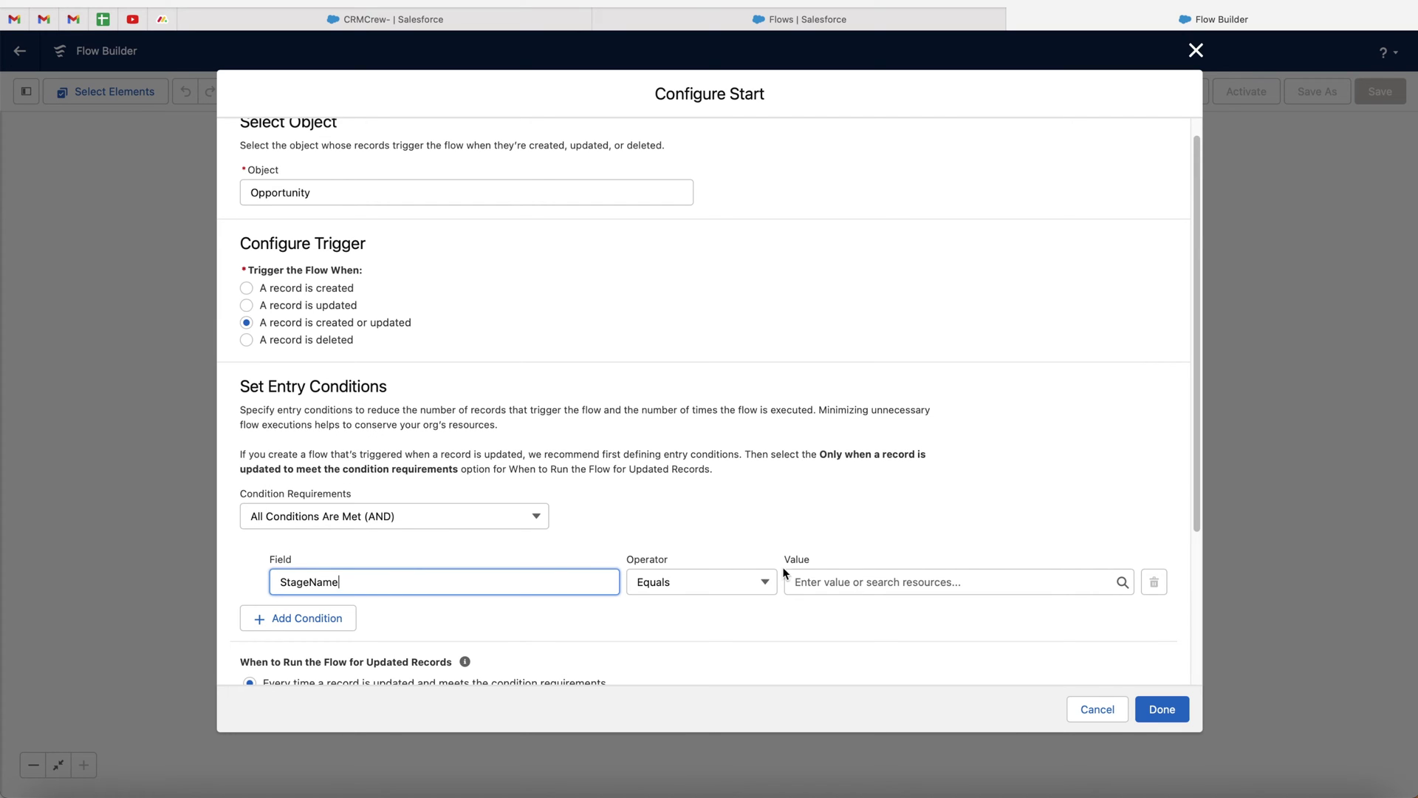
pyautogui.click(842, 581)
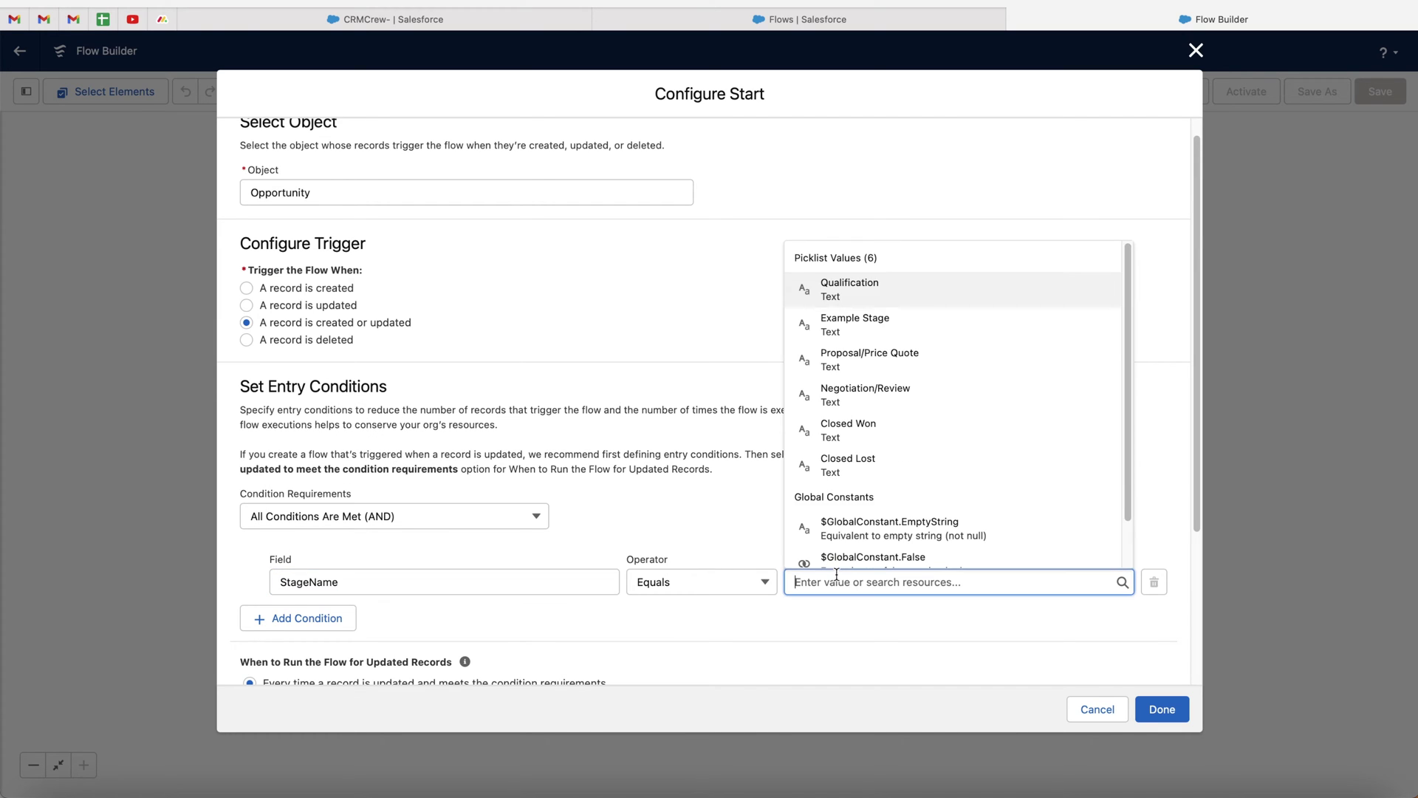
pyautogui.click(849, 324)
pyautogui.scroll(-3, 785, 500)
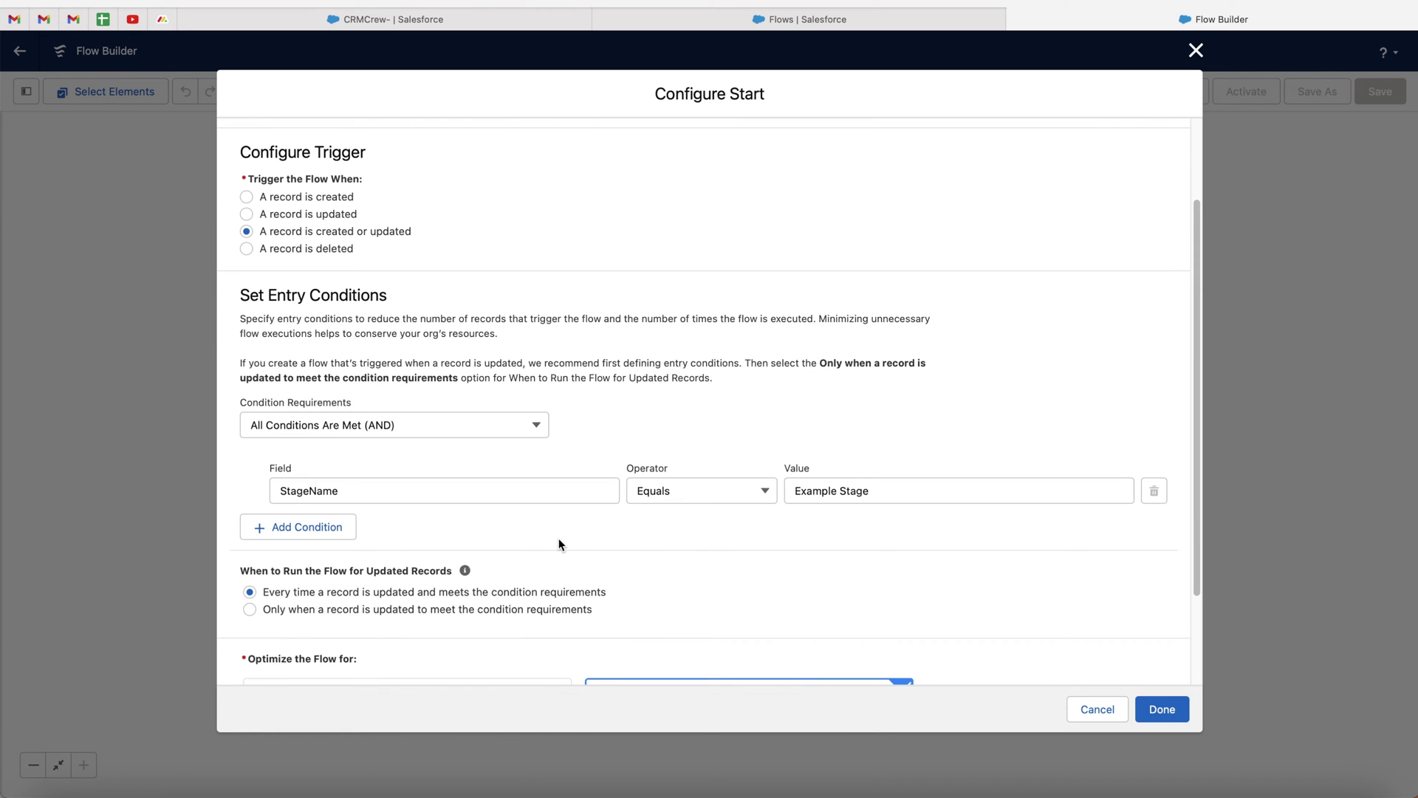
pyautogui.scroll(-1, 481, 546)
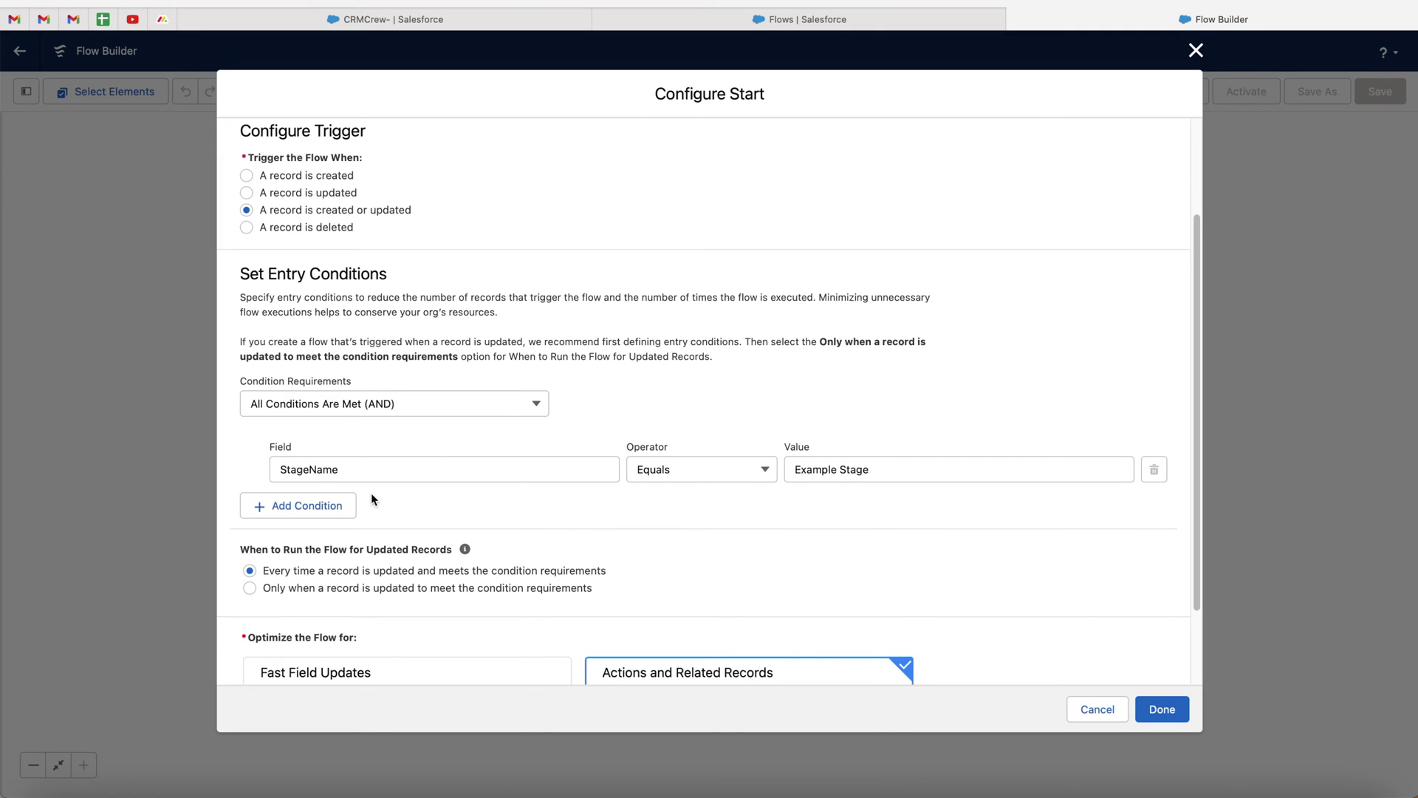
pyautogui.scroll(-2, 503, 543)
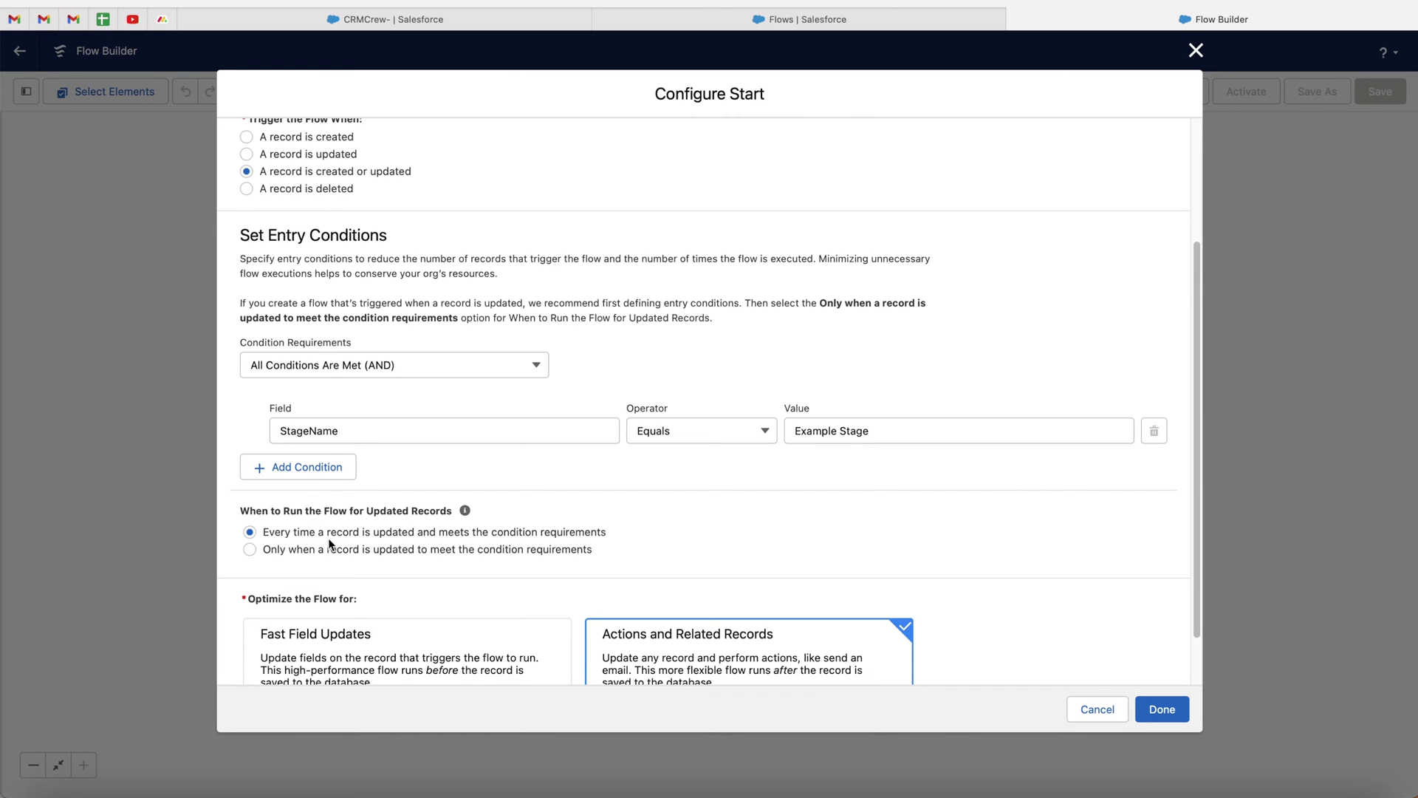
pyautogui.scroll(-2, 328, 543)
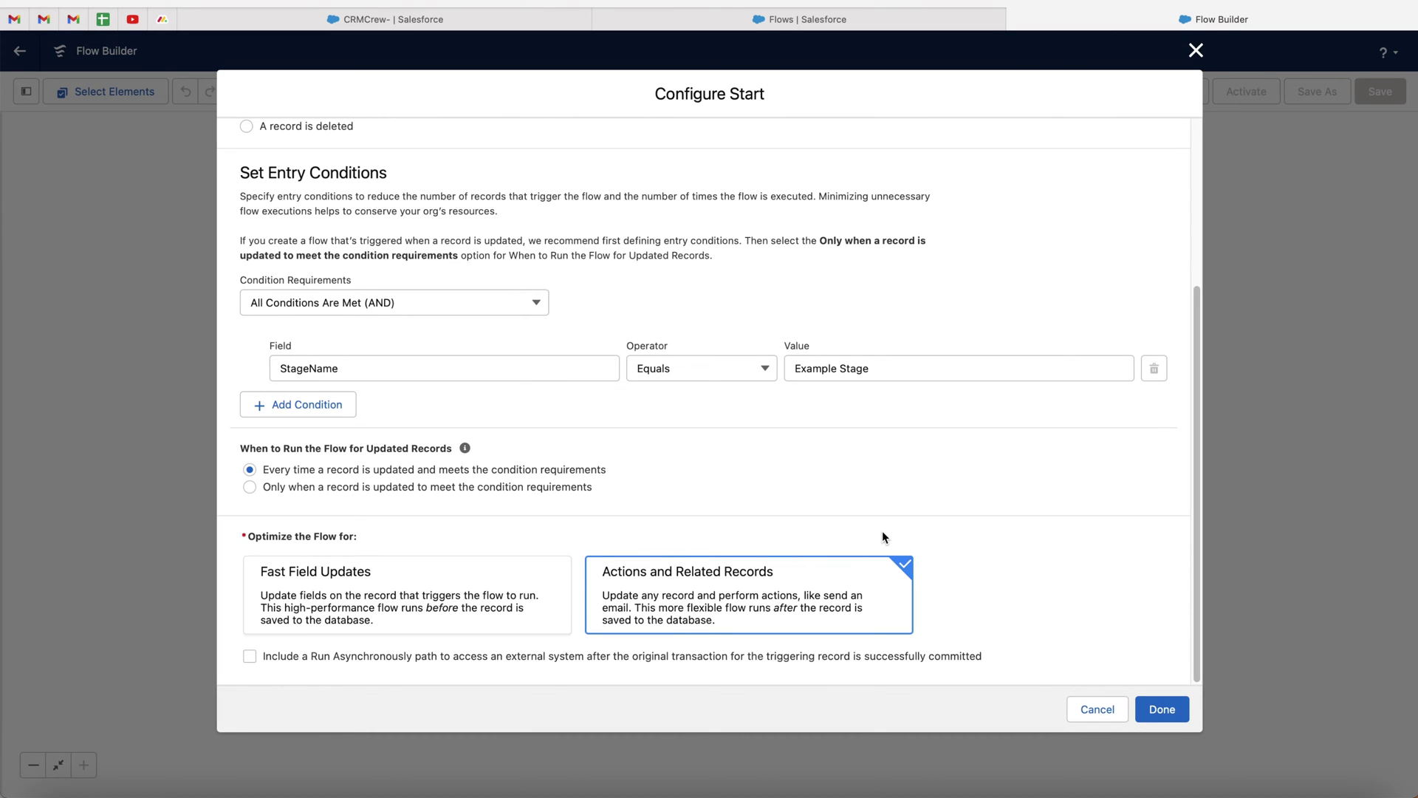
pyautogui.click(1172, 713)
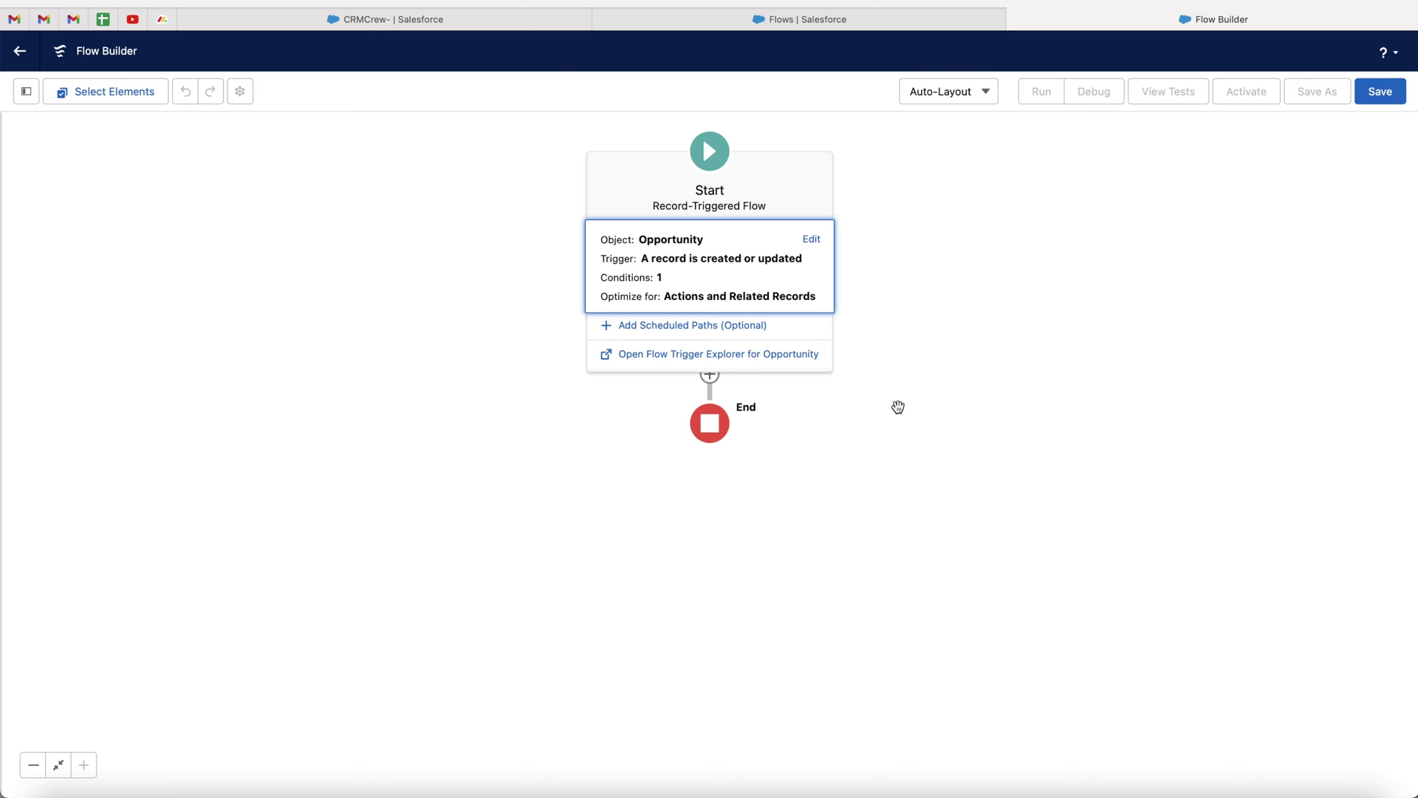
# - Open the Add Element menu on the Run Immediately path and scroll to the Data options
pyautogui.click(889, 439)
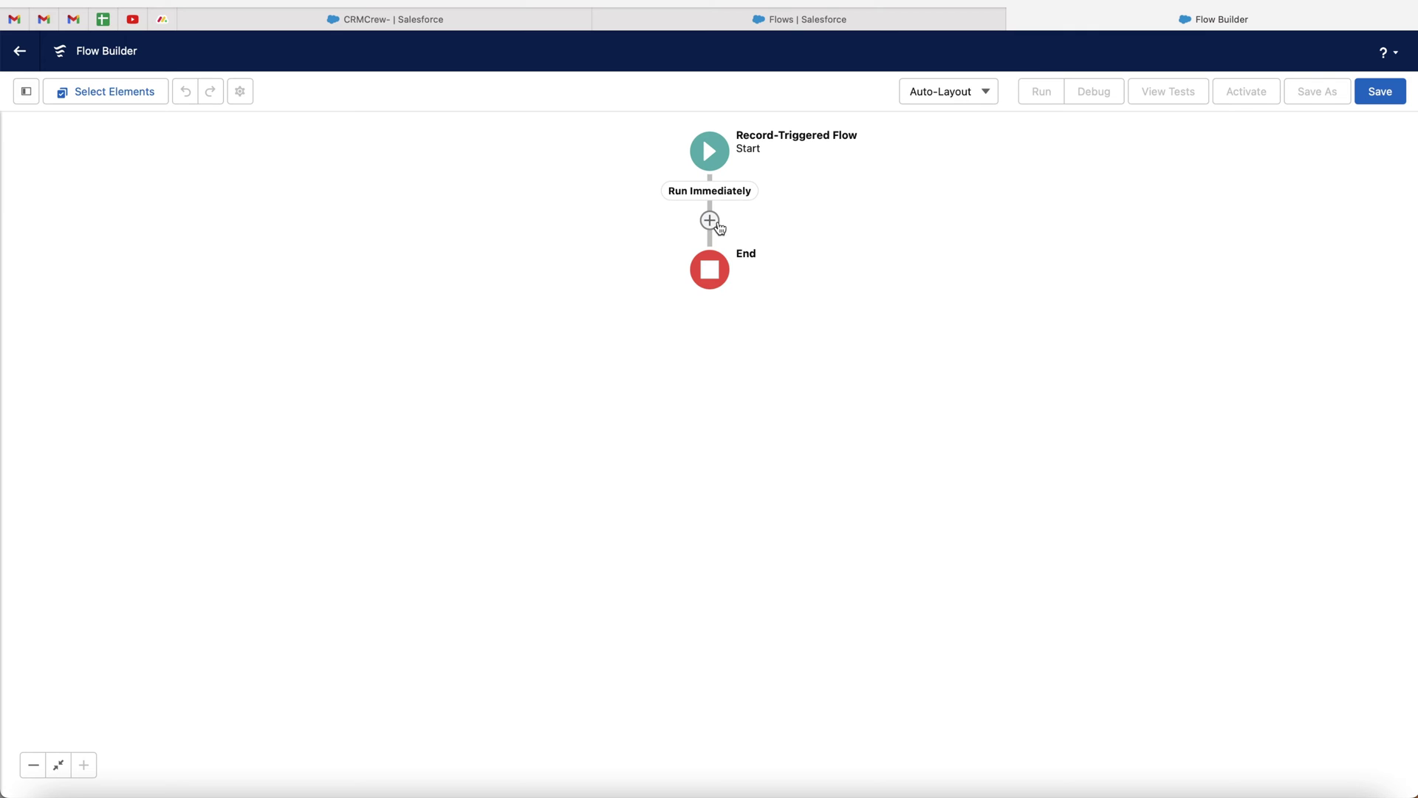
pyautogui.click(710, 221)
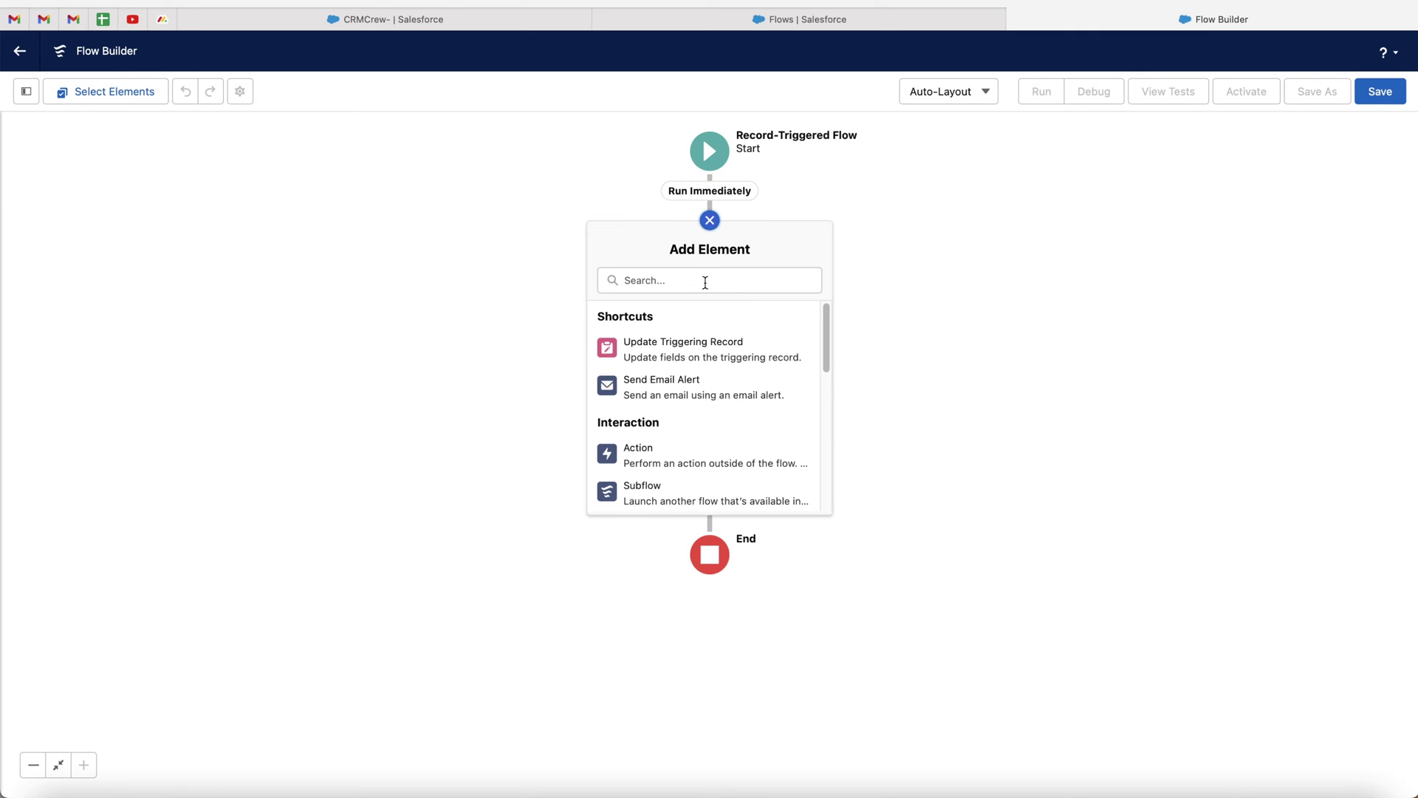
pyautogui.scroll(-4, 701, 365)
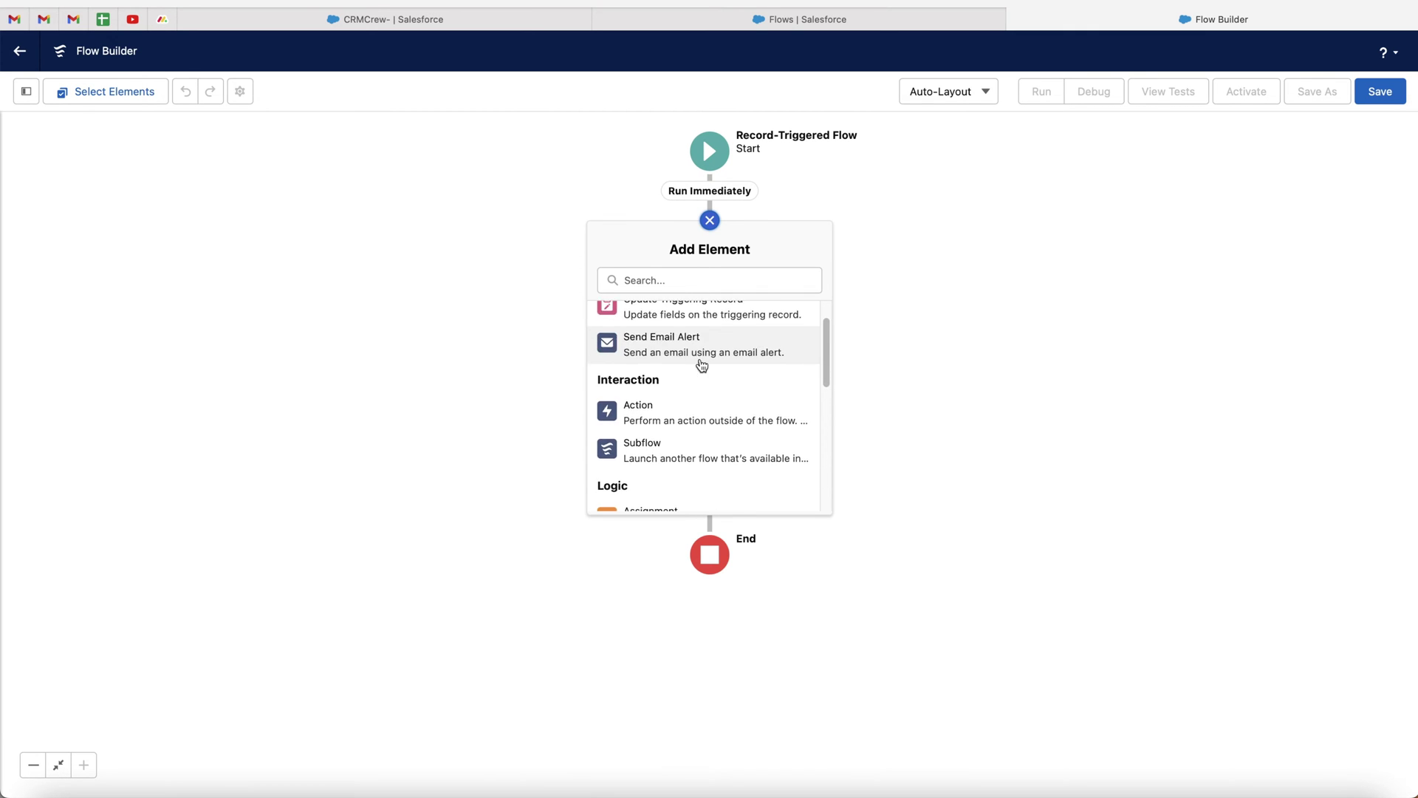
pyautogui.scroll(-3, 701, 365)
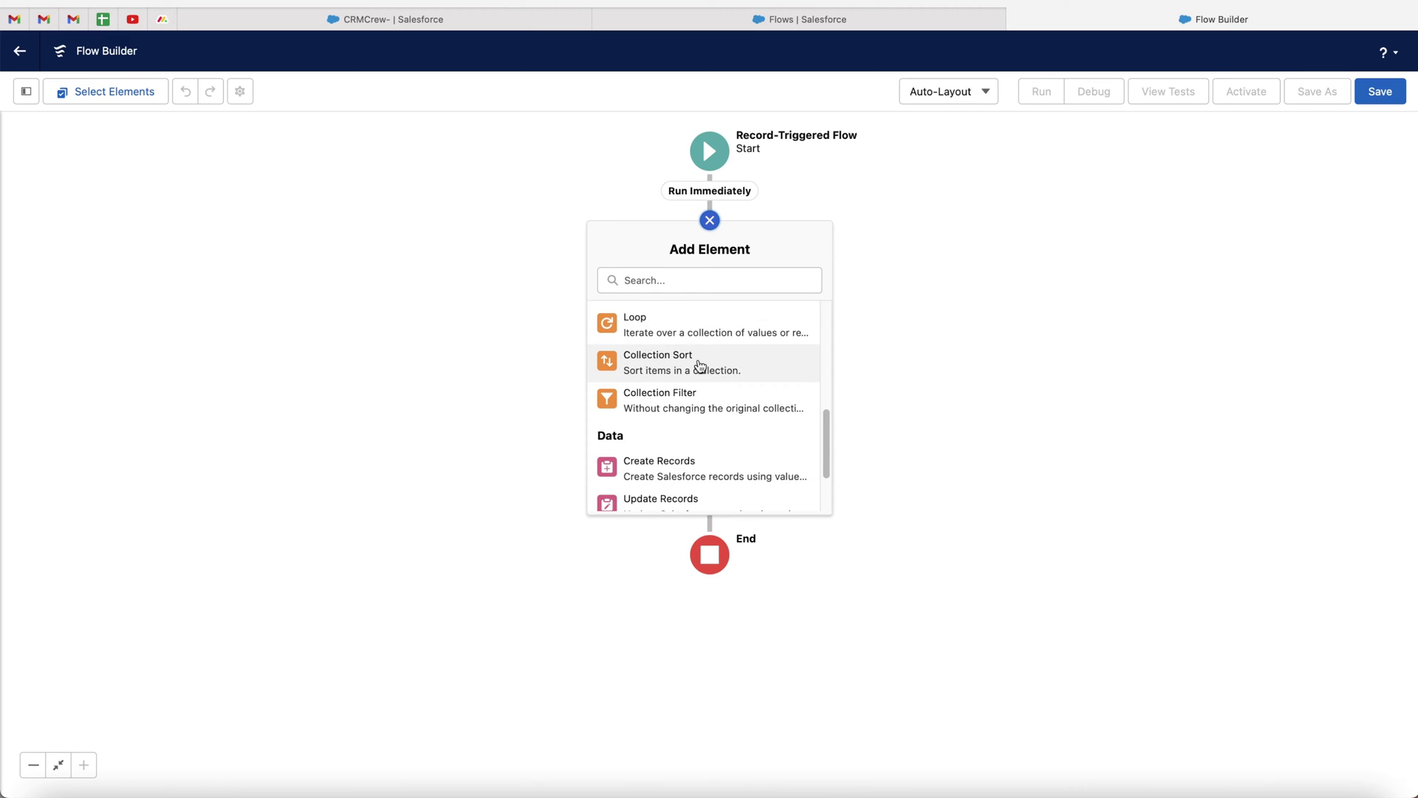
pyautogui.scroll(-1, 701, 365)
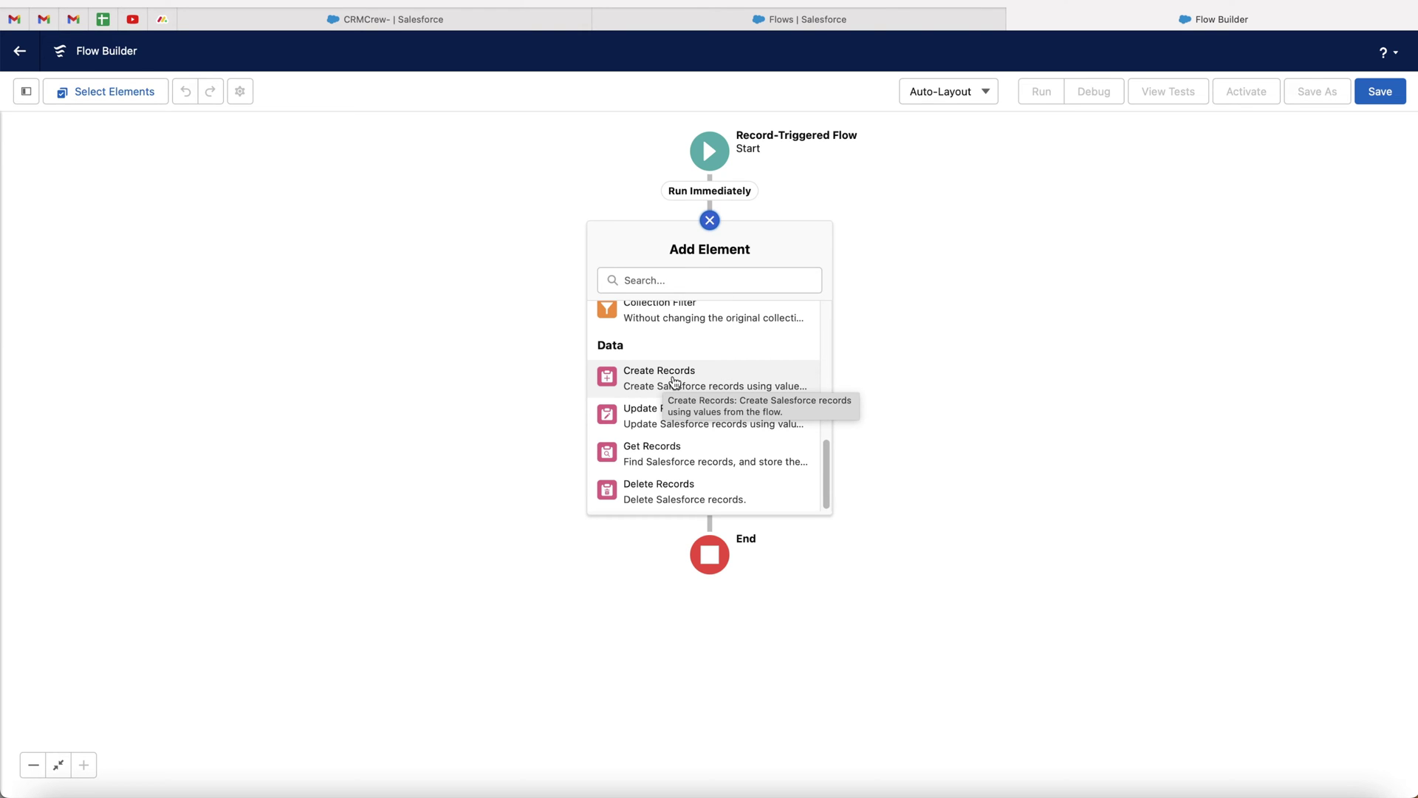
# - Add a Create Records element labelled CreateExampleTask using separate resources and literal values
pyautogui.click(674, 381)
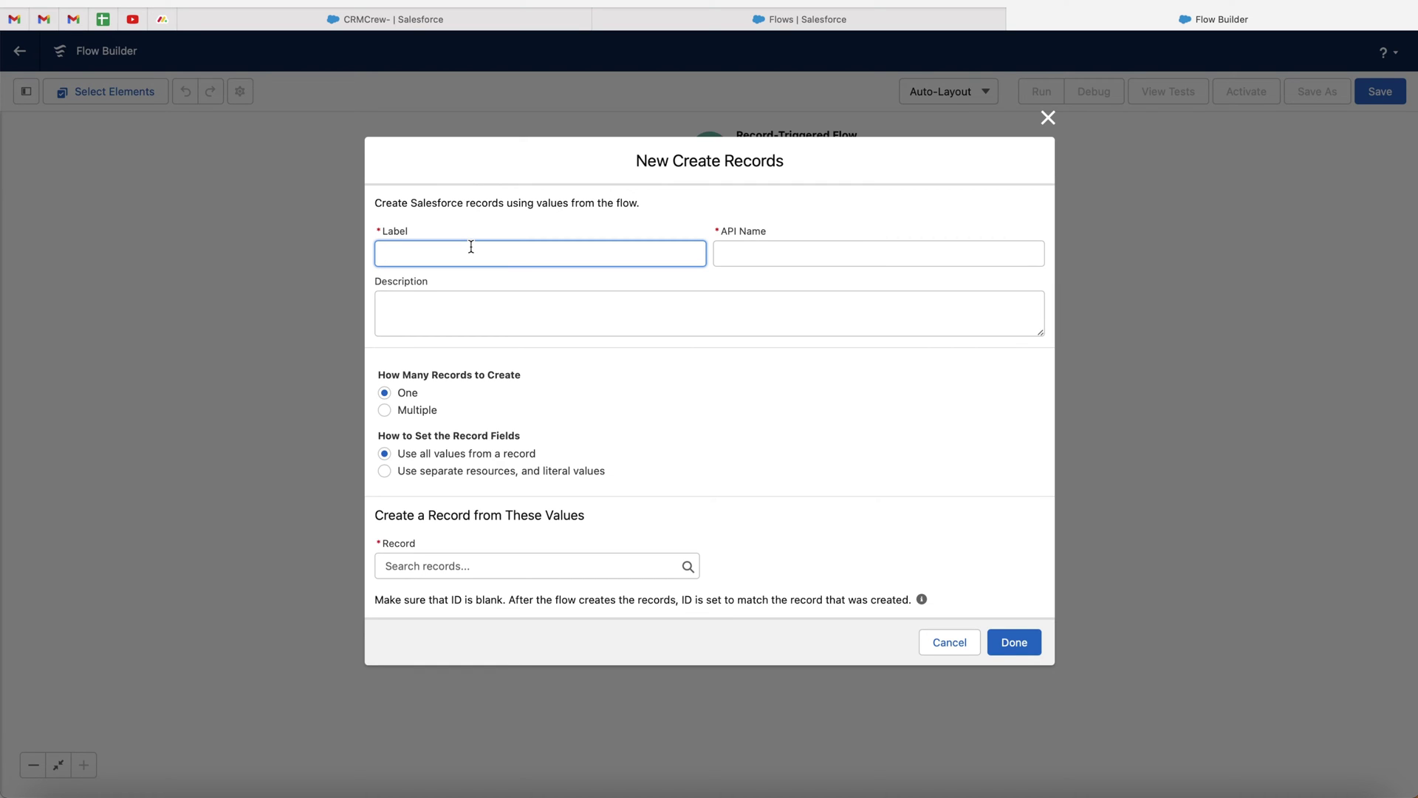
pyautogui.write('CreateExampleTask')
pyautogui.click(789, 231)
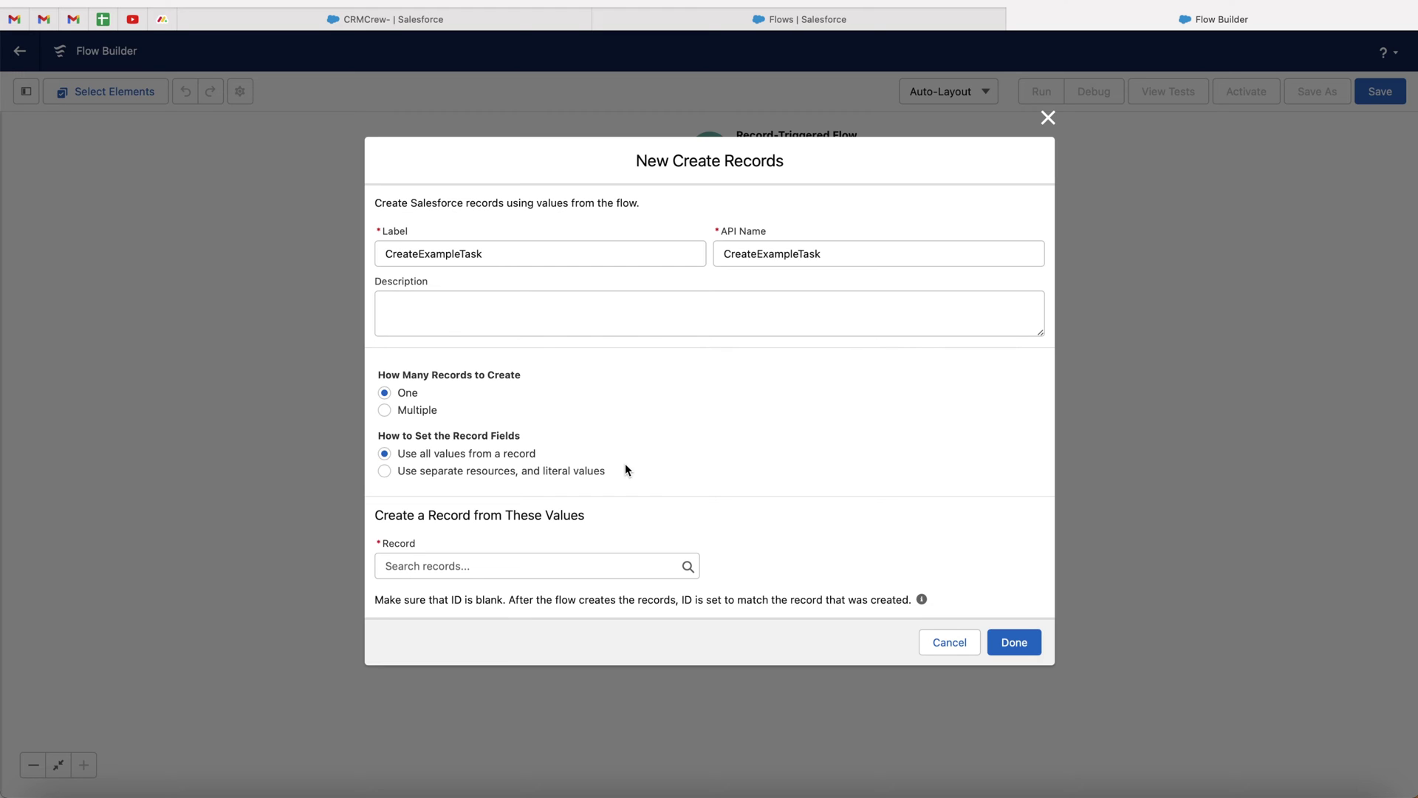
pyautogui.click(385, 473)
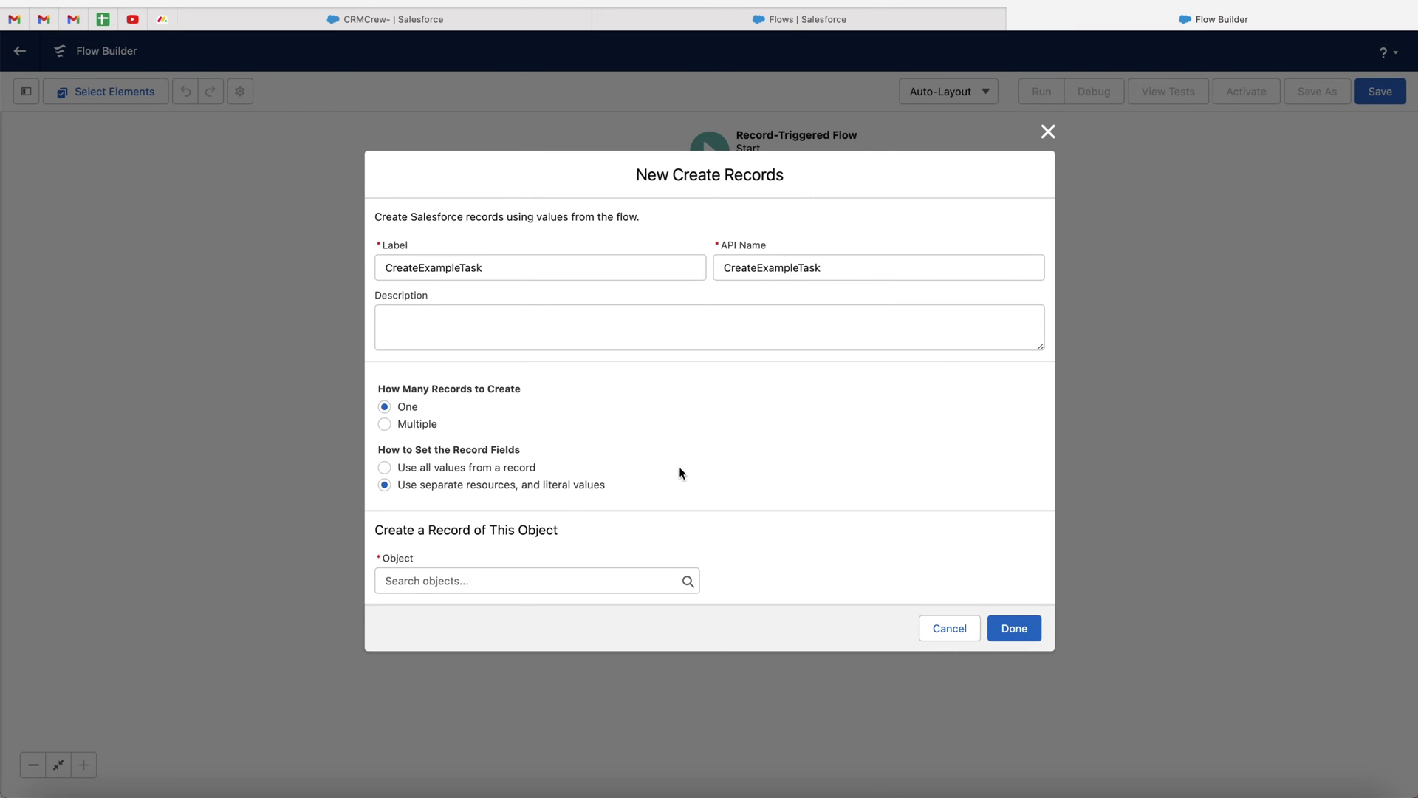
# - Choose Task as the object to create and browse its field list without picking one
pyautogui.click(514, 573)
pyautogui.write('task')
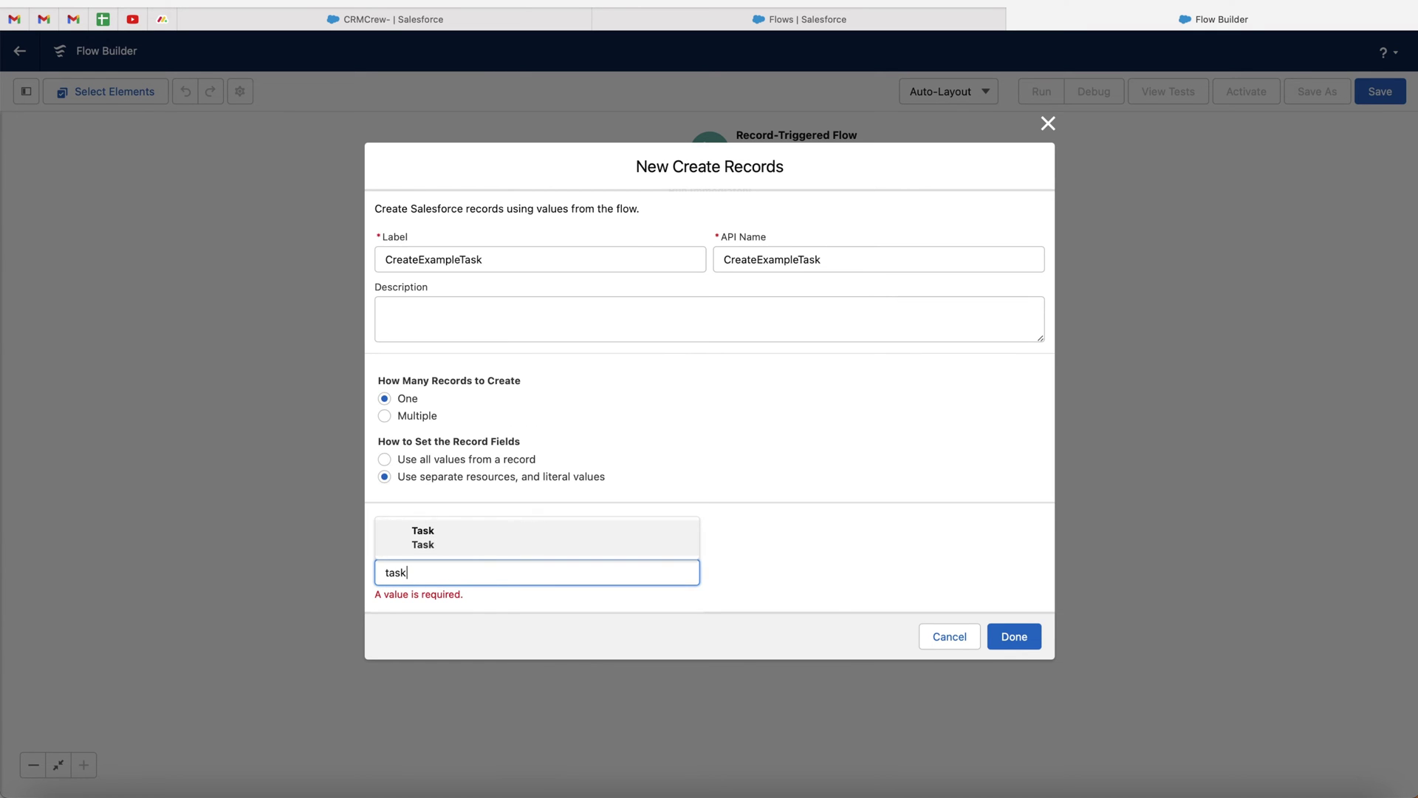
pyautogui.click(458, 537)
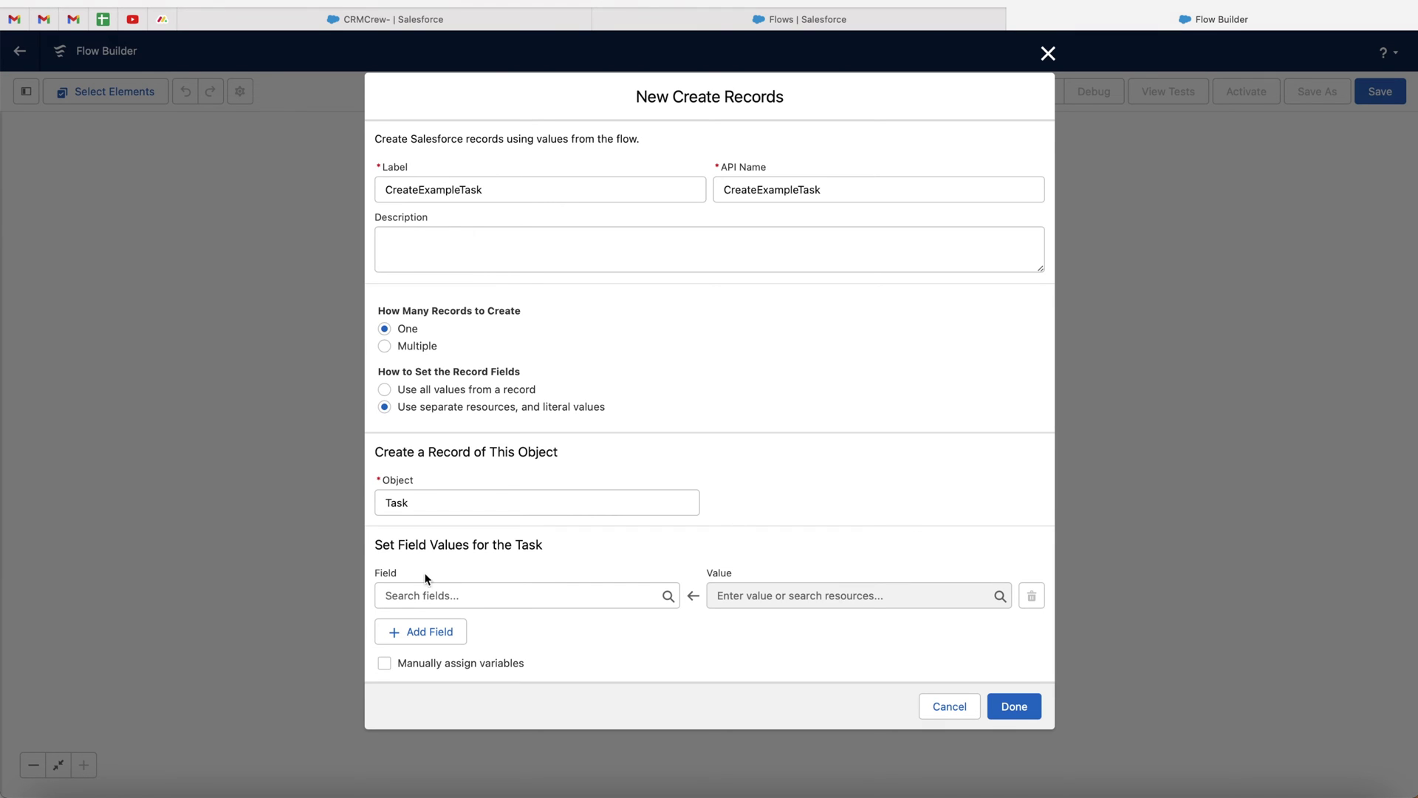
pyautogui.click(453, 595)
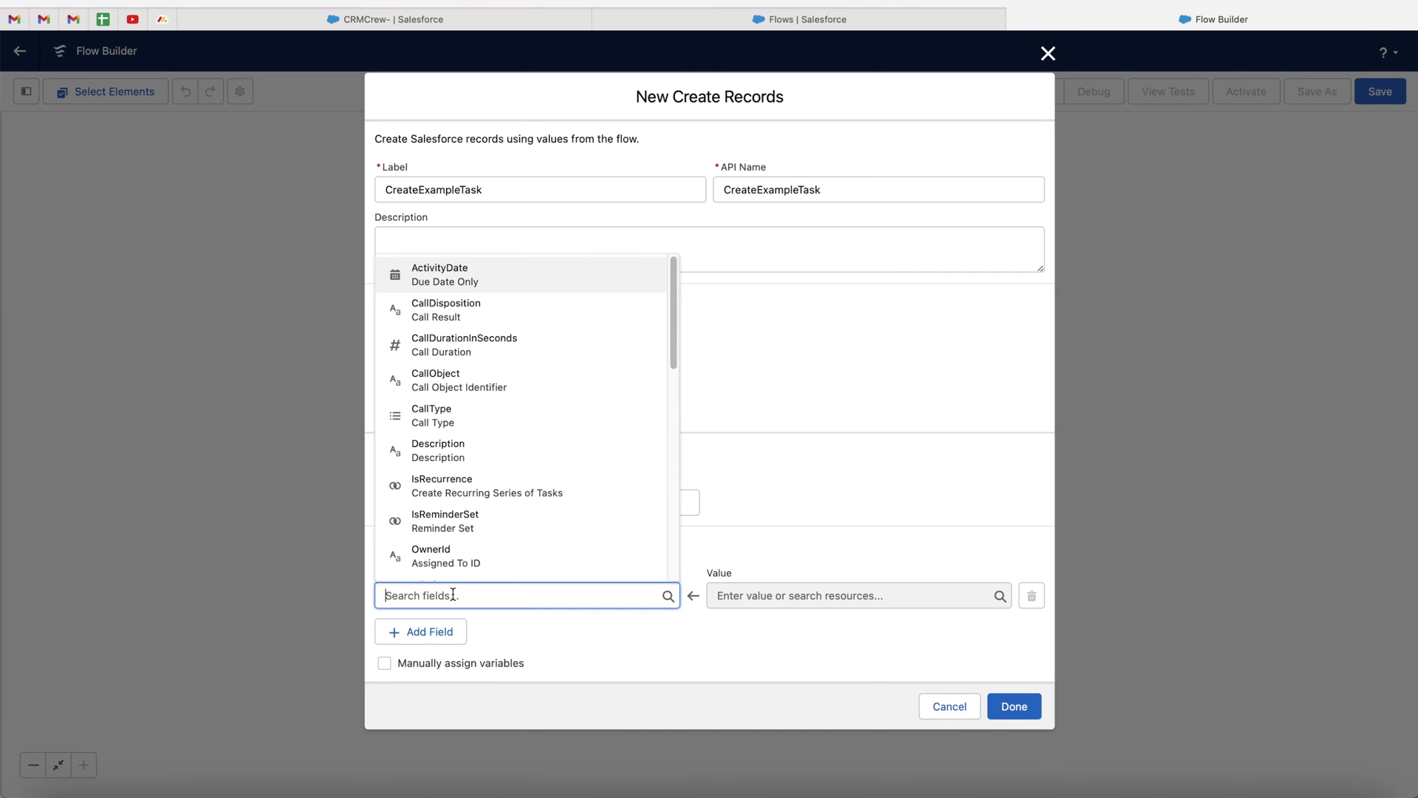
pyautogui.scroll(-3, 468, 436)
pyautogui.scroll(-5, 468, 436)
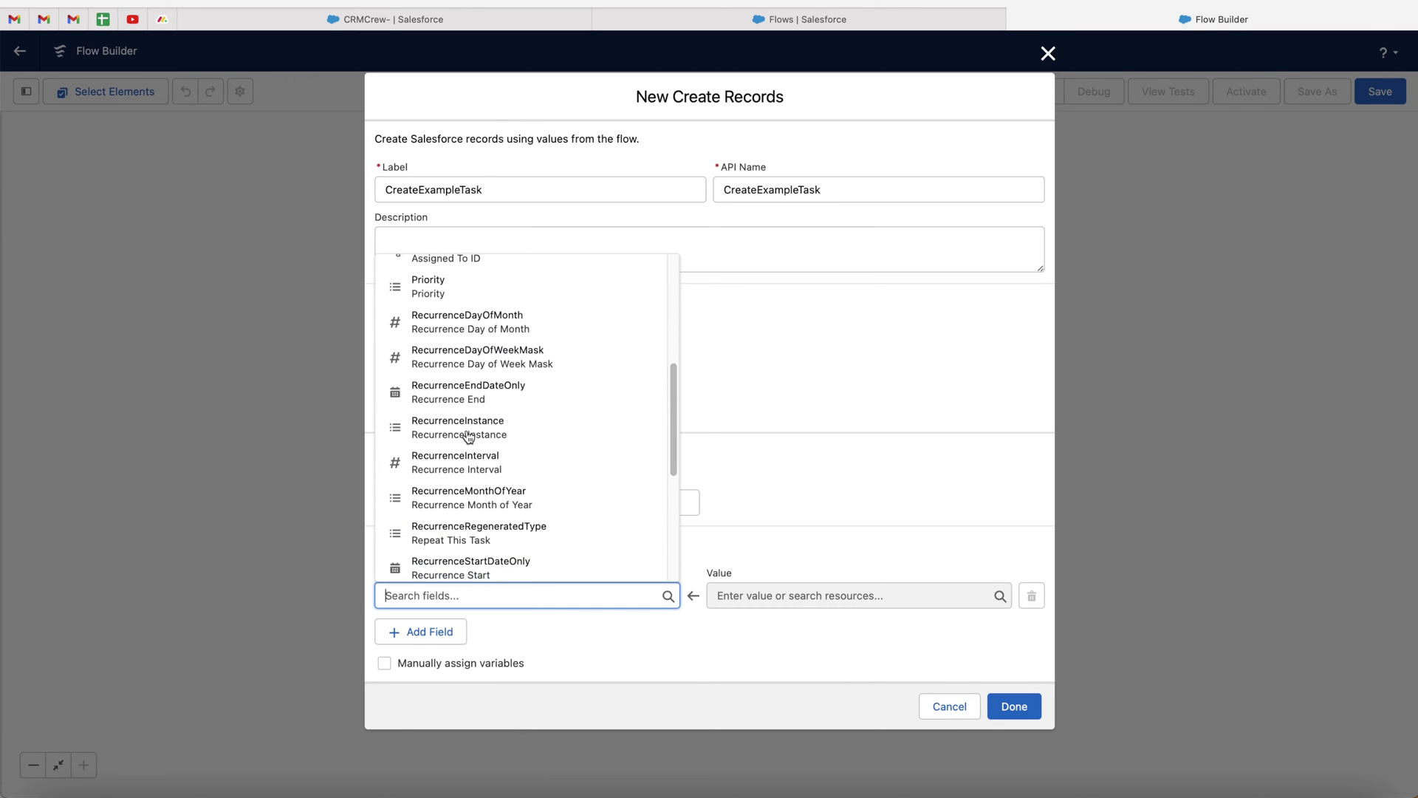
pyautogui.scroll(5, 468, 436)
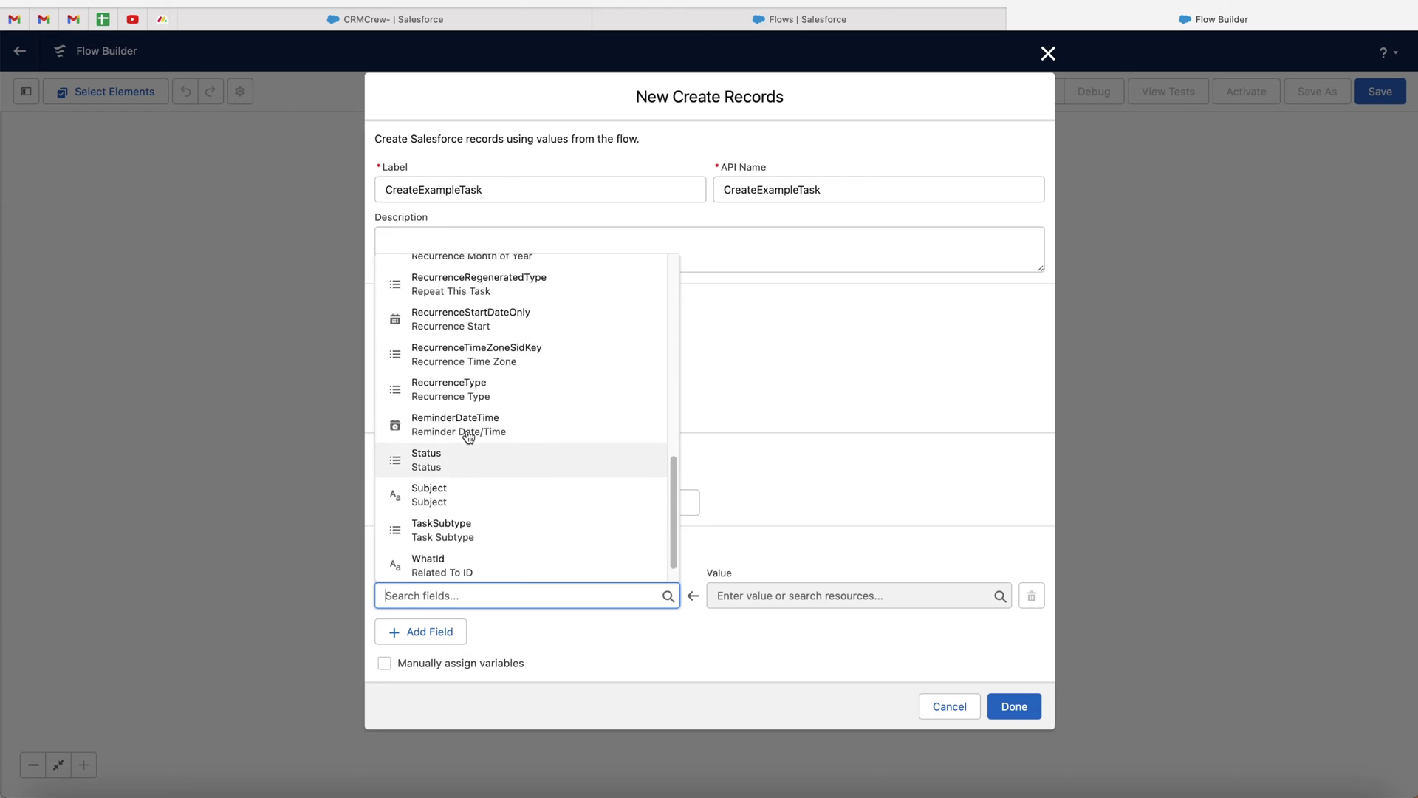
pyautogui.click(776, 521)
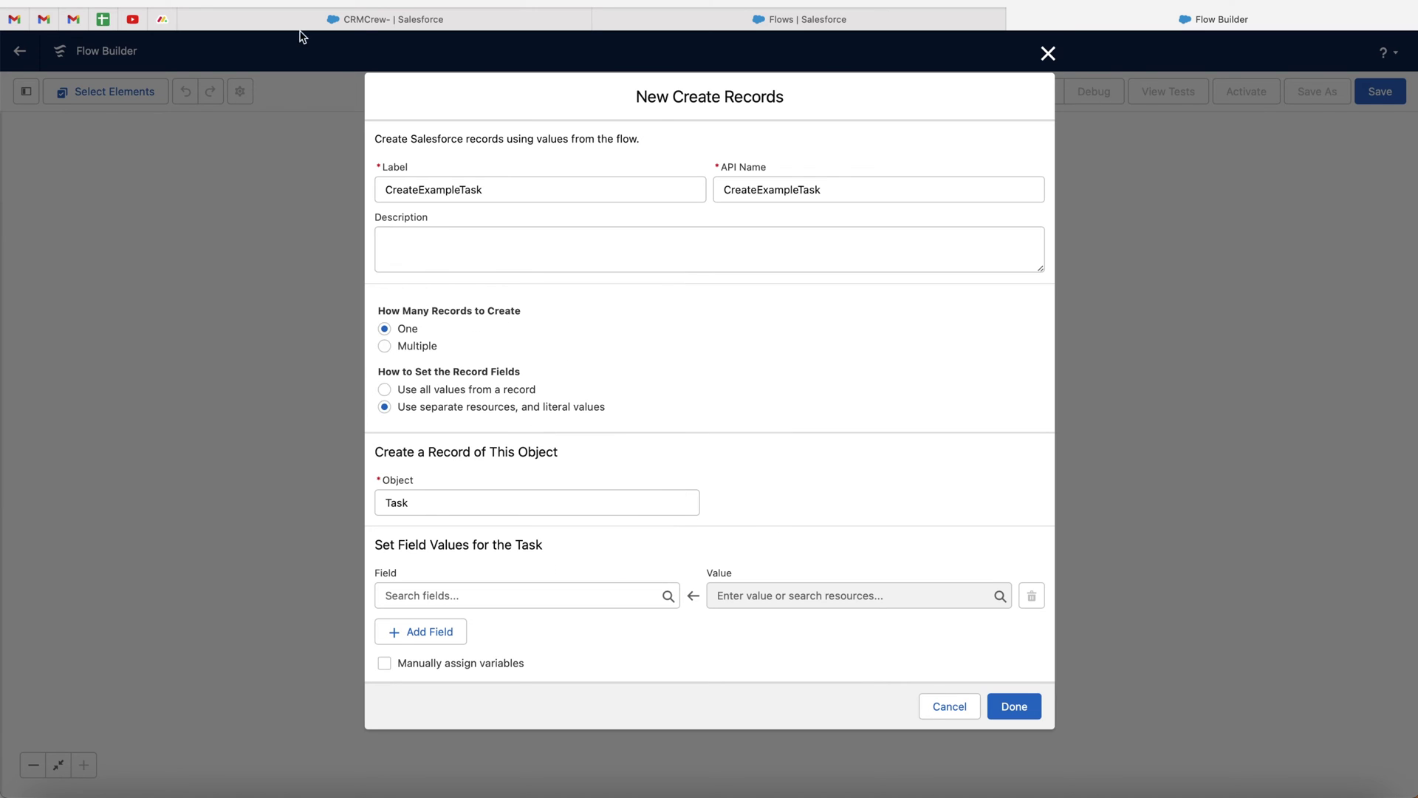
pyautogui.click(362, 22)
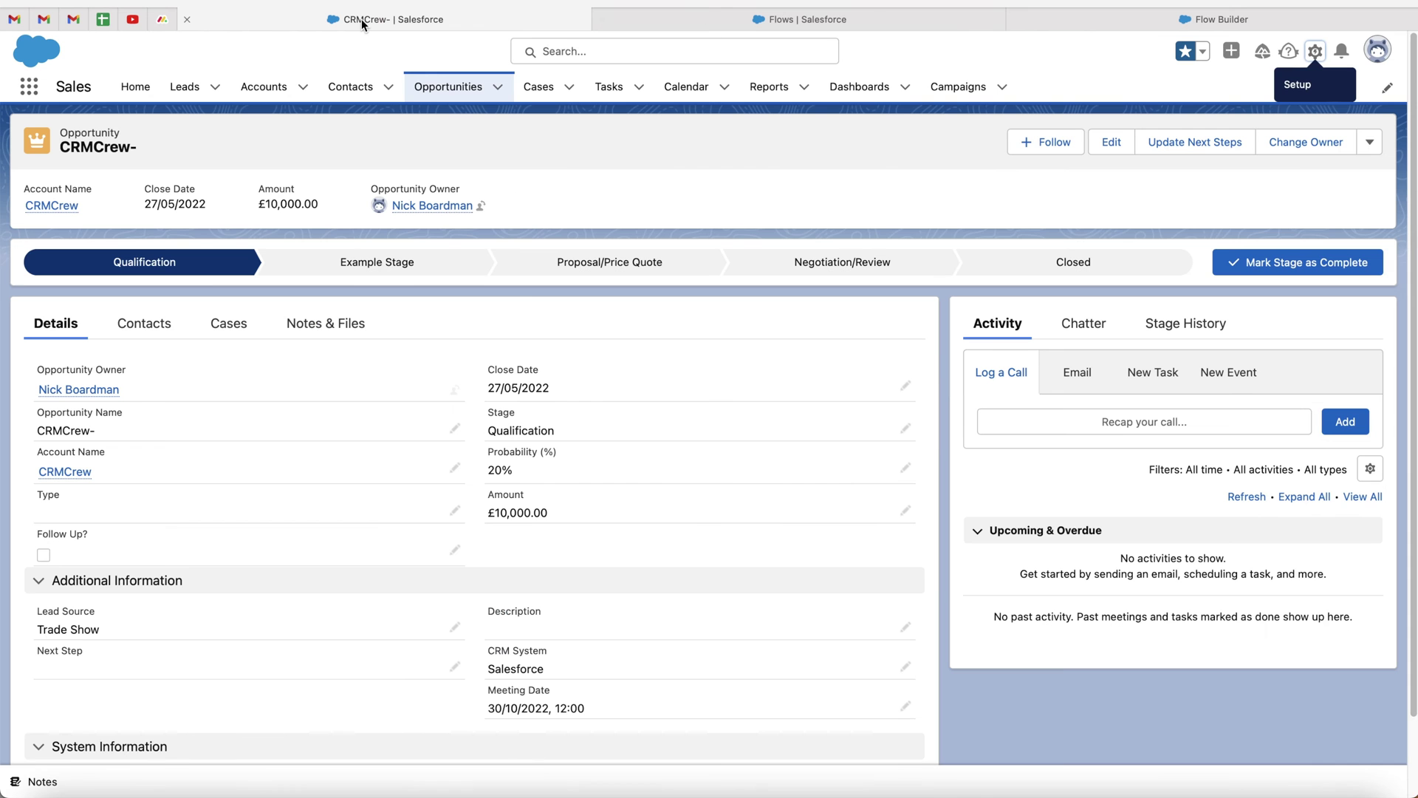
# - Open a New Task form on the CRMCrew- opportunity to review its Assigned To, Due Date and Related To fields
pyautogui.click(1146, 381)
pyautogui.scroll(-3, 1143, 523)
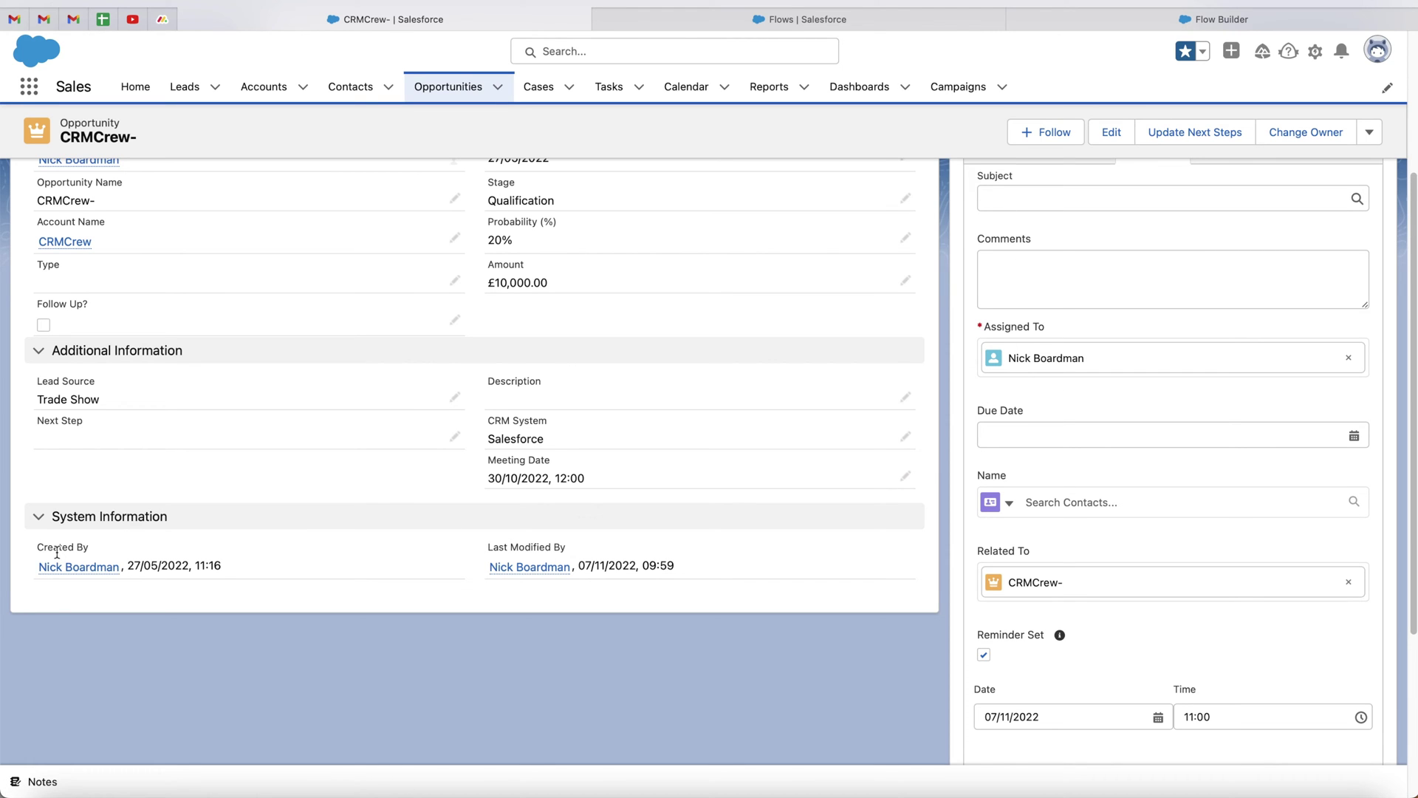
pyautogui.scroll(1, 246, 481)
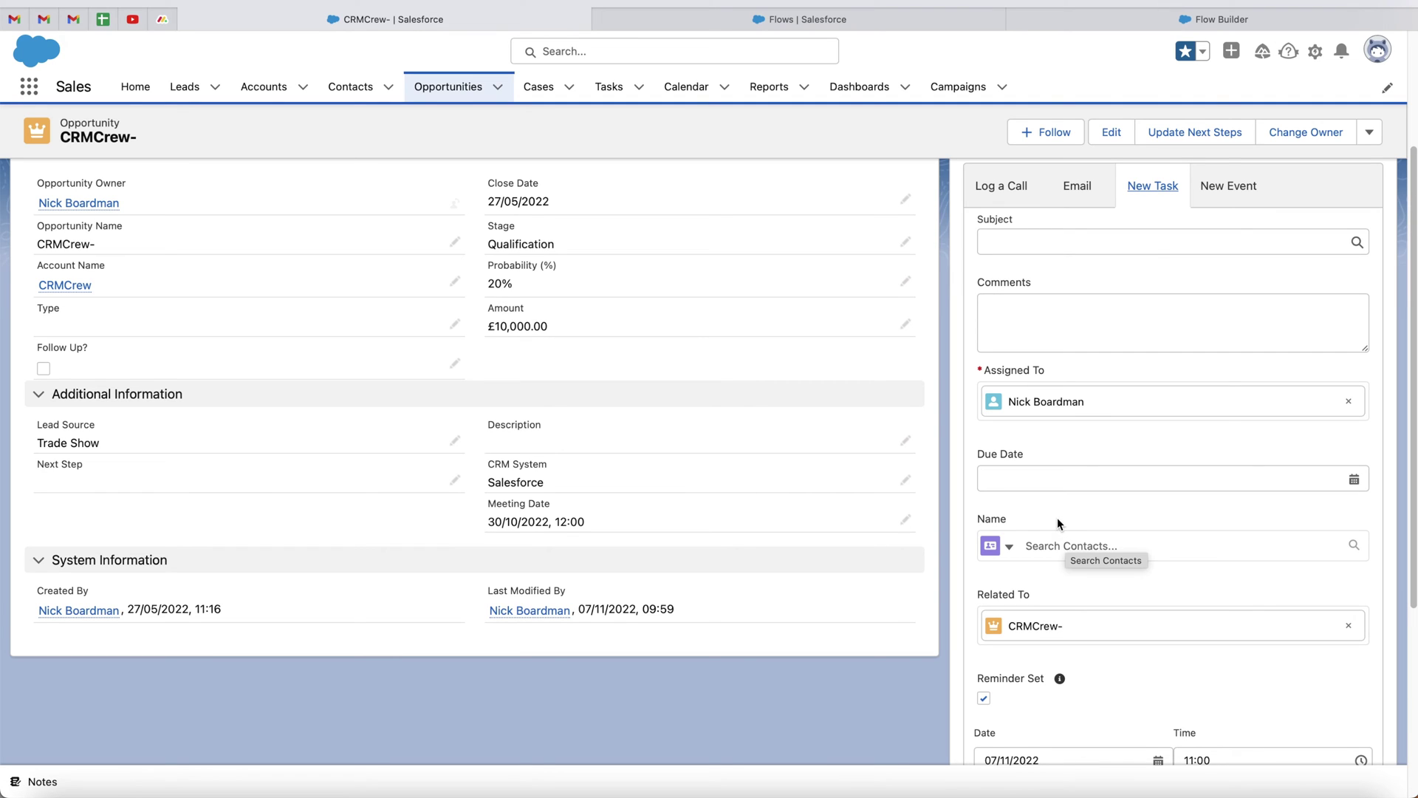
# - Return to Flow Builder's CreateExampleTask dialog and browse the Task fields such as OwnerId and Priority
pyautogui.click(1182, 22)
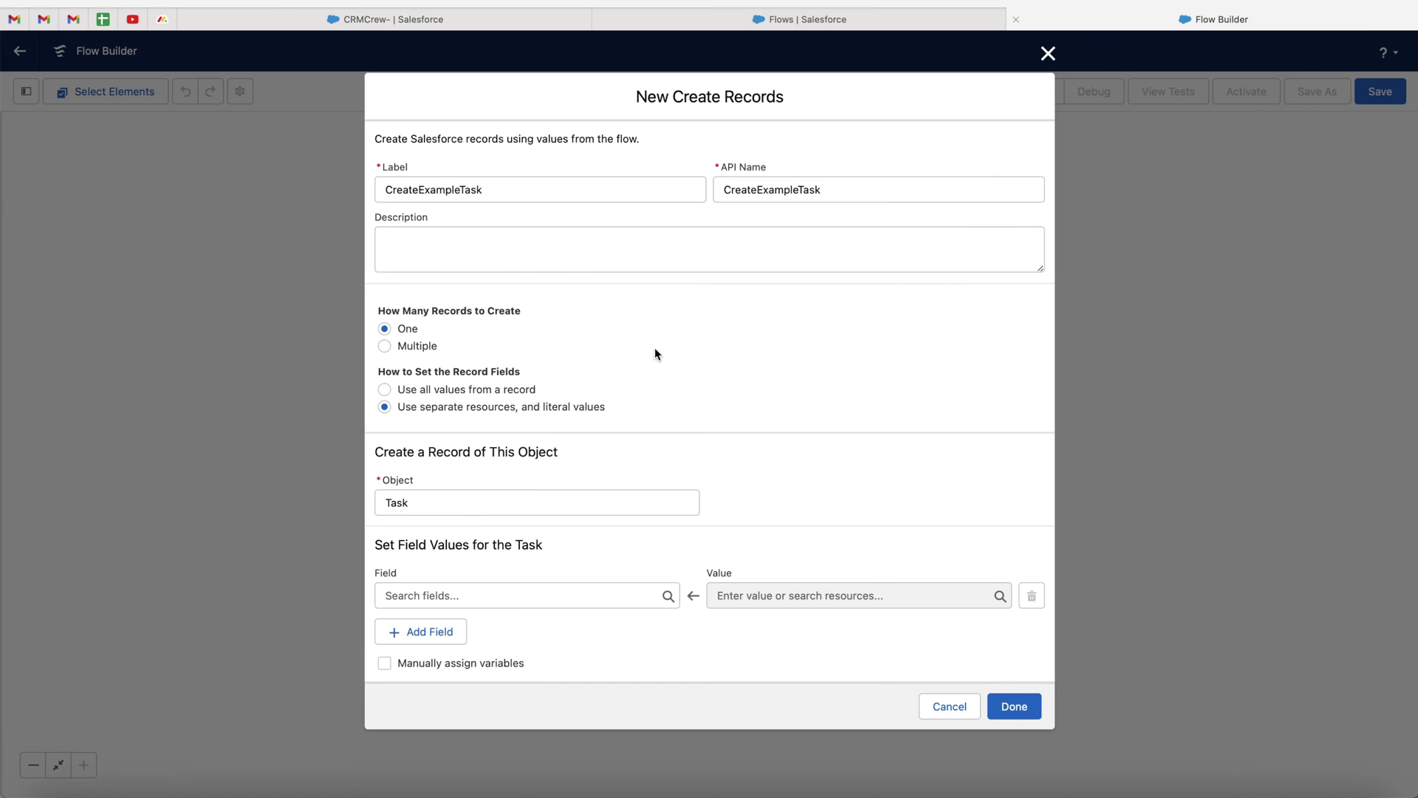
pyautogui.click(513, 597)
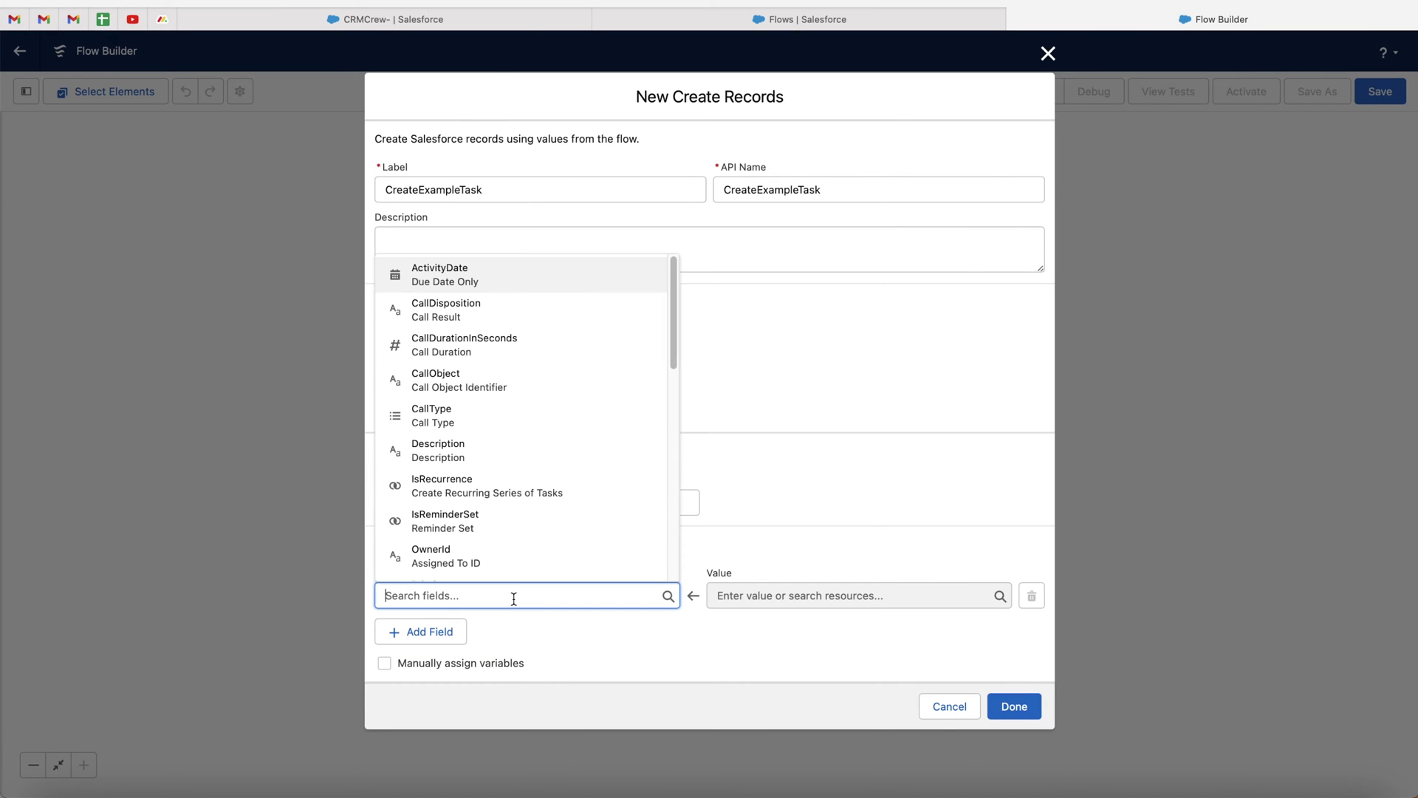
pyautogui.scroll(-1, 496, 538)
pyautogui.scroll(-1, 496, 538)
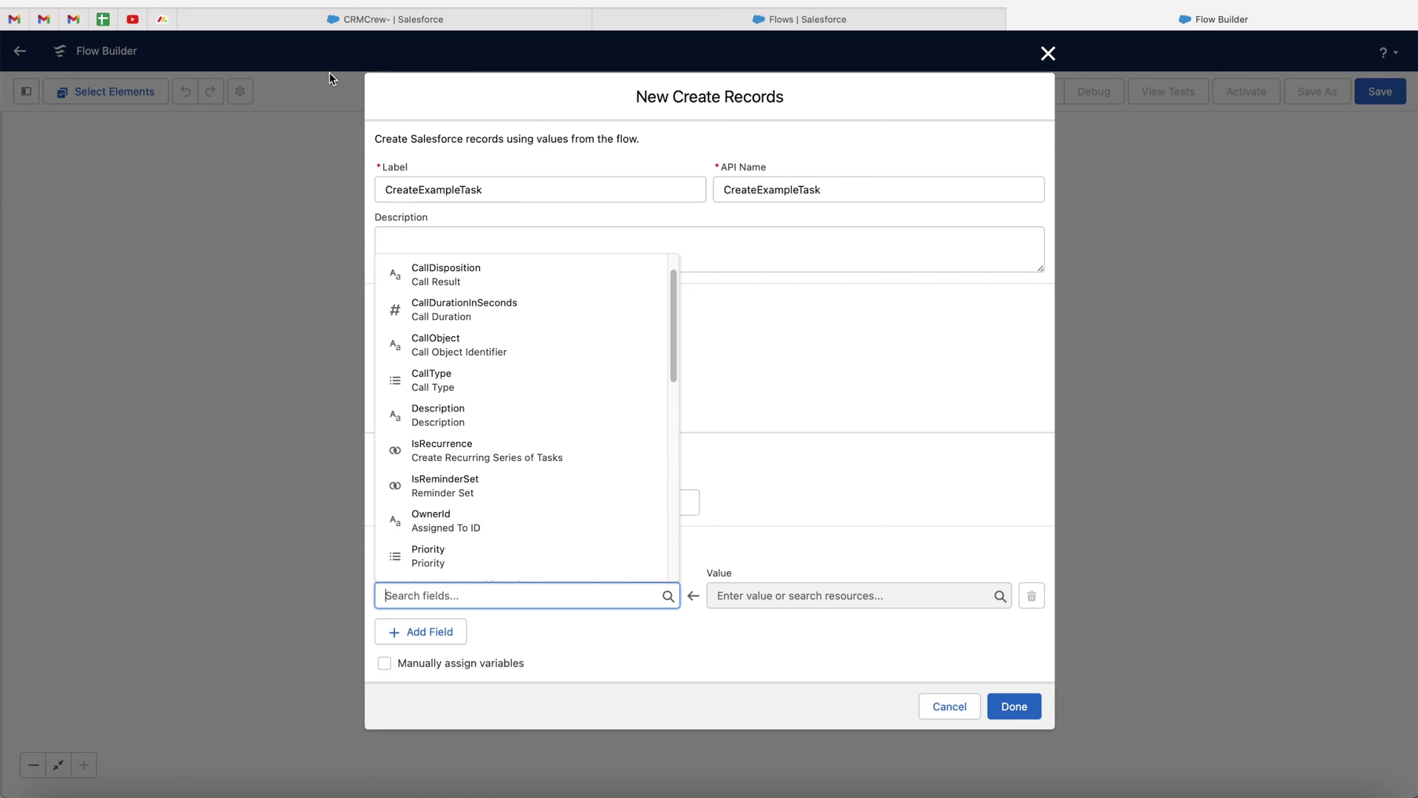
pyautogui.click(322, 31)
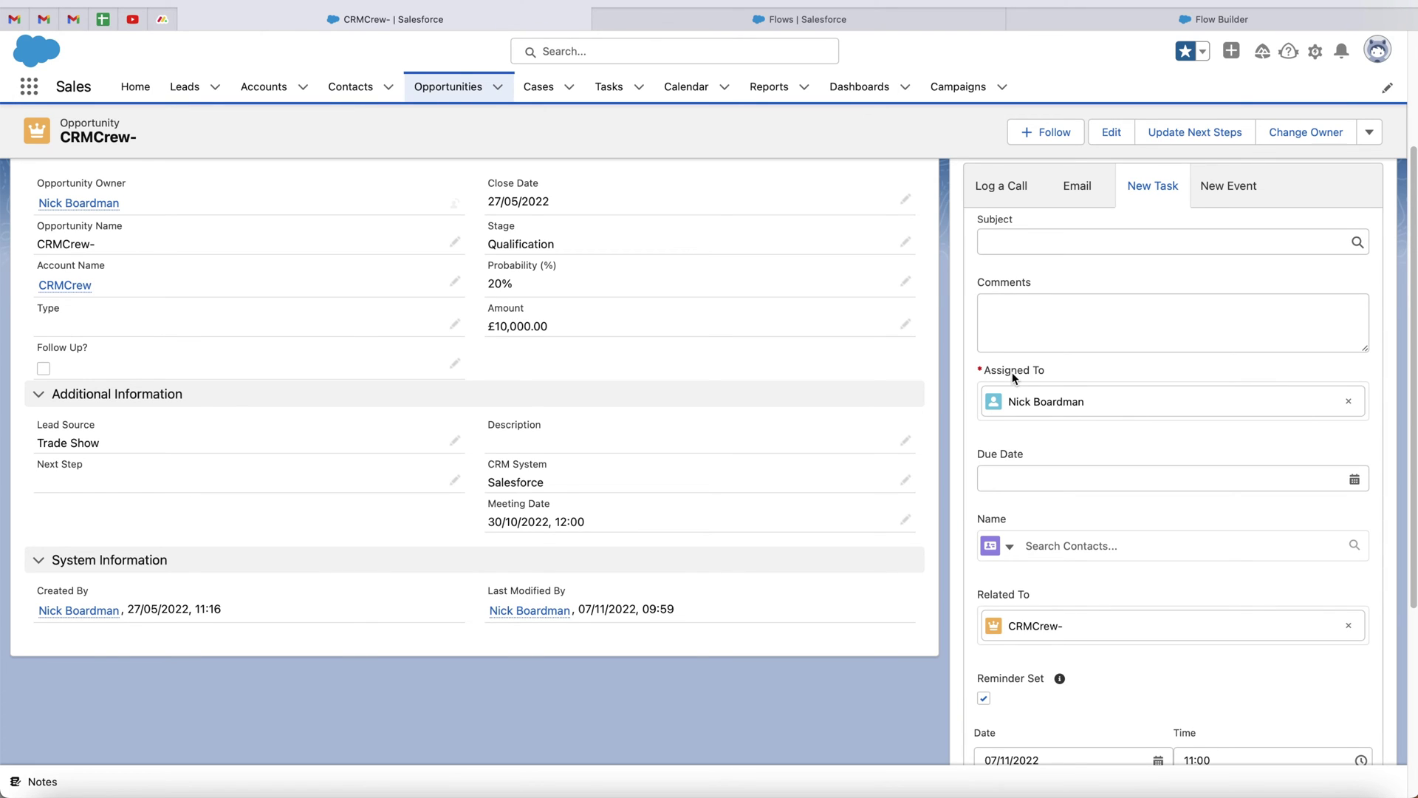
pyautogui.press('super+9')
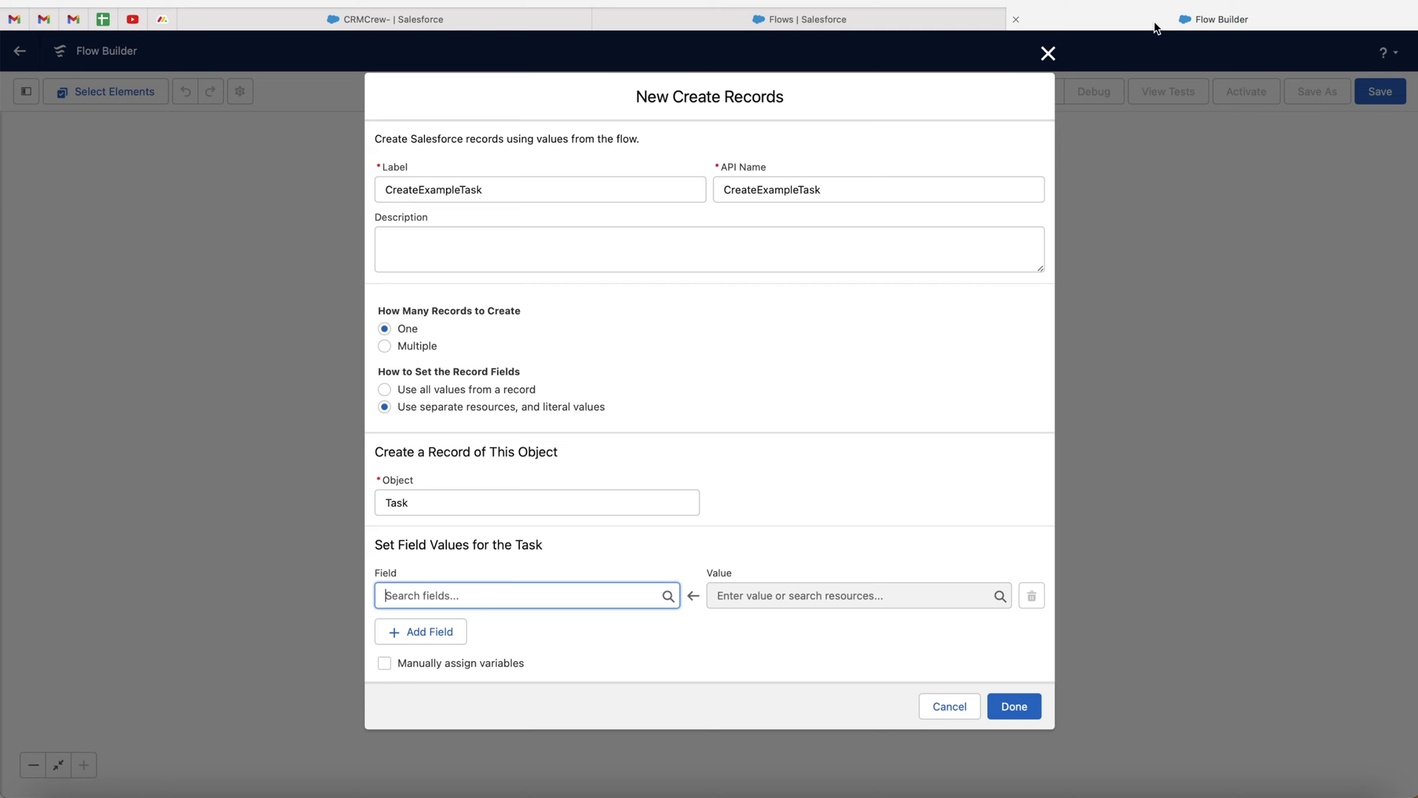
pyautogui.click(453, 597)
pyautogui.scroll(-2, 465, 557)
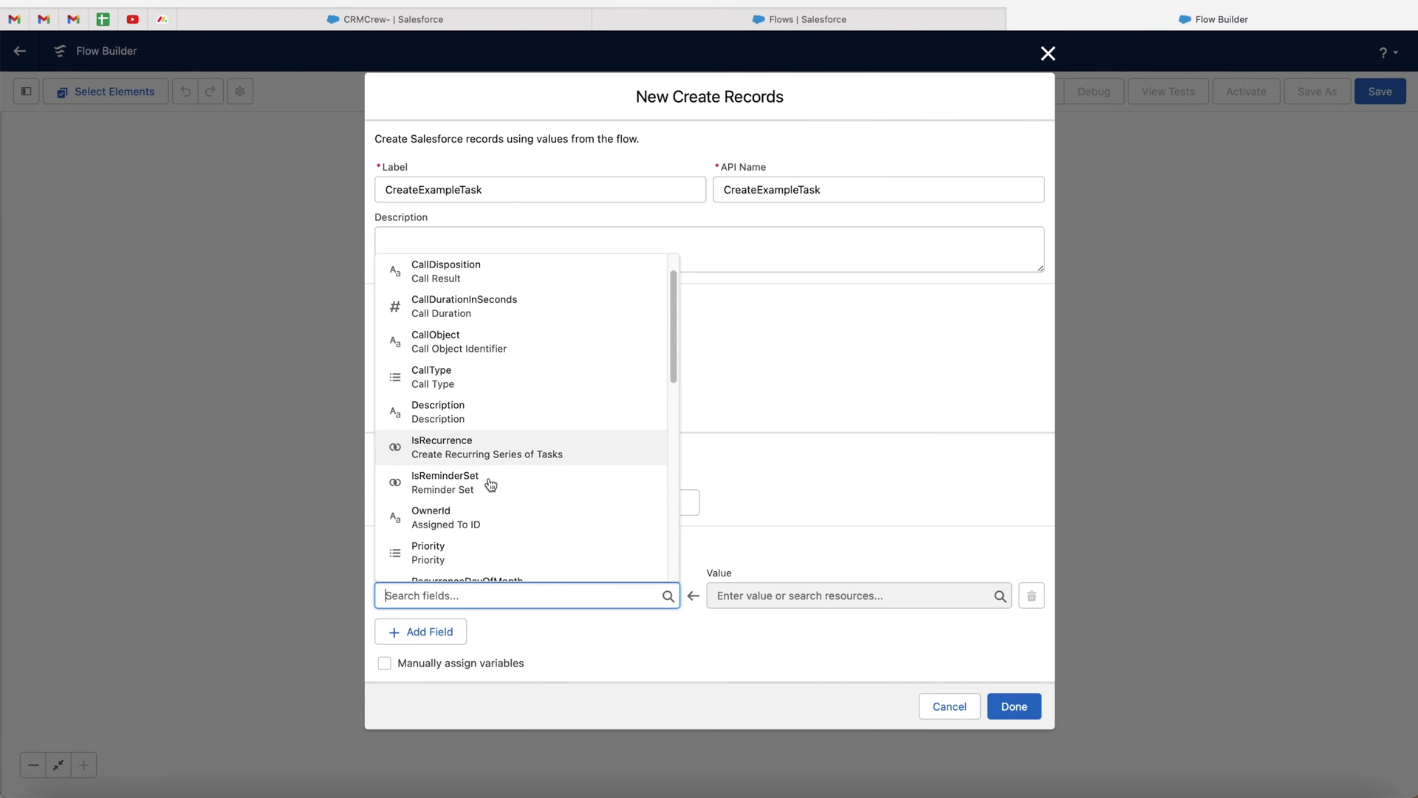
# - Set the Task's OwnerId to $Record > OwnerId and add a second field row
pyautogui.click(459, 526)
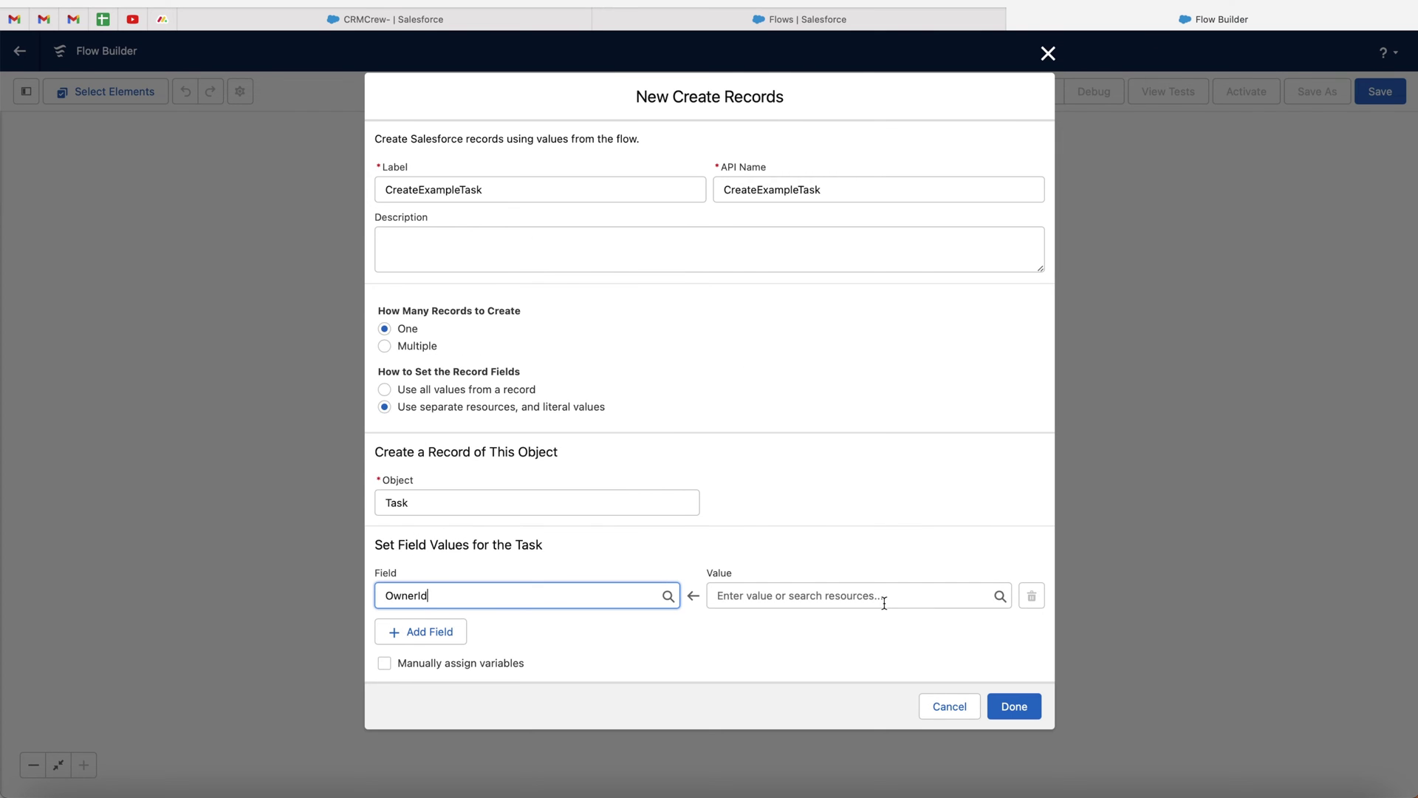
pyautogui.click(795, 593)
pyautogui.scroll(-2, 801, 521)
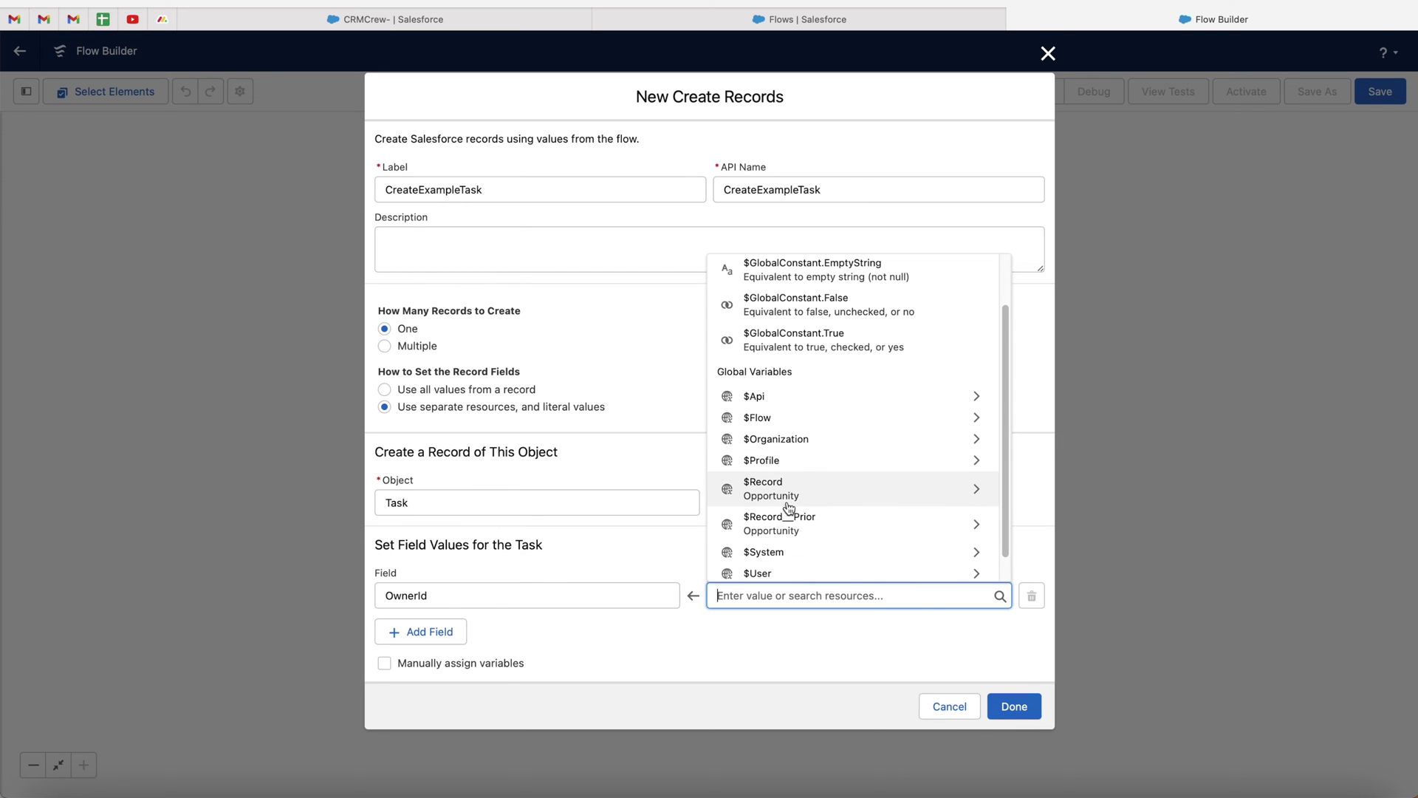
pyautogui.click(816, 491)
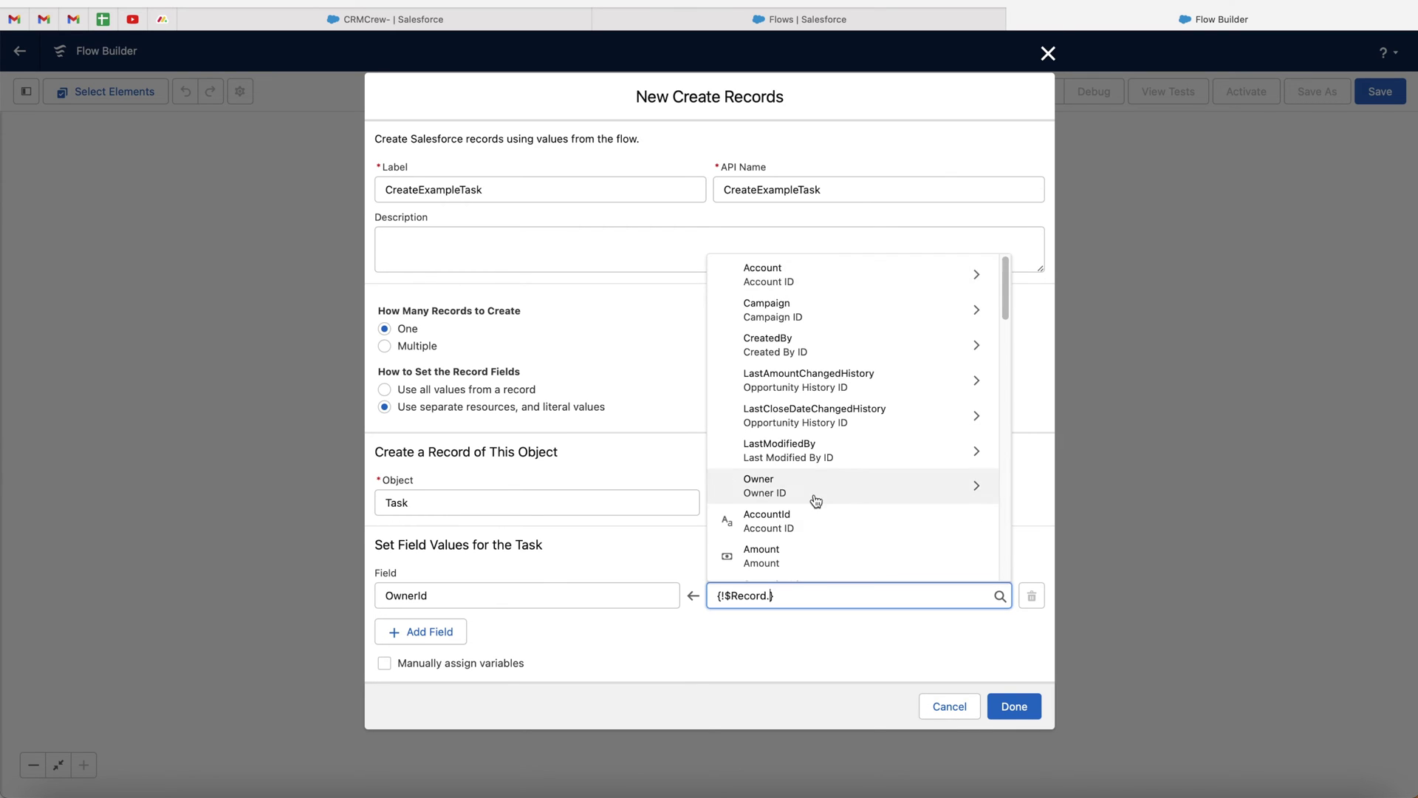
pyautogui.scroll(-3, 816, 433)
pyautogui.write('o')
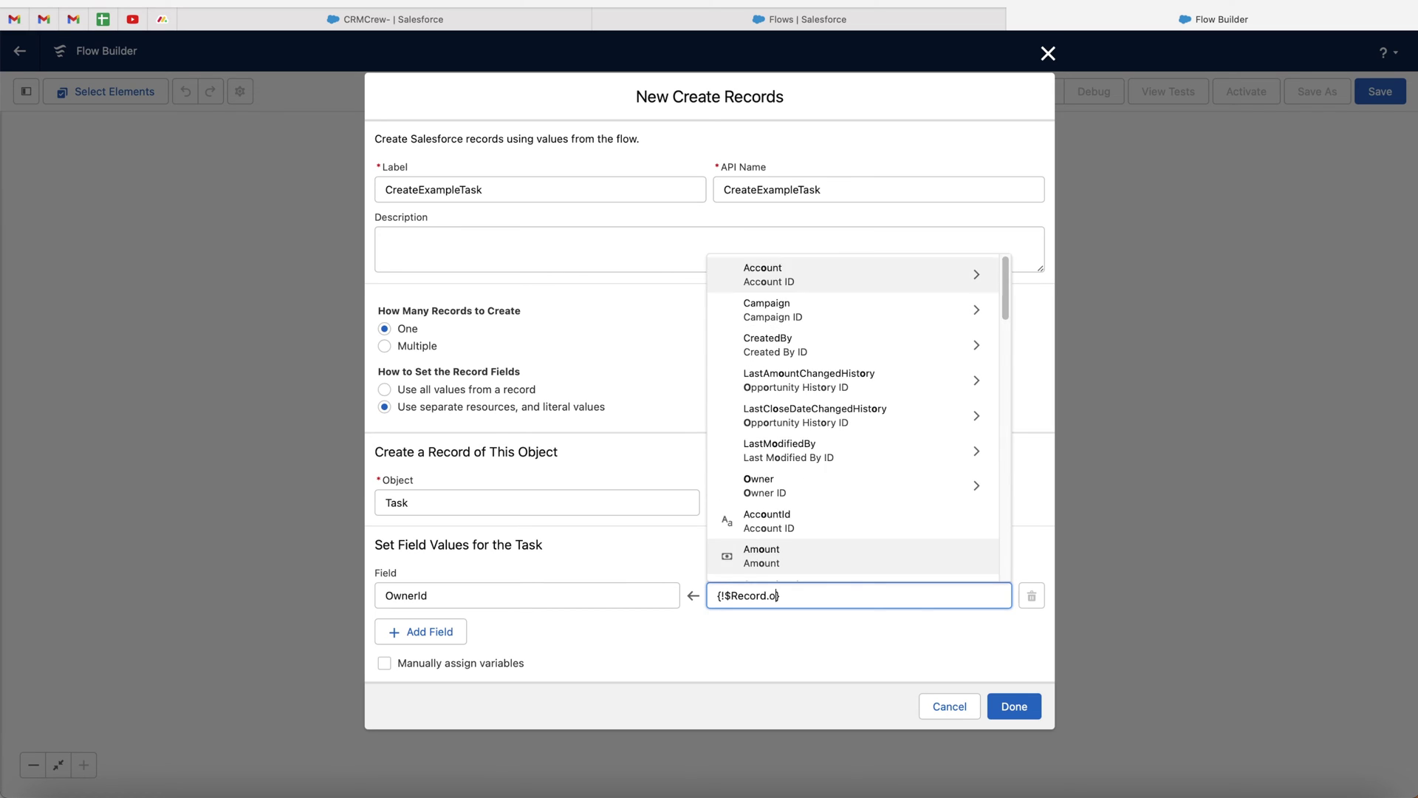
pyautogui.write('wne')
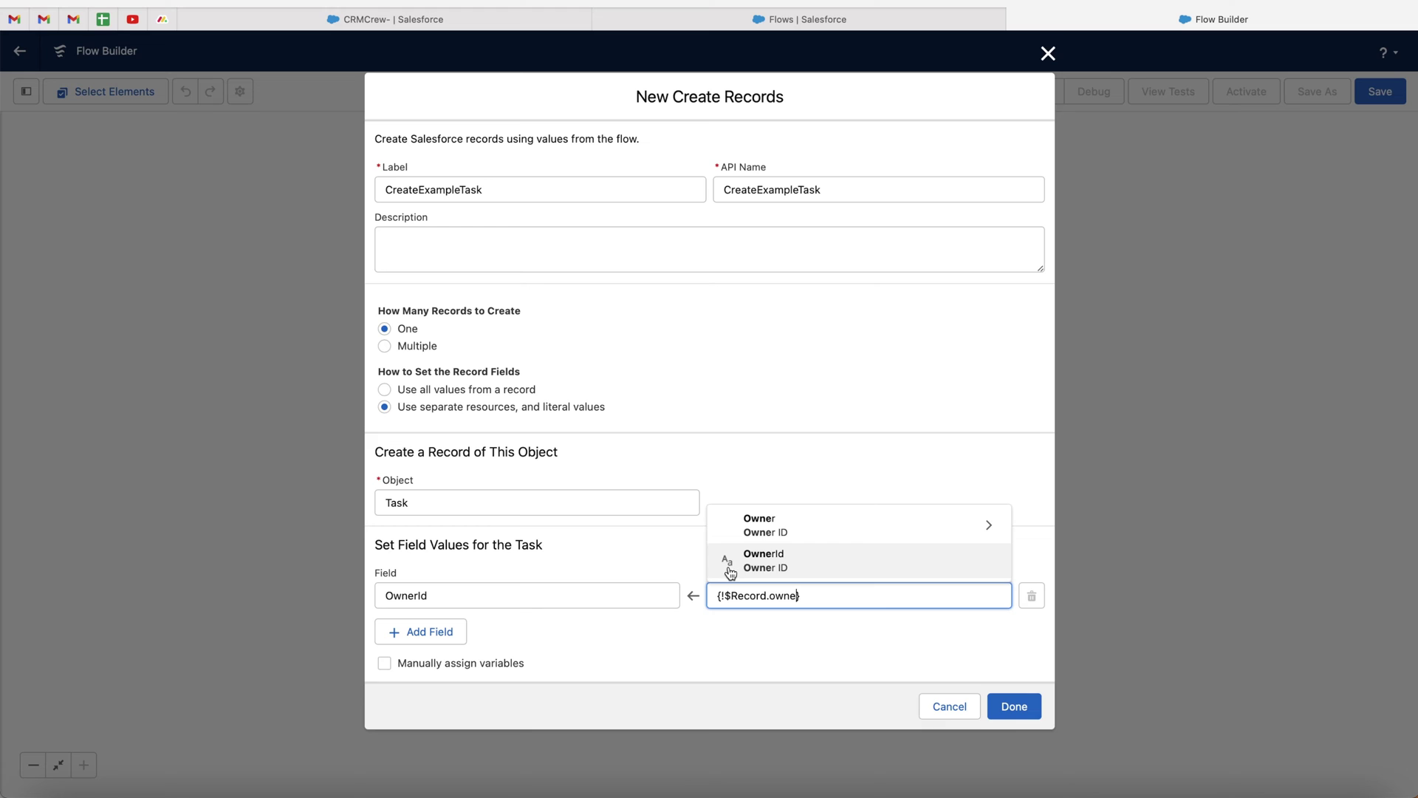
pyautogui.click(784, 569)
pyautogui.click(749, 642)
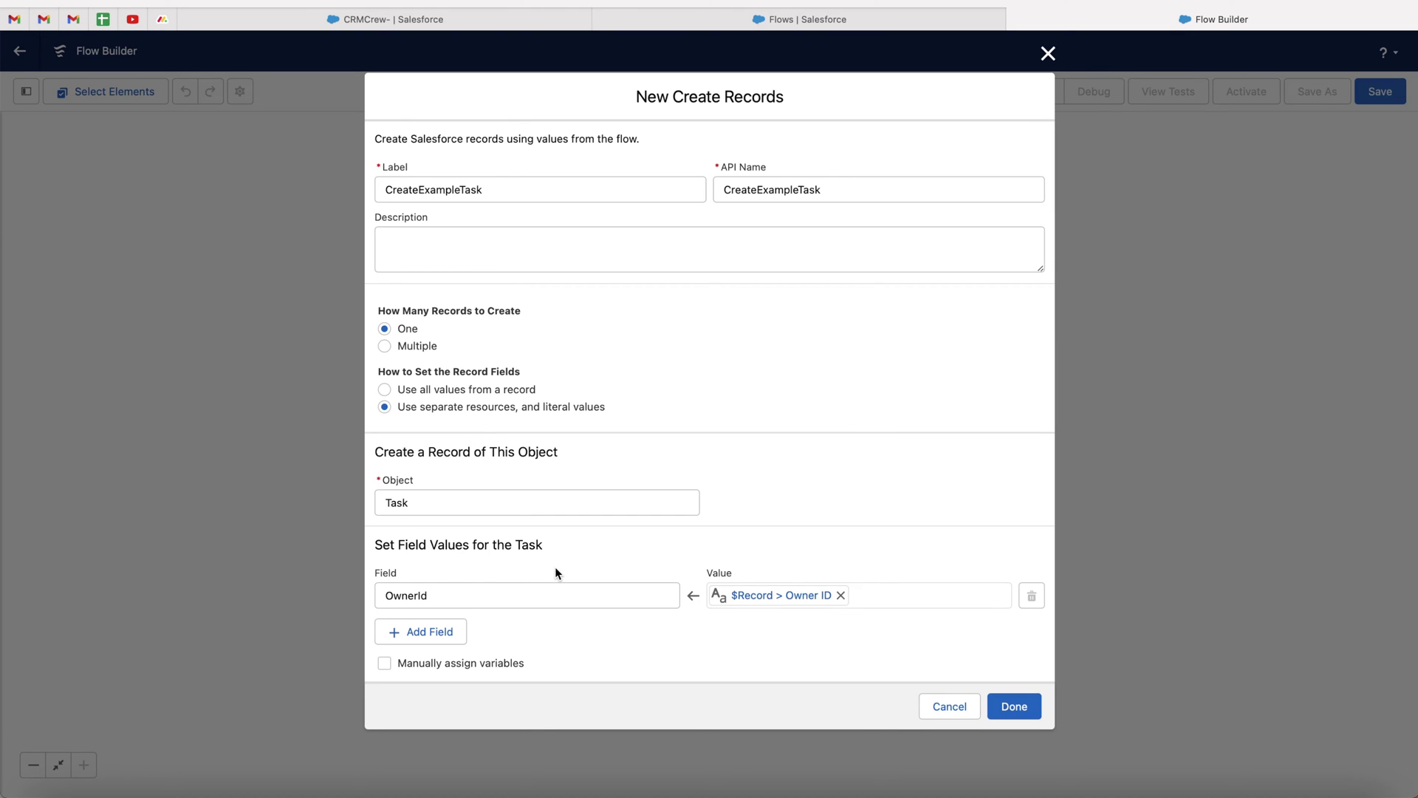
pyautogui.click(424, 632)
pyautogui.scroll(-2, 458, 625)
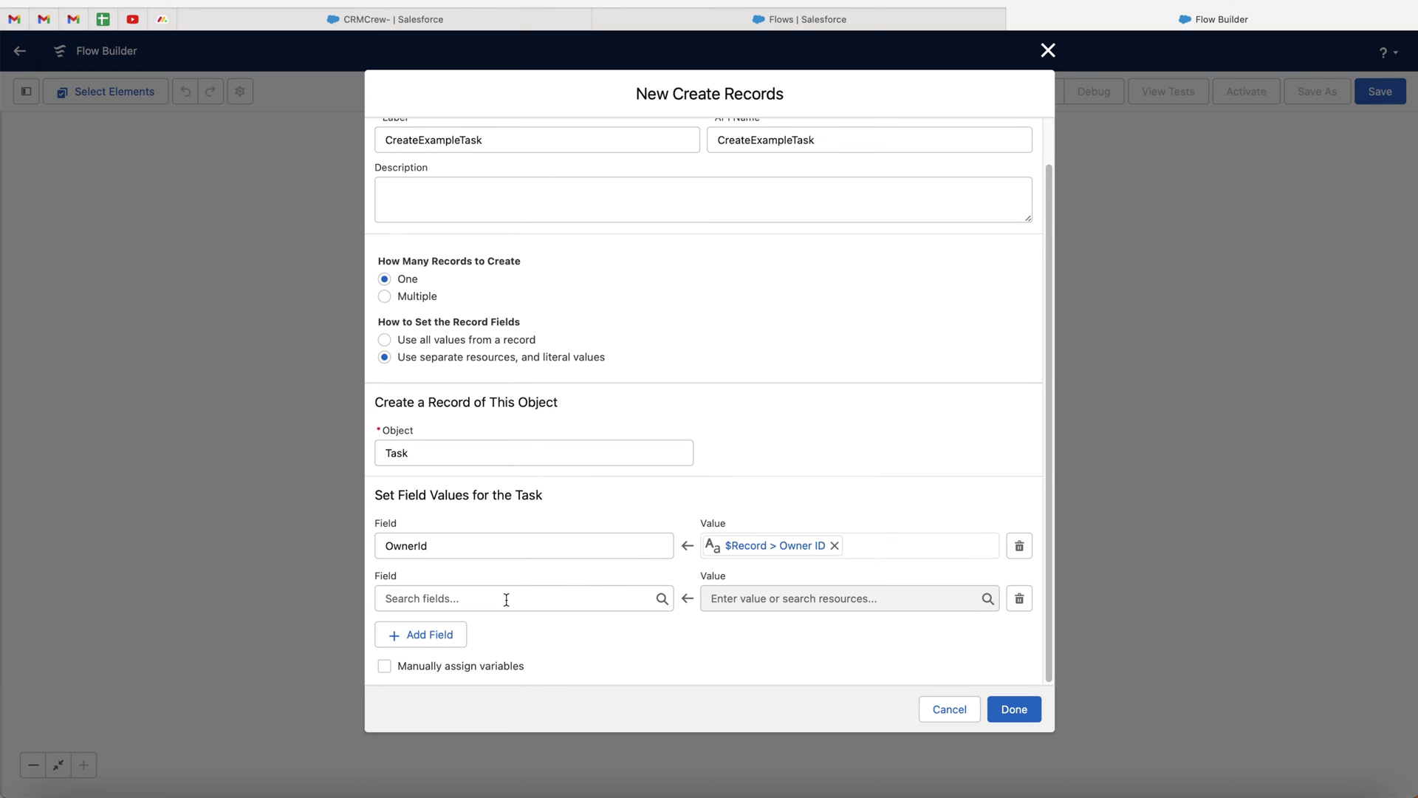
# - Map the task's WhatId field to the triggering record's Opportunity ID ({!$Record.Id})
pyautogui.click(506, 599)
pyautogui.scroll(-5, 523, 480)
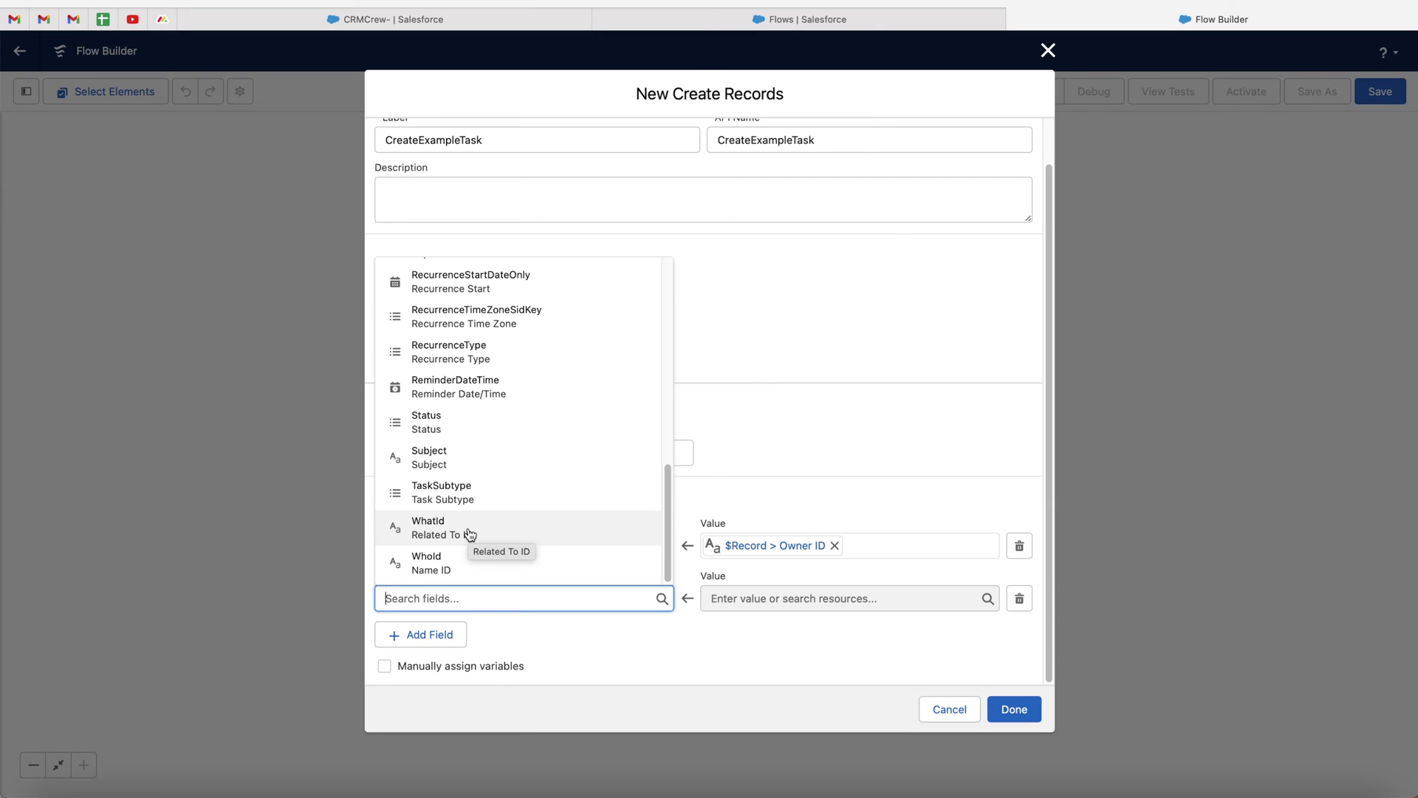
pyautogui.click(470, 530)
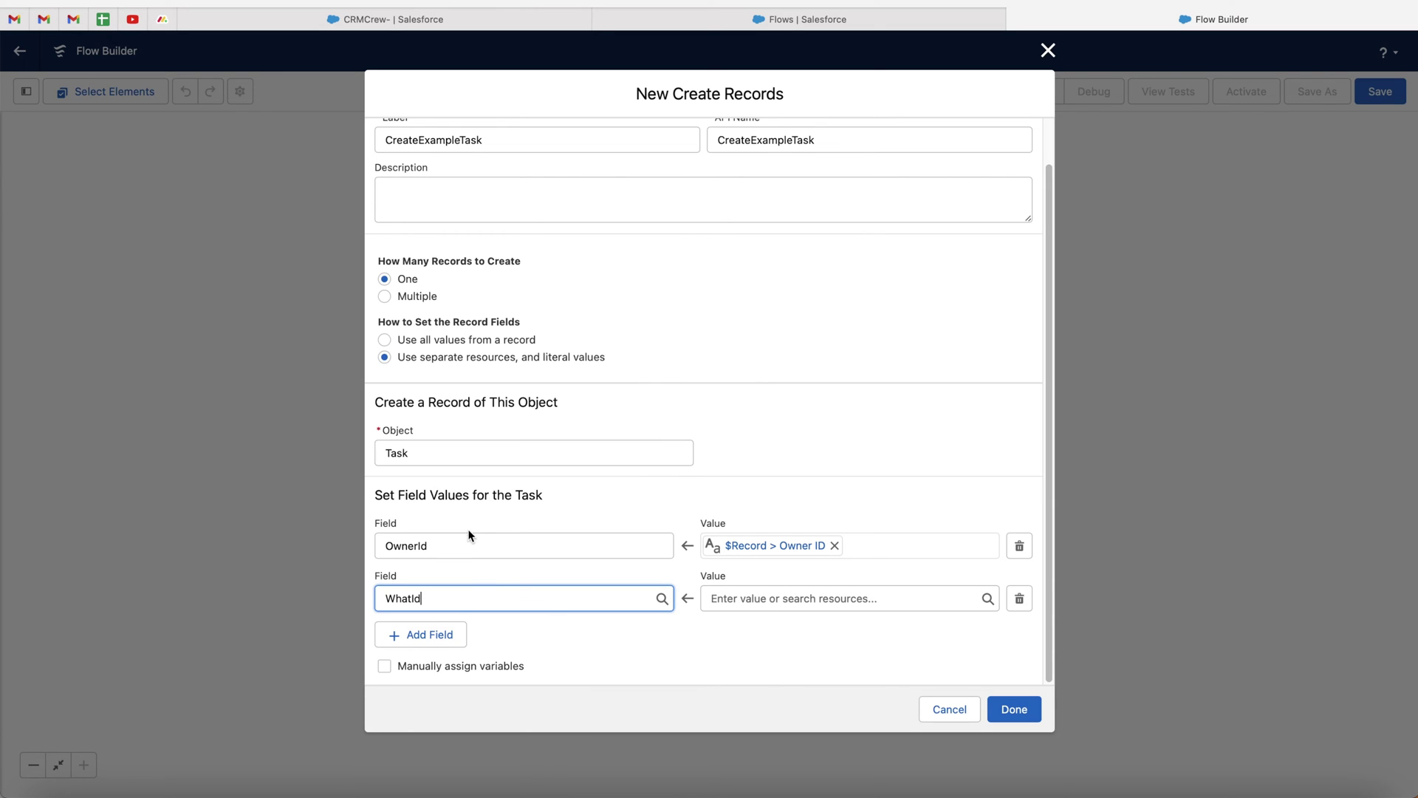
pyautogui.click(779, 599)
pyautogui.scroll(-1, 783, 517)
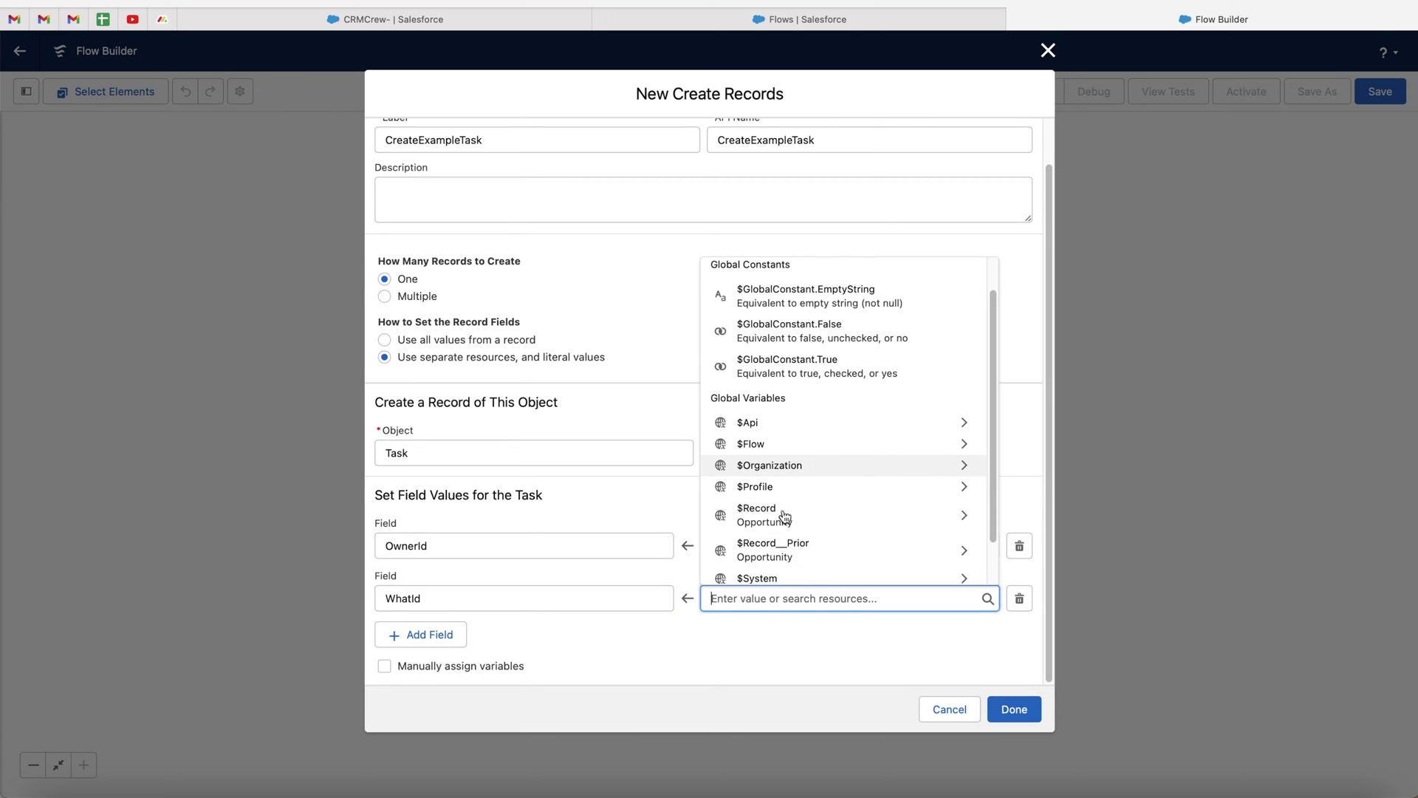
pyautogui.click(806, 518)
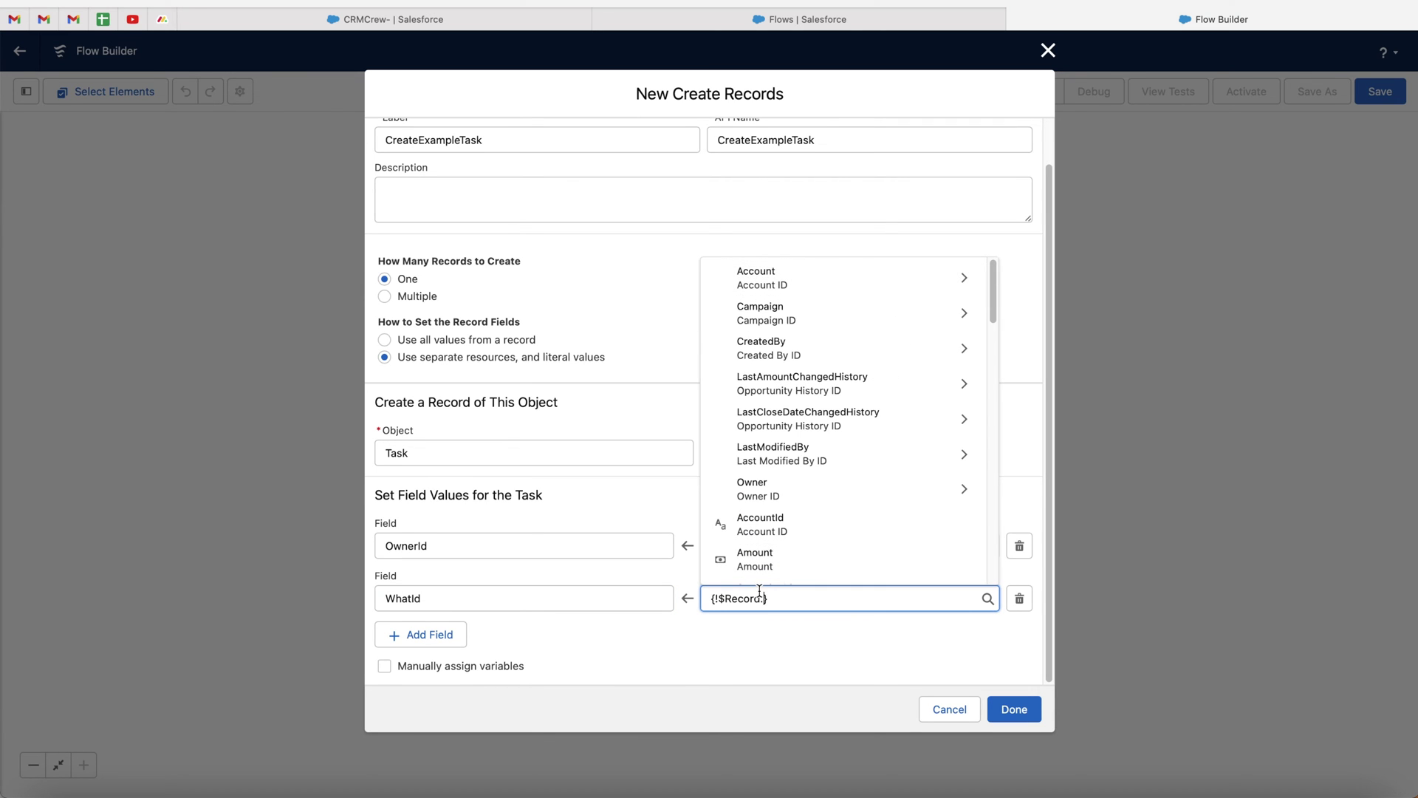
pyautogui.write('opp')
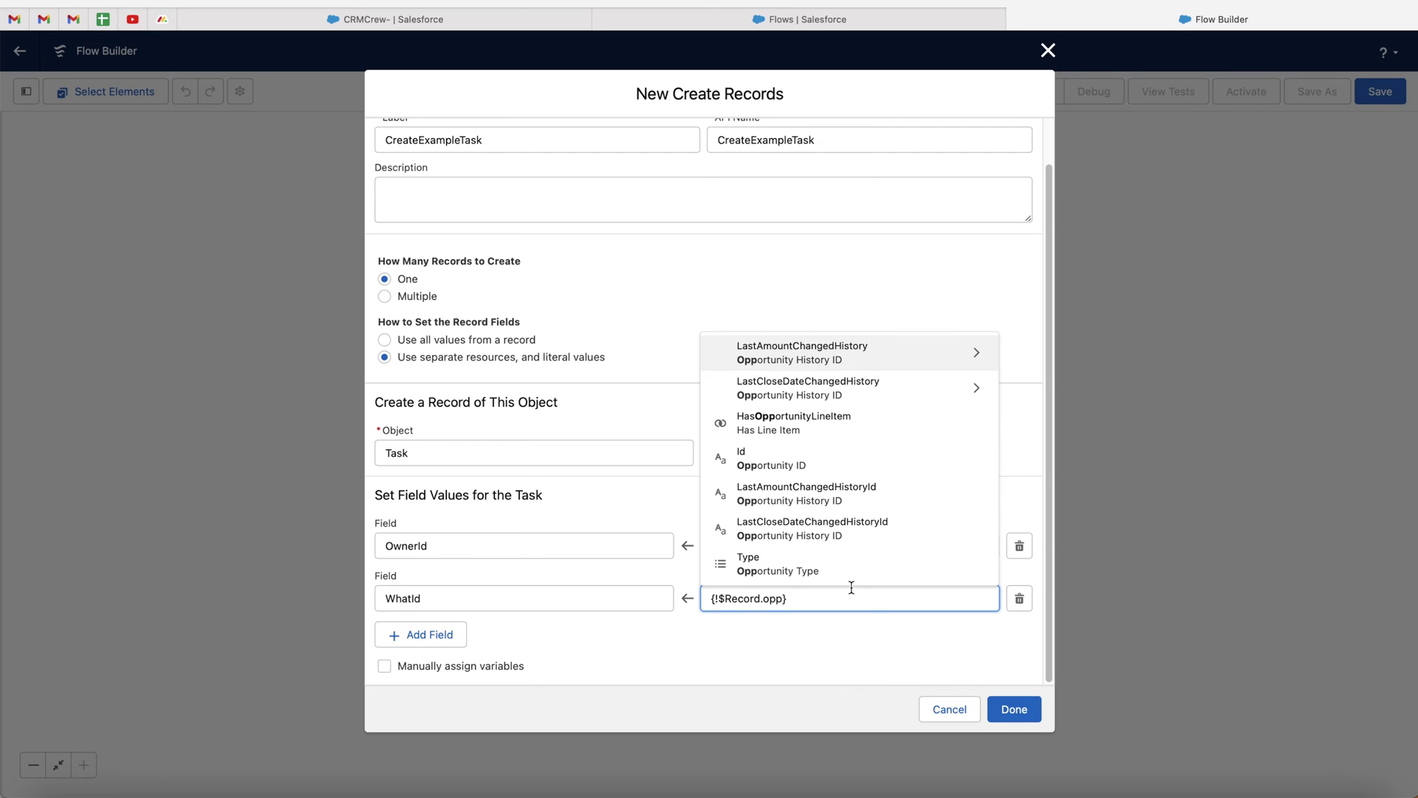
pyautogui.click(824, 460)
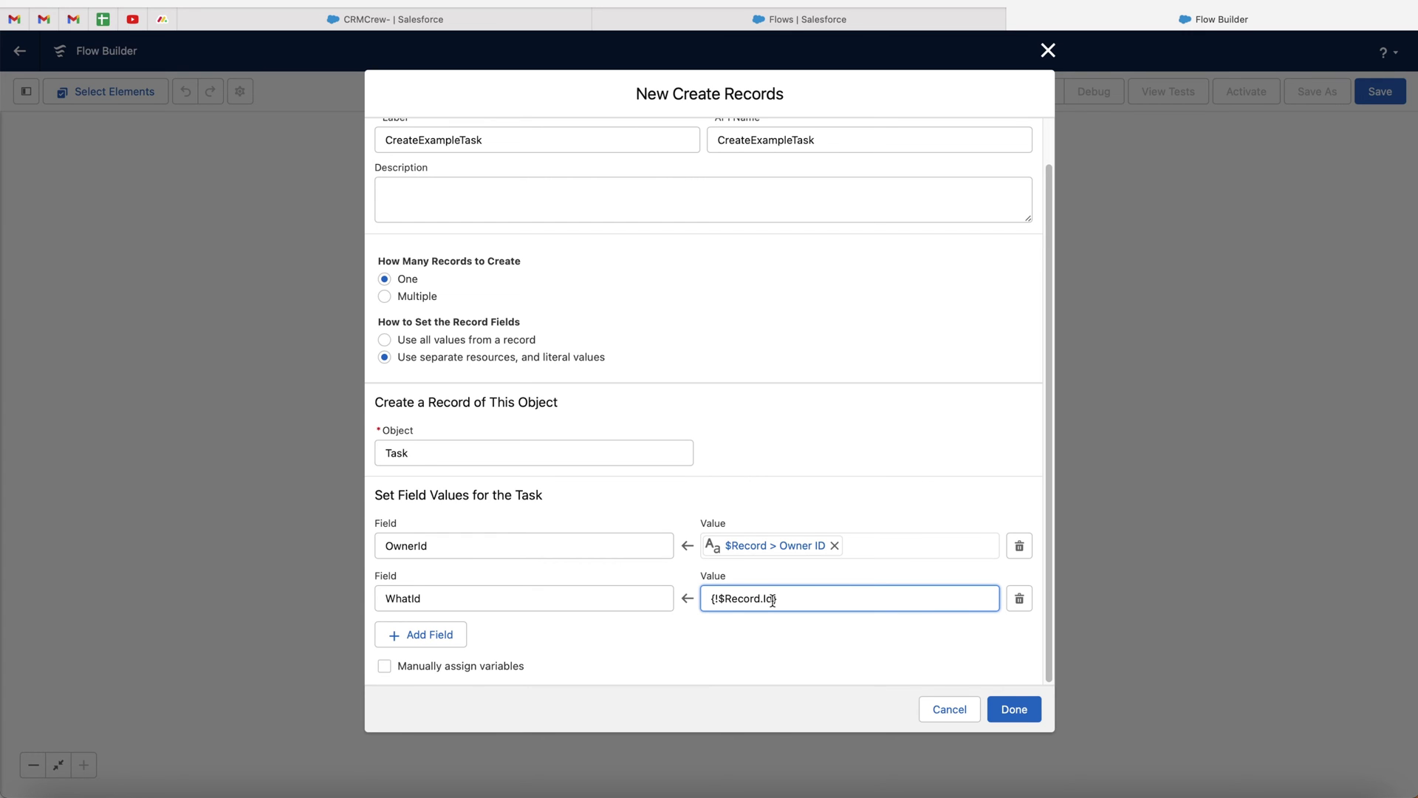
# - Add a third, empty field assignment row to the task
pyautogui.click(423, 634)
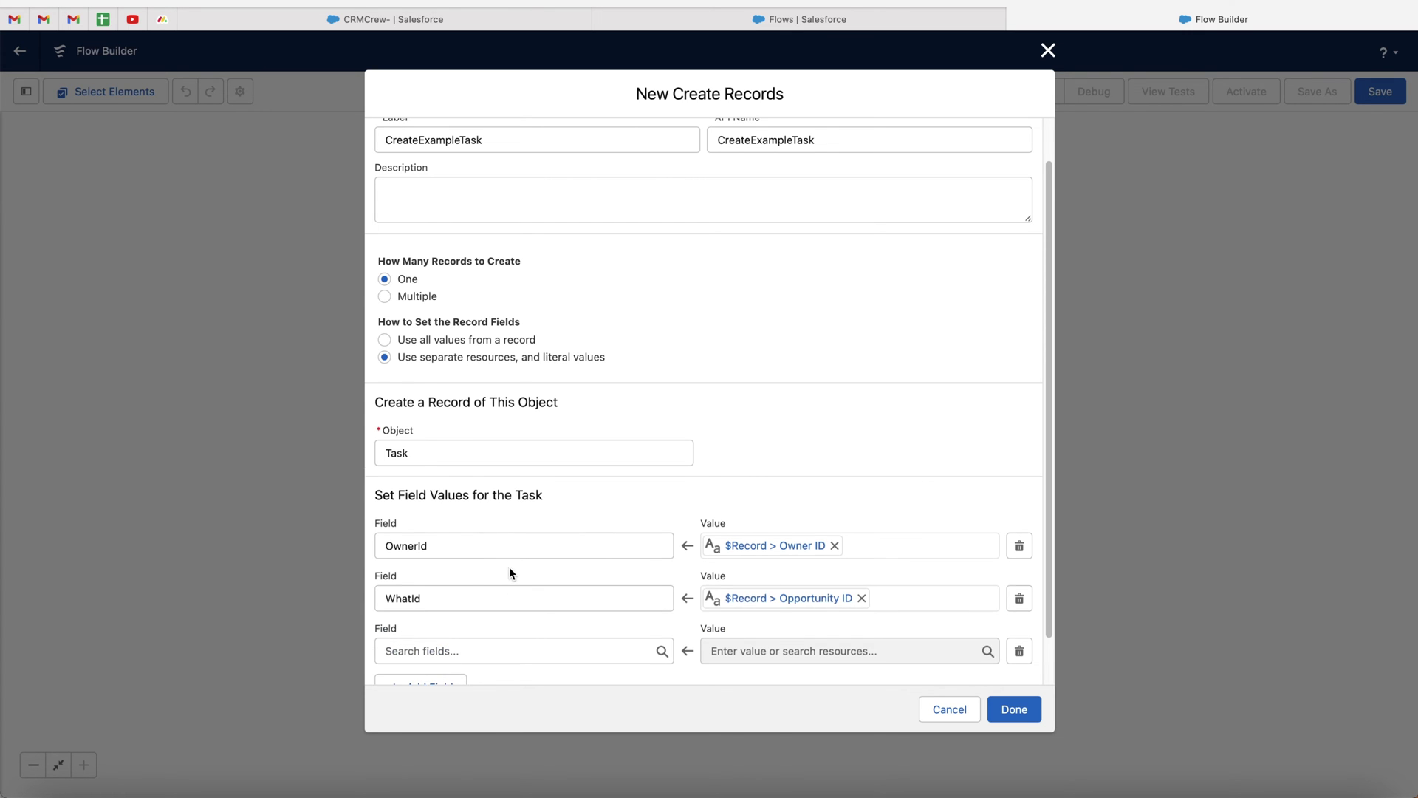
pyautogui.scroll(-1, 510, 573)
pyautogui.click(464, 597)
# - Map WhoId to the opportunity's Contact ID ({!$Record.ContactId}) and add a fourth field row
pyautogui.scroll(-5, 488, 540)
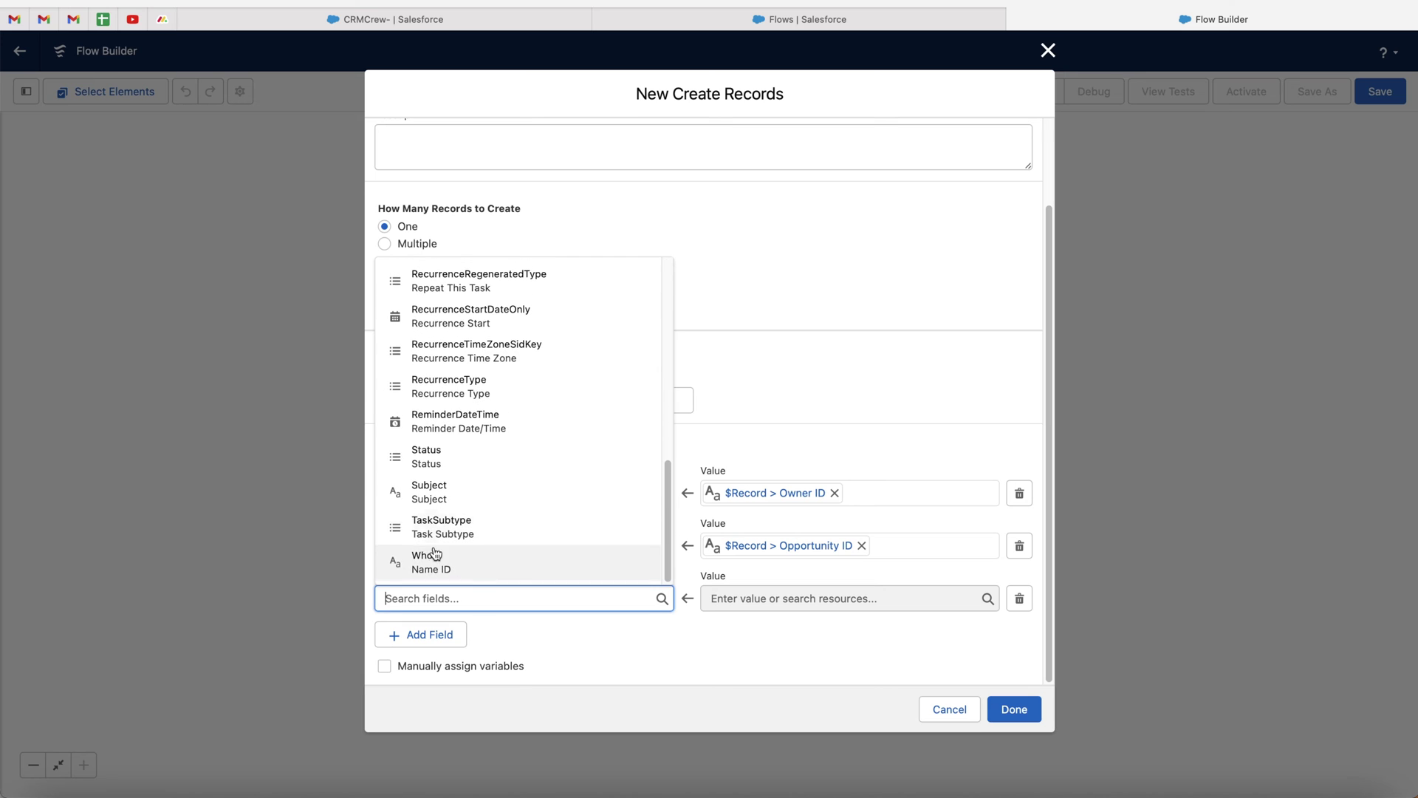
pyautogui.click(446, 565)
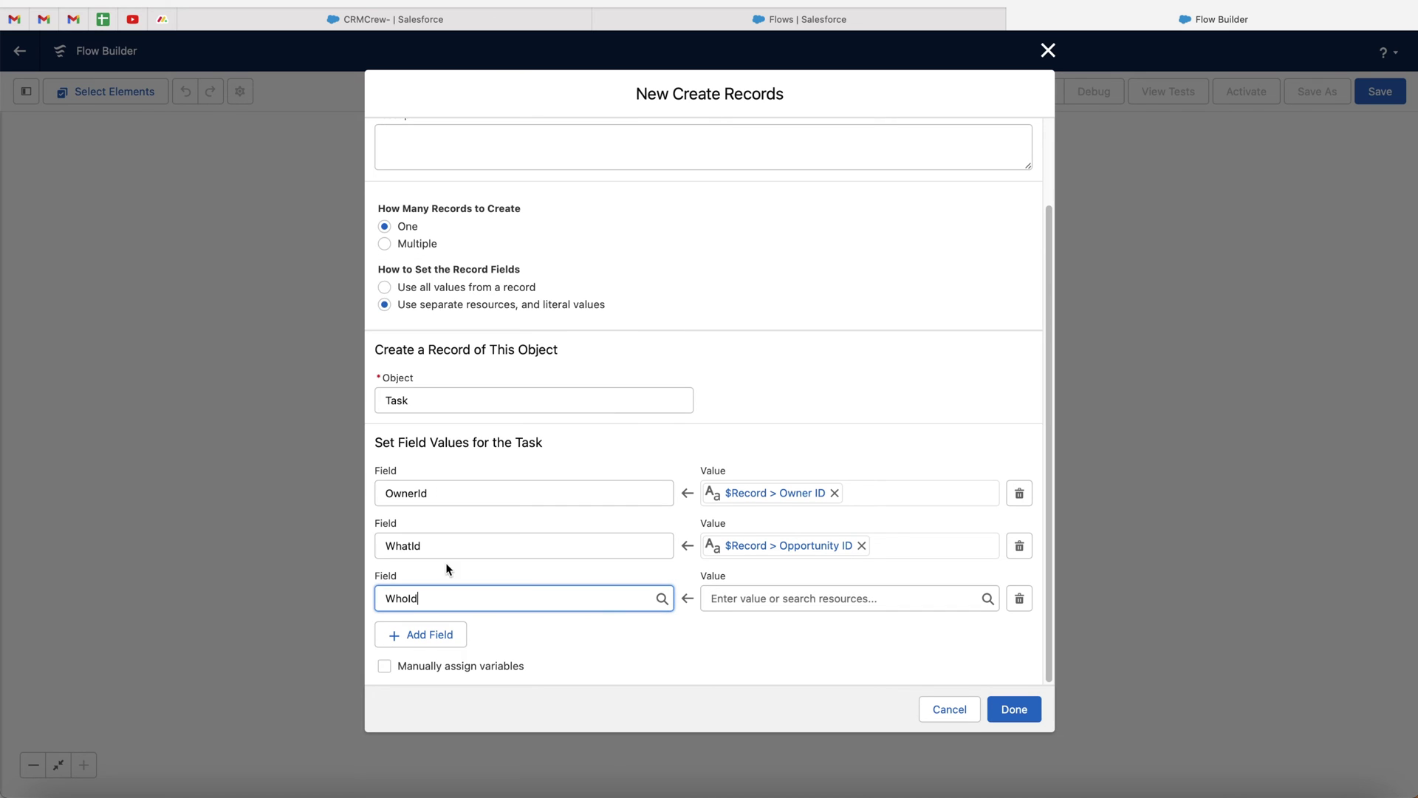
pyautogui.click(748, 599)
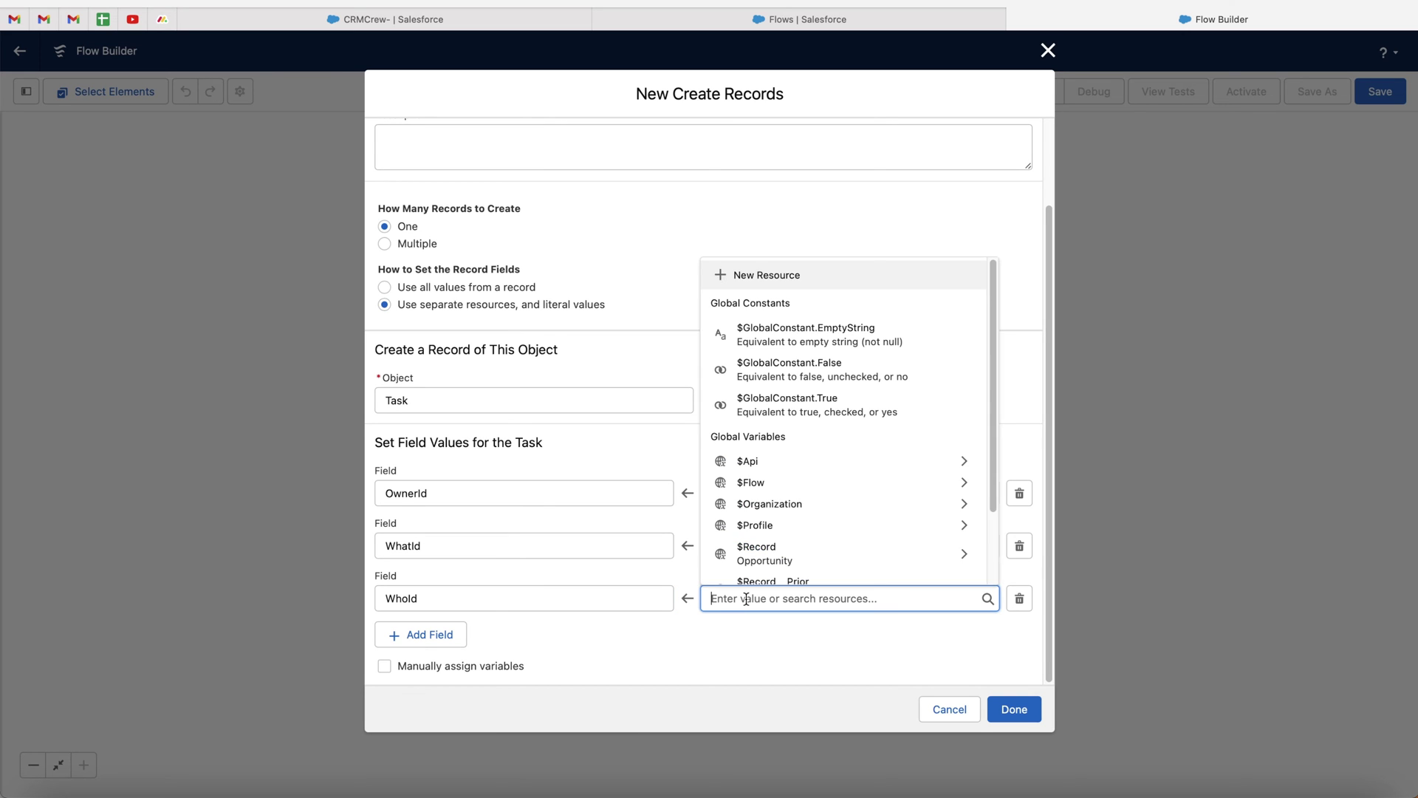
pyautogui.scroll(-3, 750, 545)
pyautogui.click(826, 498)
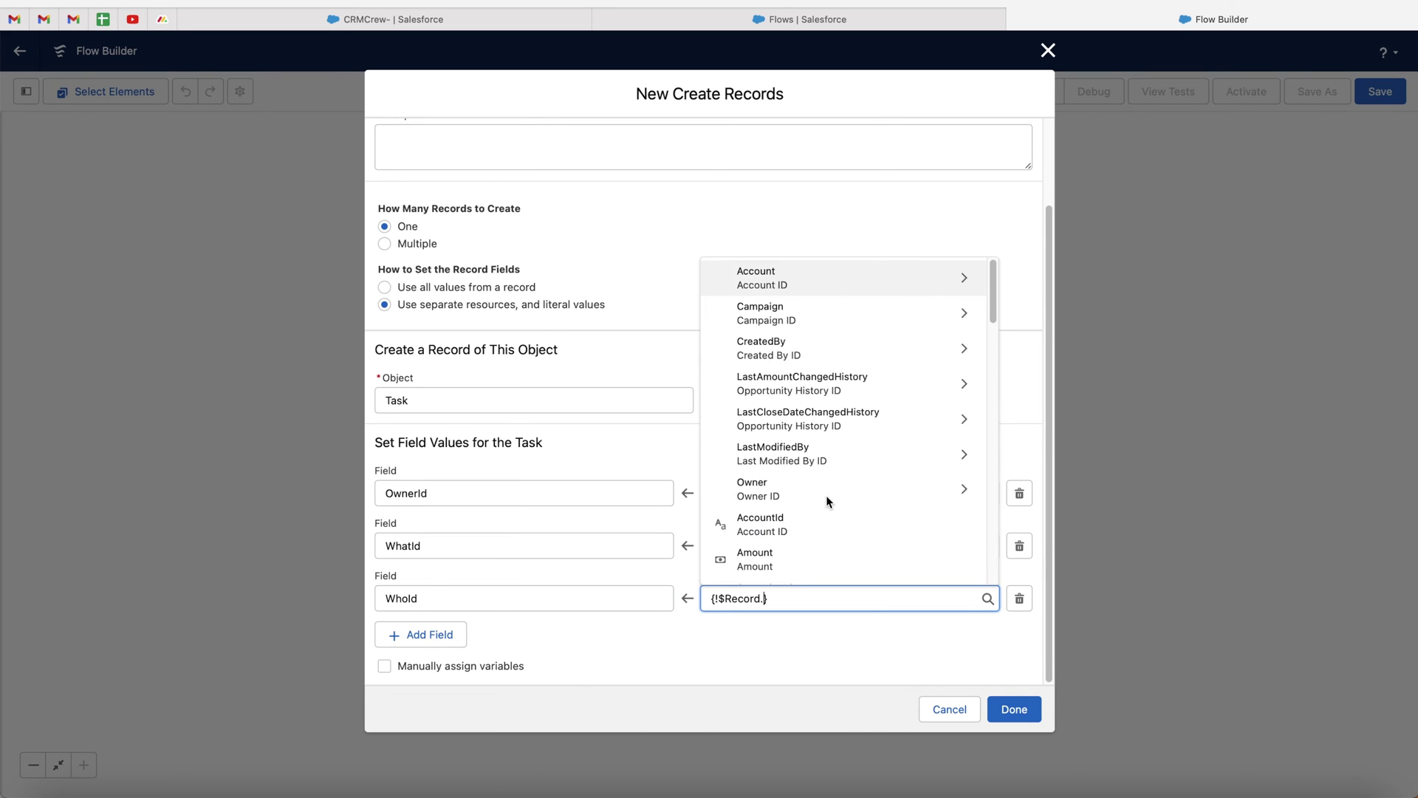
pyautogui.scroll(-1, 771, 506)
pyautogui.write('cont')
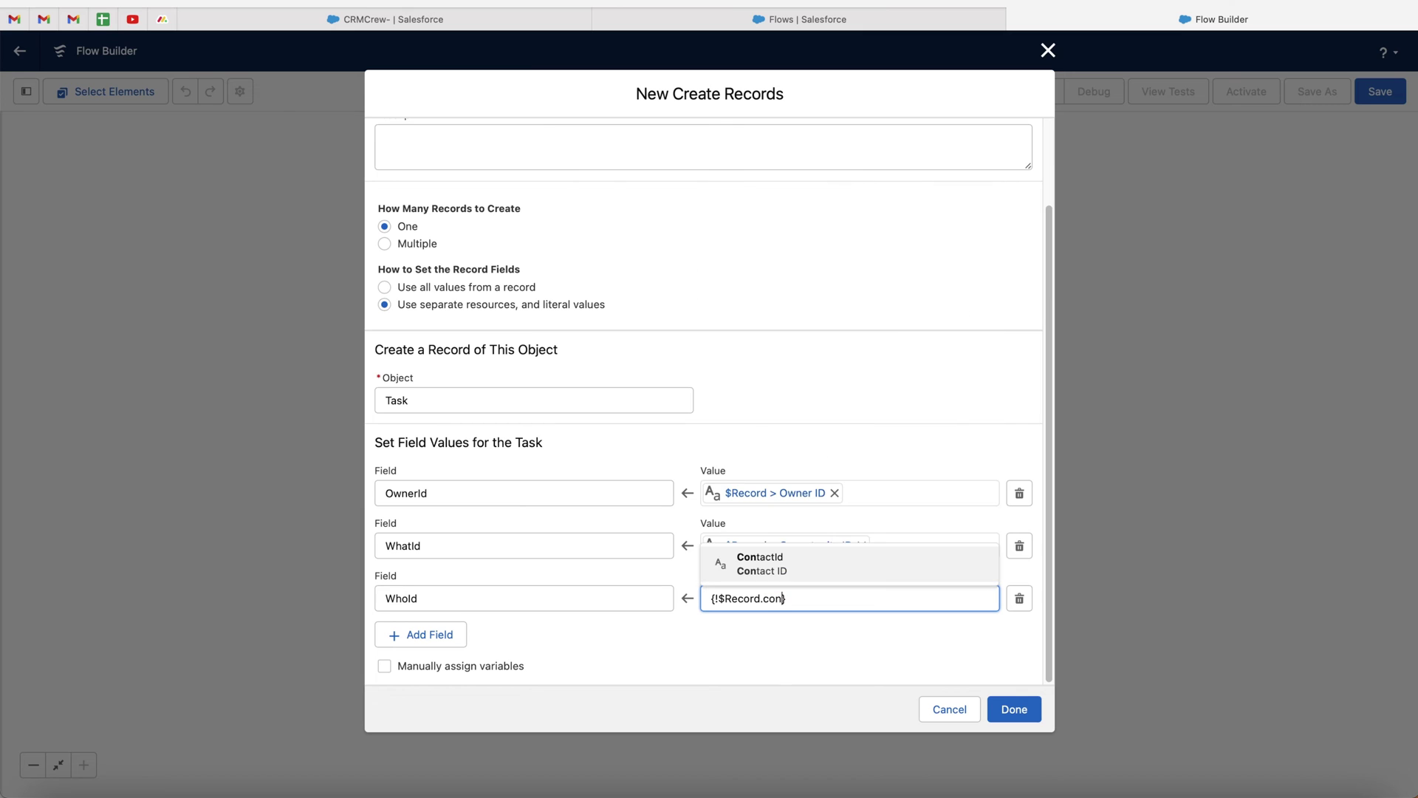
pyautogui.click(752, 575)
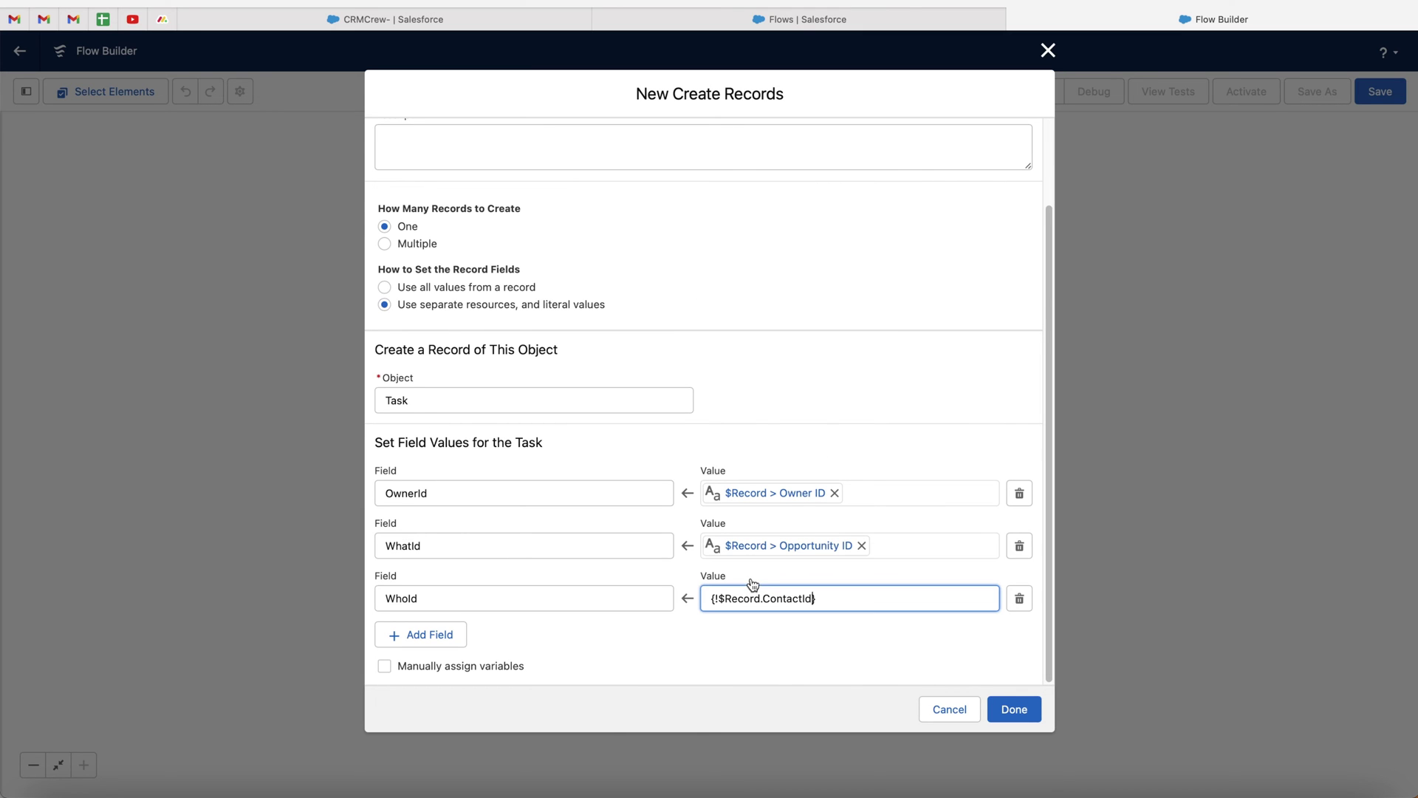
pyautogui.click(685, 637)
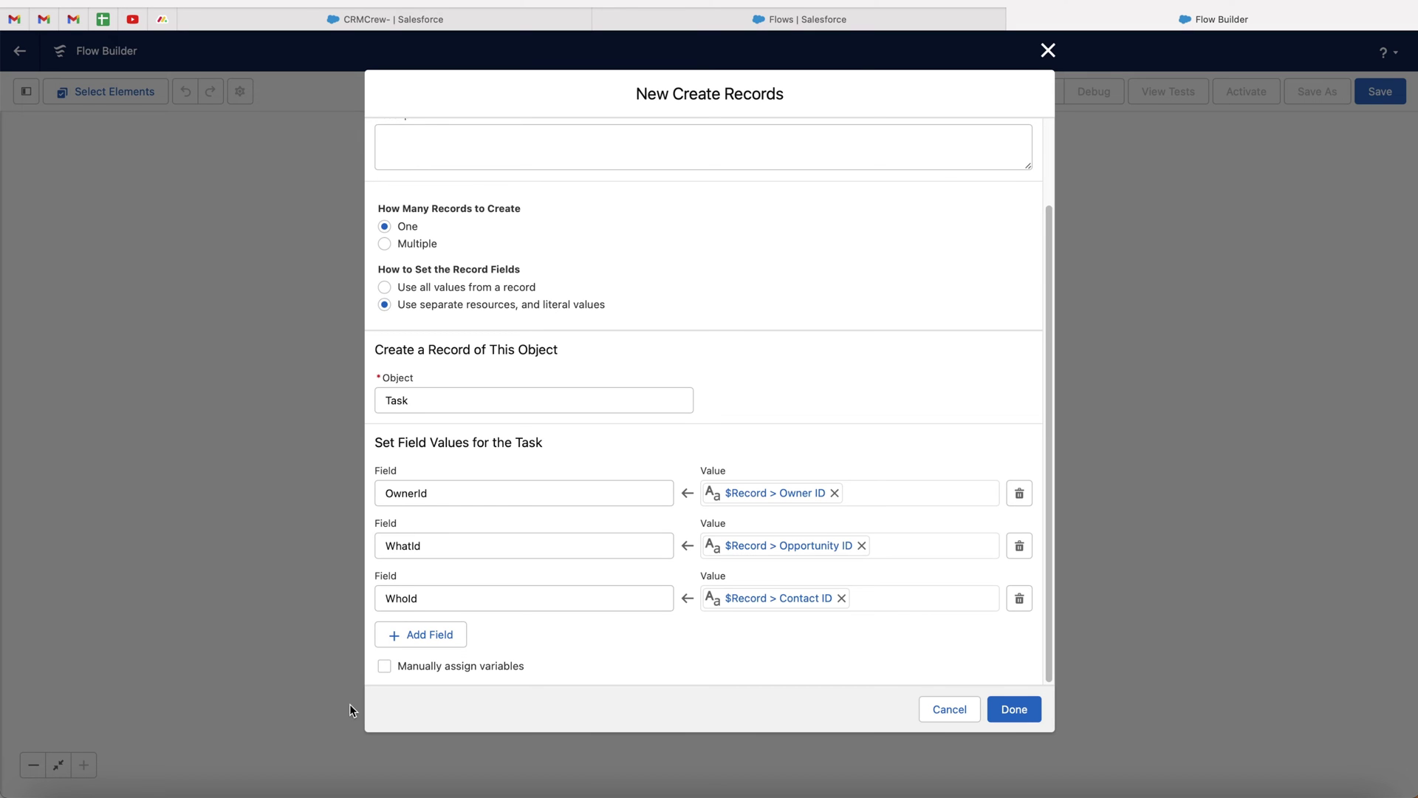
pyautogui.click(417, 635)
pyautogui.scroll(-2, 538, 516)
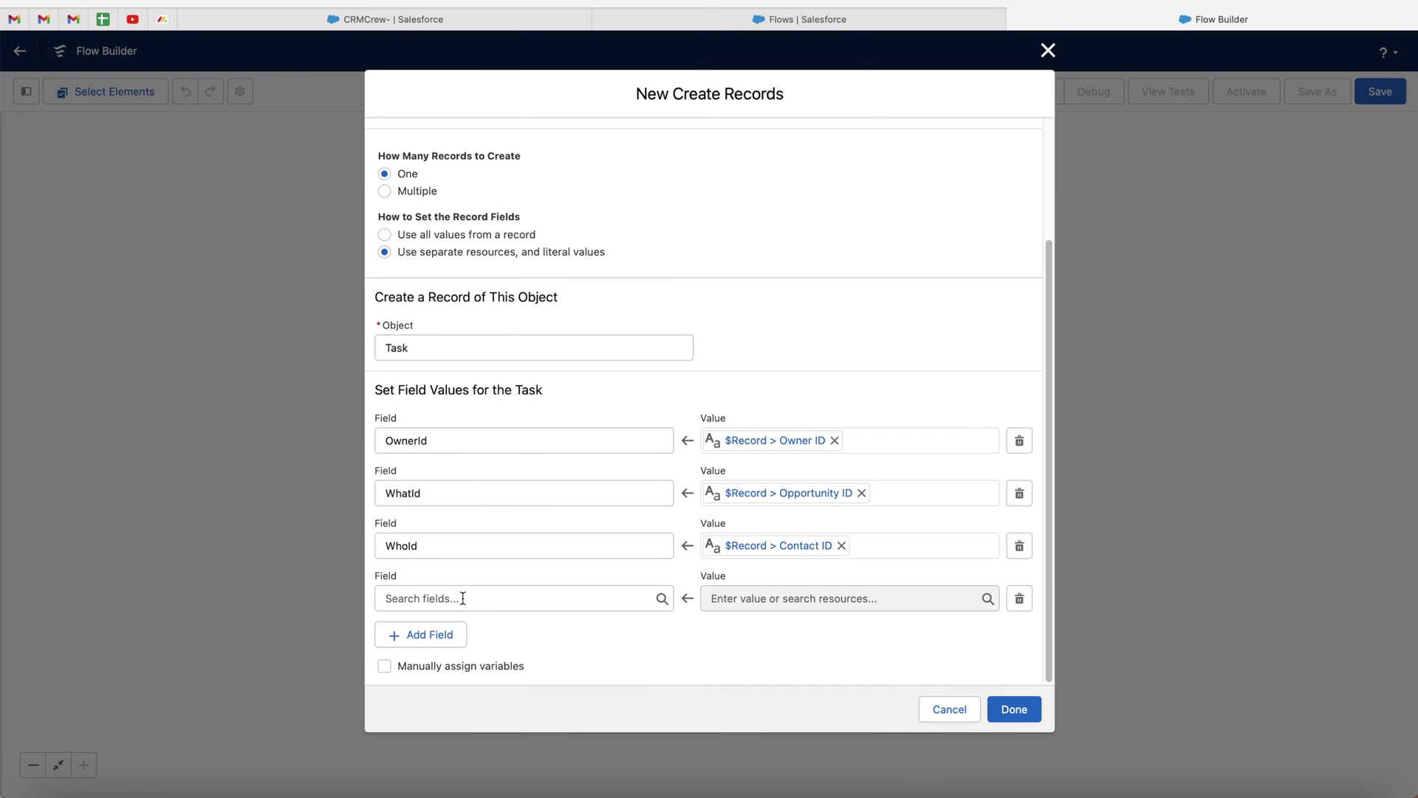
# - Set the task's Priority field to High
pyautogui.click(465, 598)
pyautogui.scroll(-1, 517, 389)
pyautogui.scroll(1, 519, 389)
pyautogui.scroll(-8, 519, 389)
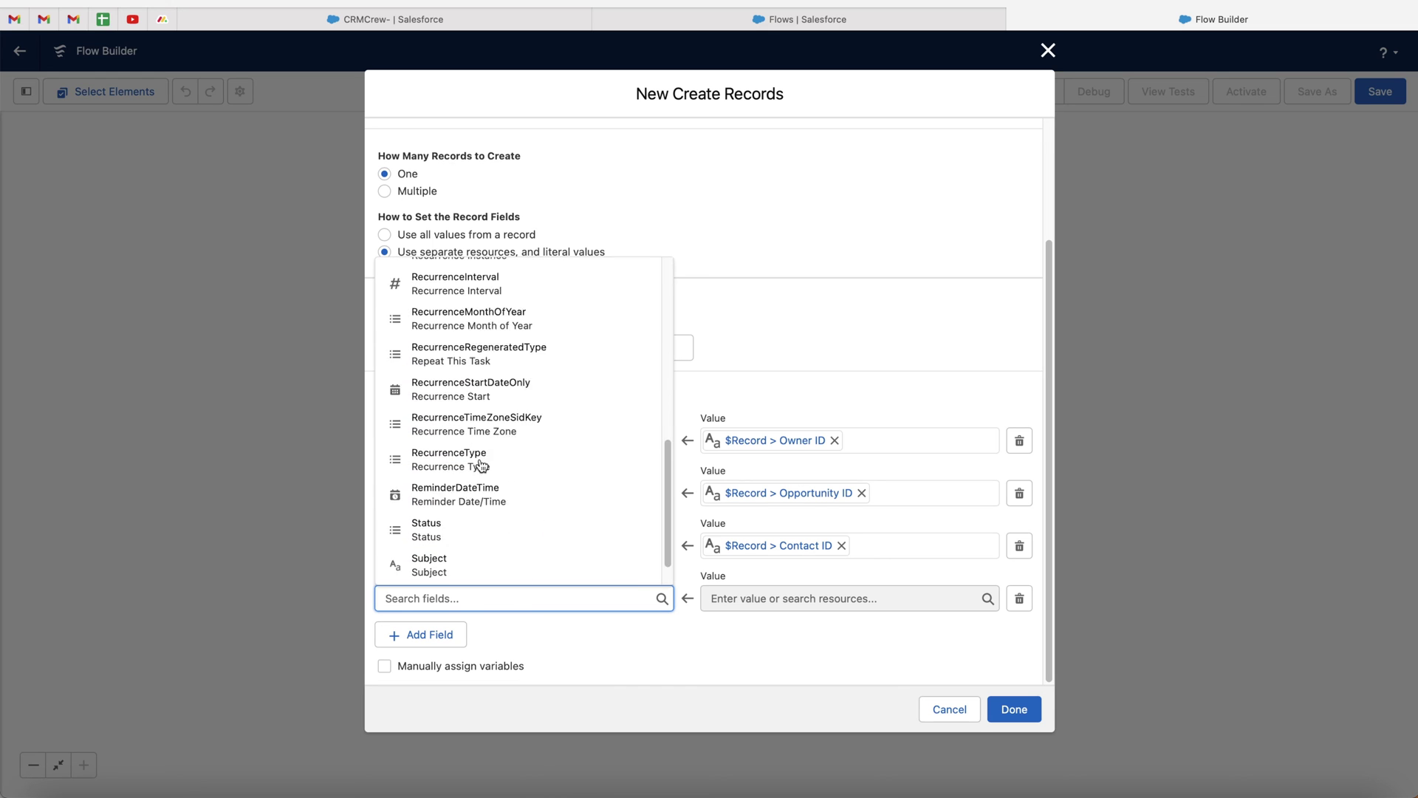
pyautogui.scroll(5, 481, 464)
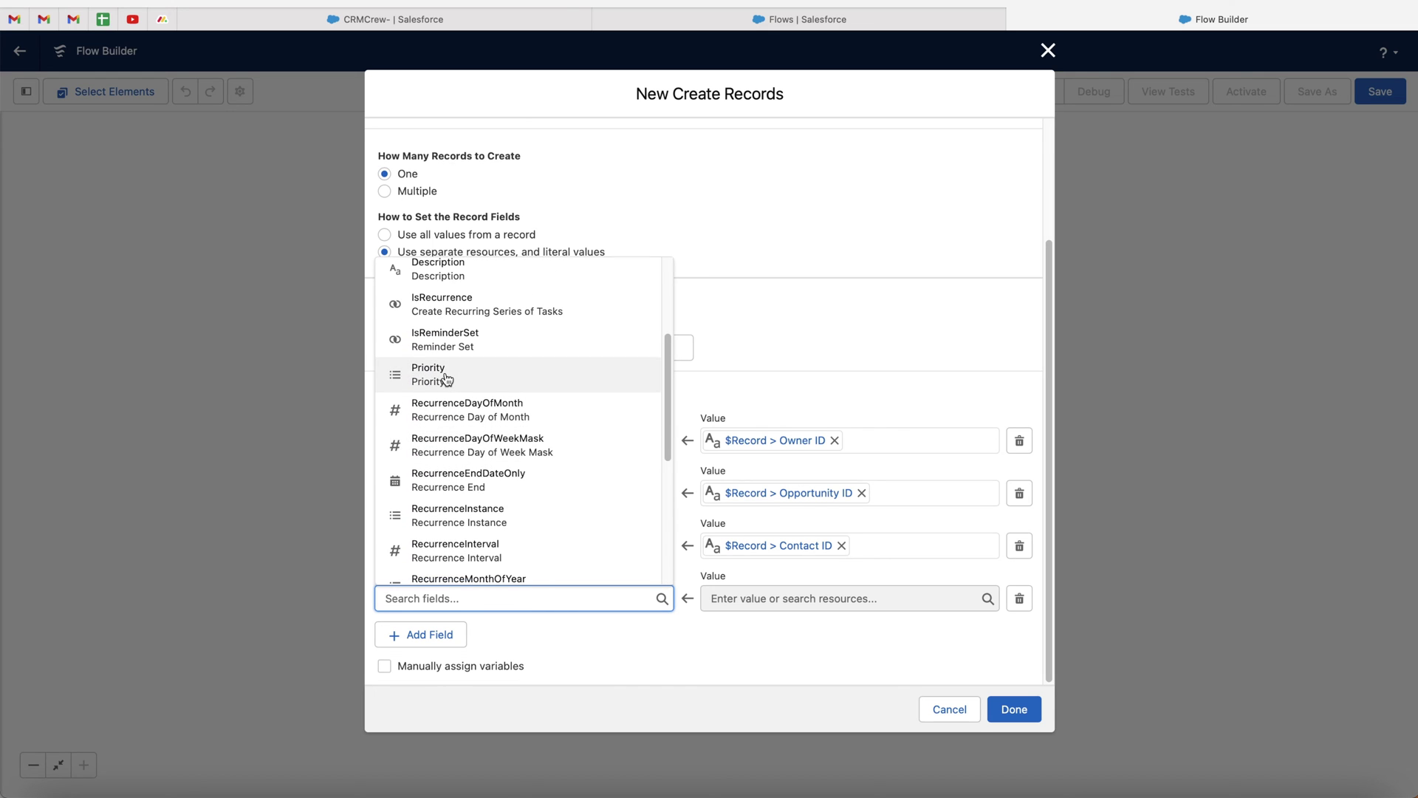
pyautogui.click(446, 379)
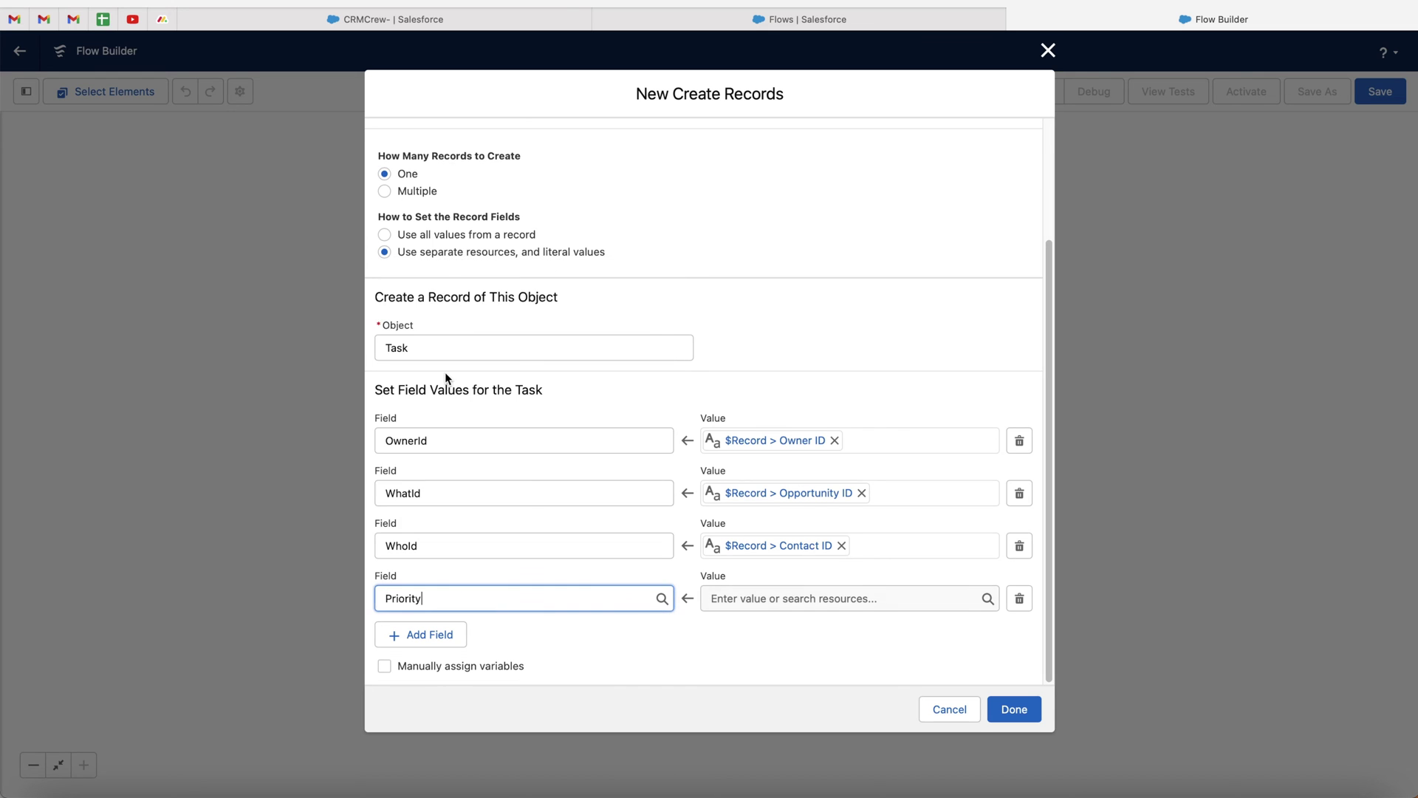
pyautogui.click(763, 600)
pyautogui.click(683, 647)
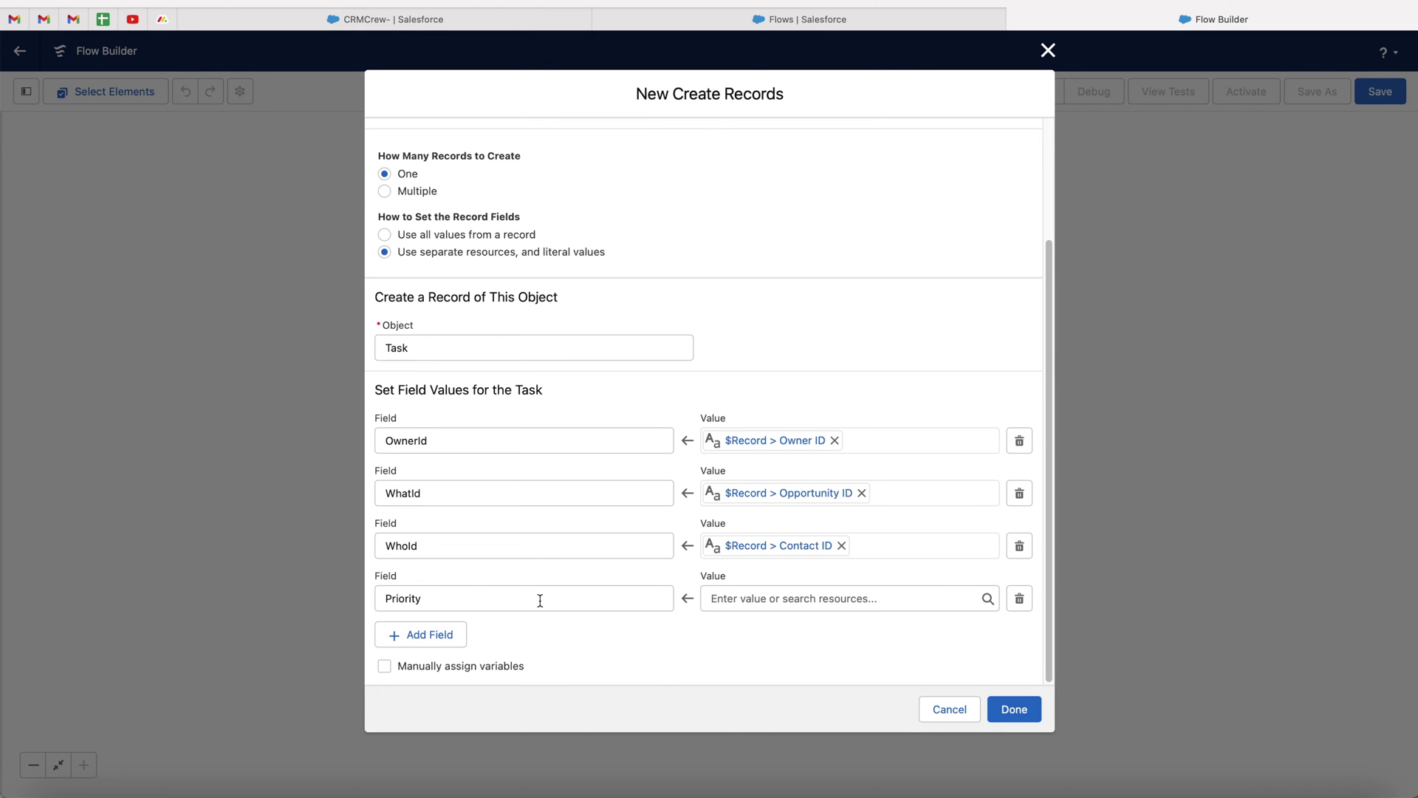
pyautogui.click(759, 599)
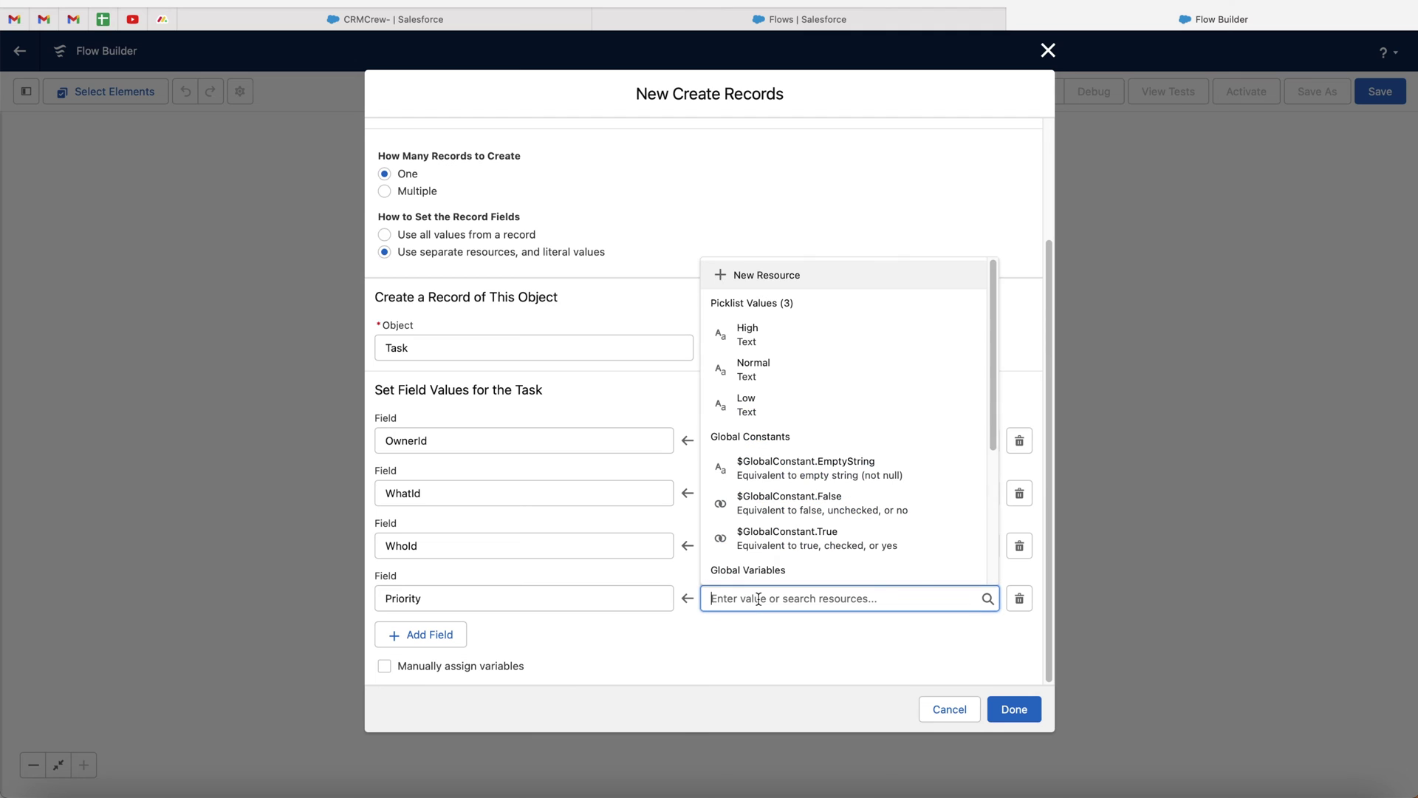
pyautogui.click(775, 339)
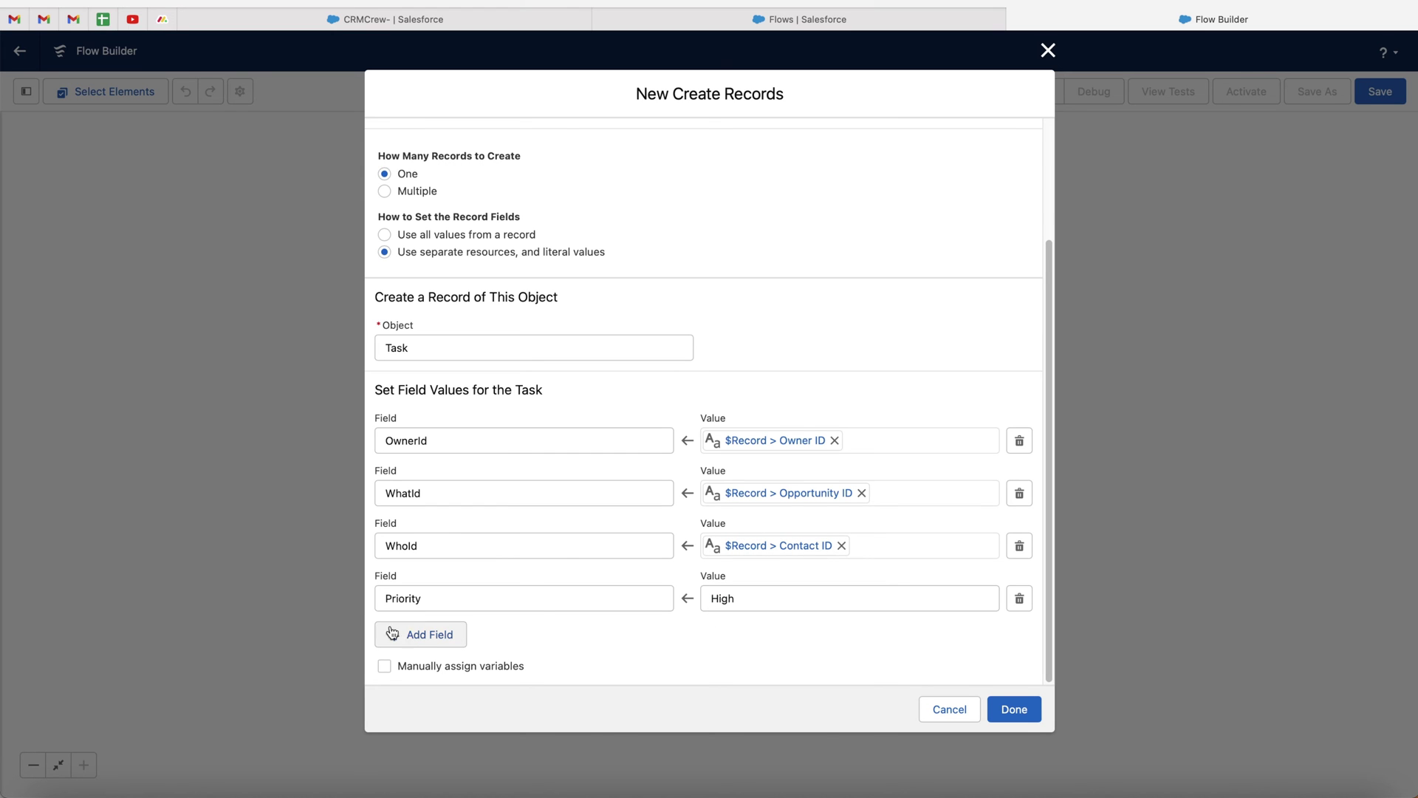
# - Add a Subject field with the value 'Please complete this example task!'
pyautogui.click(435, 640)
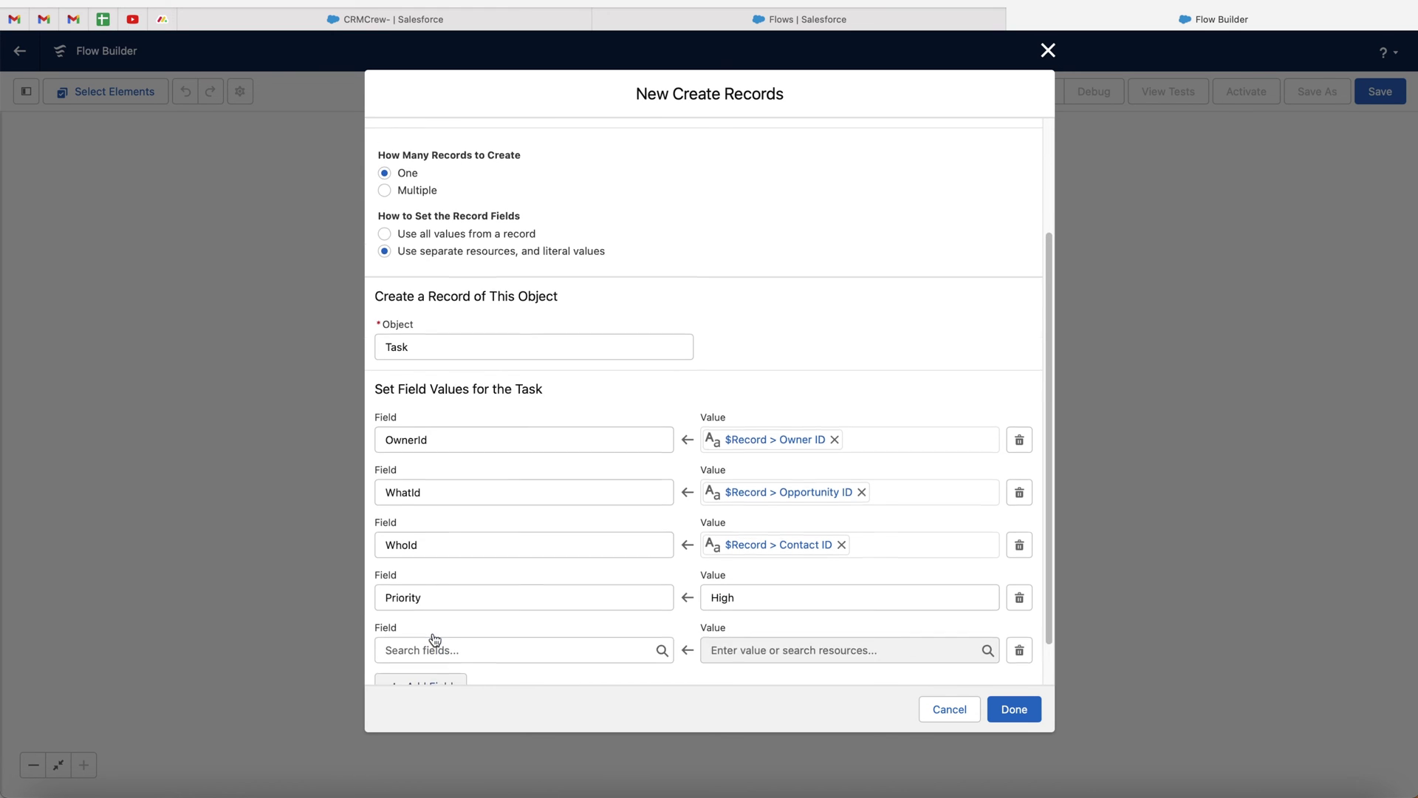
pyautogui.scroll(-1, 430, 613)
pyautogui.click(431, 597)
pyautogui.scroll(-10, 491, 447)
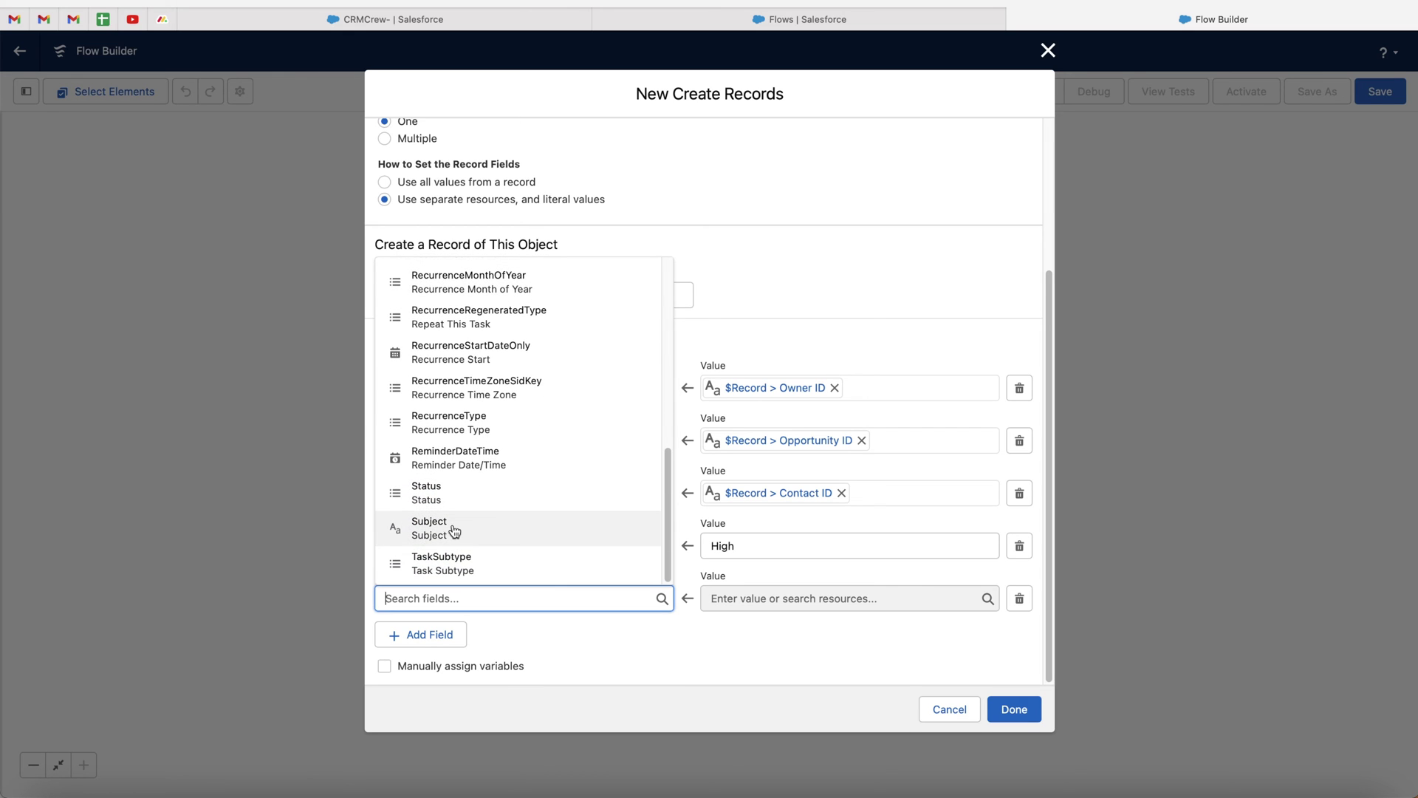
pyautogui.click(455, 530)
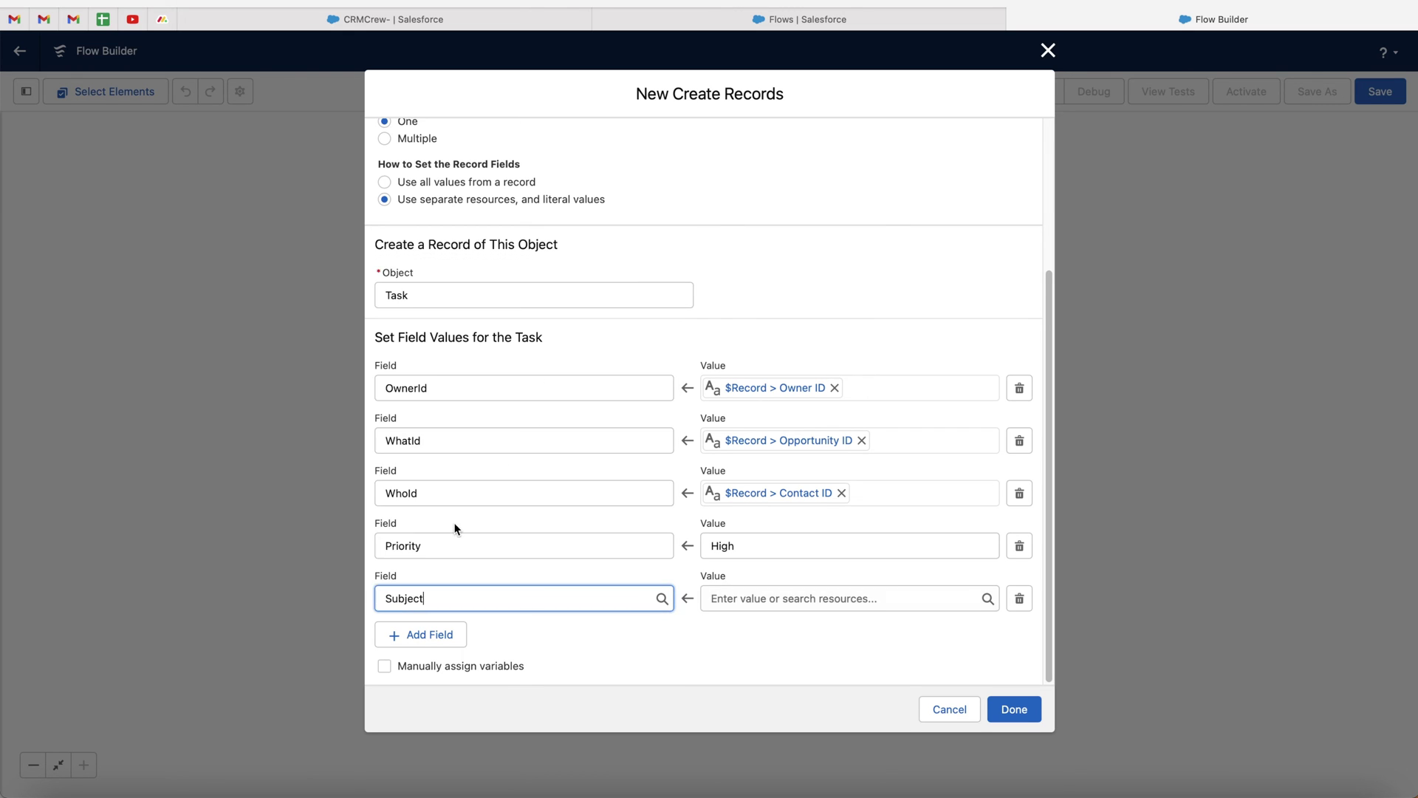
pyautogui.click(785, 600)
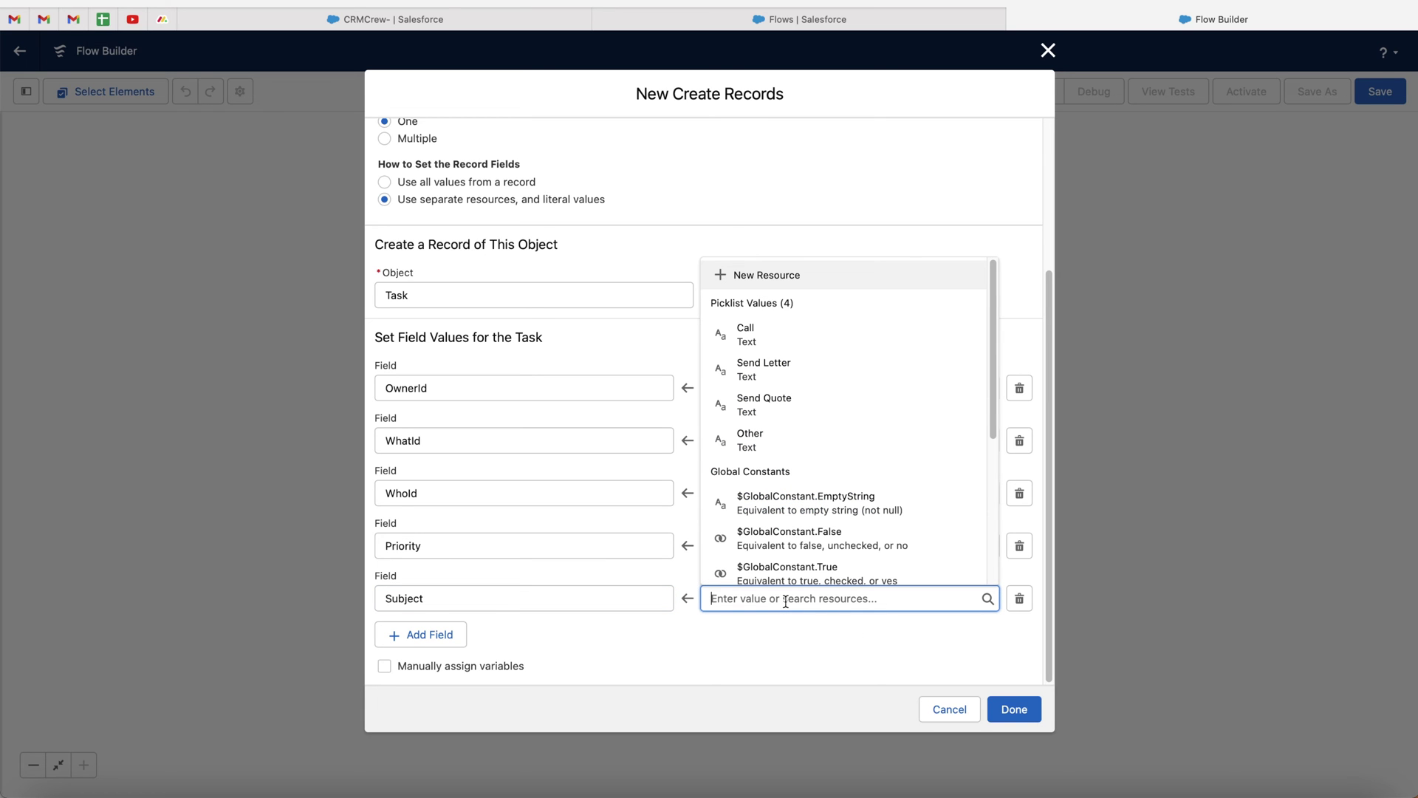
pyautogui.write('Please ')
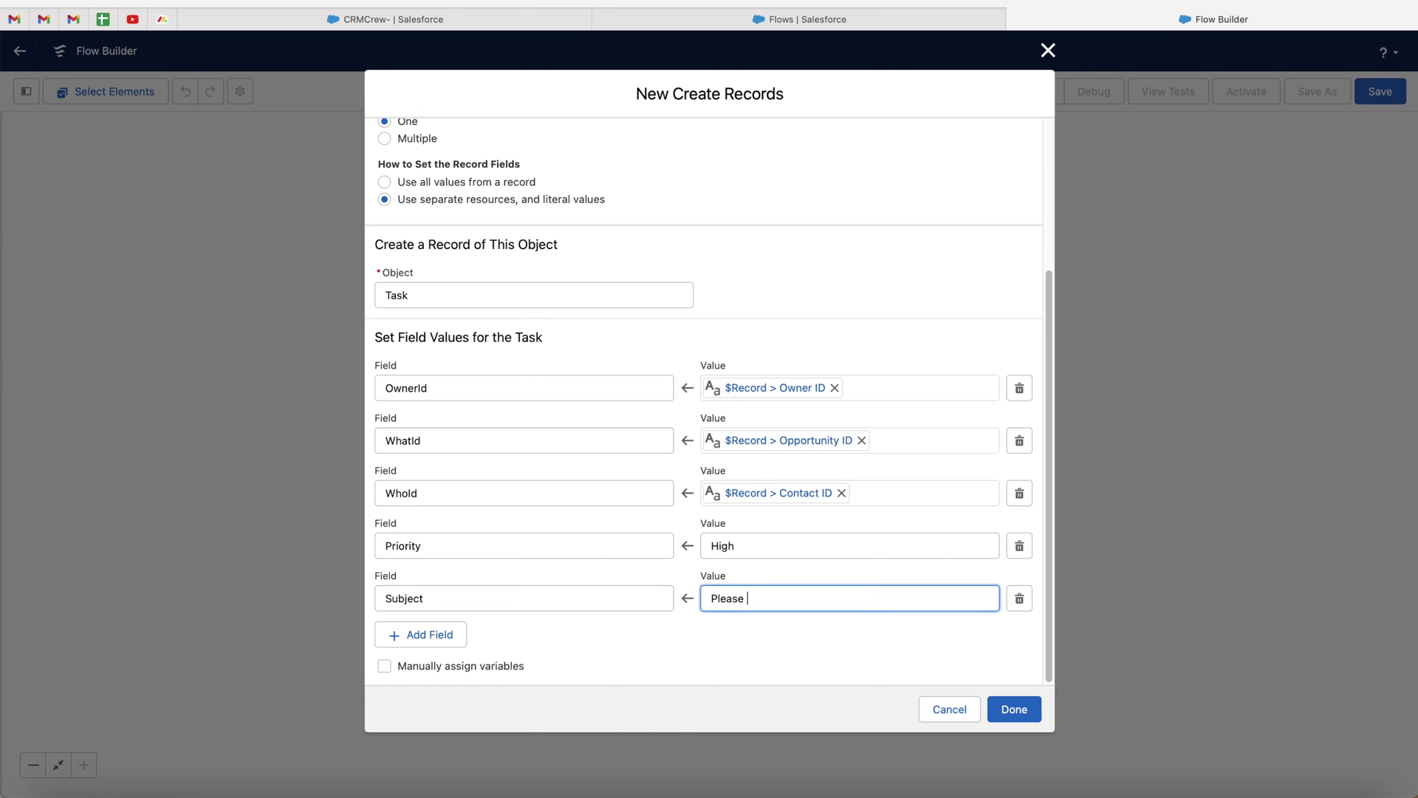
pyautogui.write('complete this example task!')
pyautogui.click(712, 664)
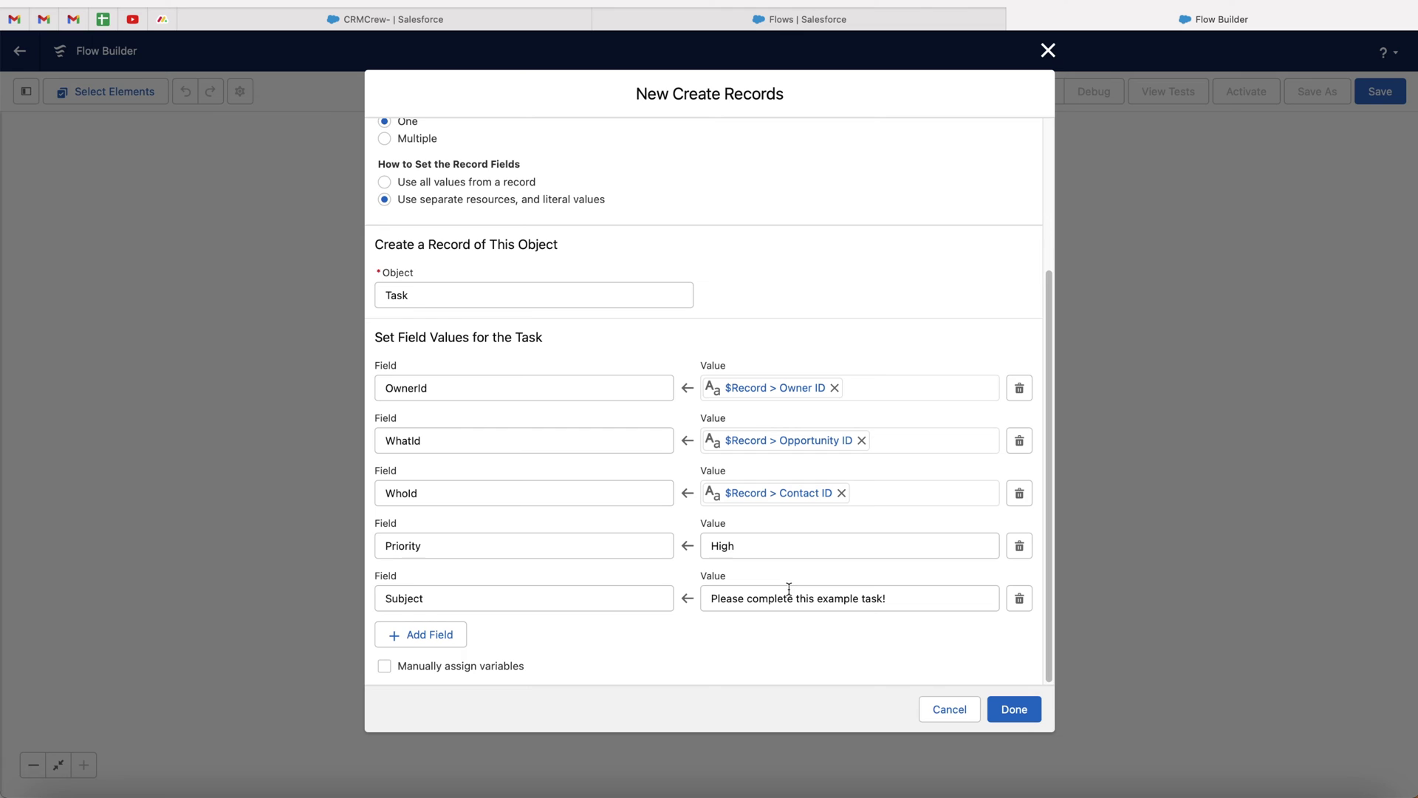
pyautogui.scroll(1, 525, 592)
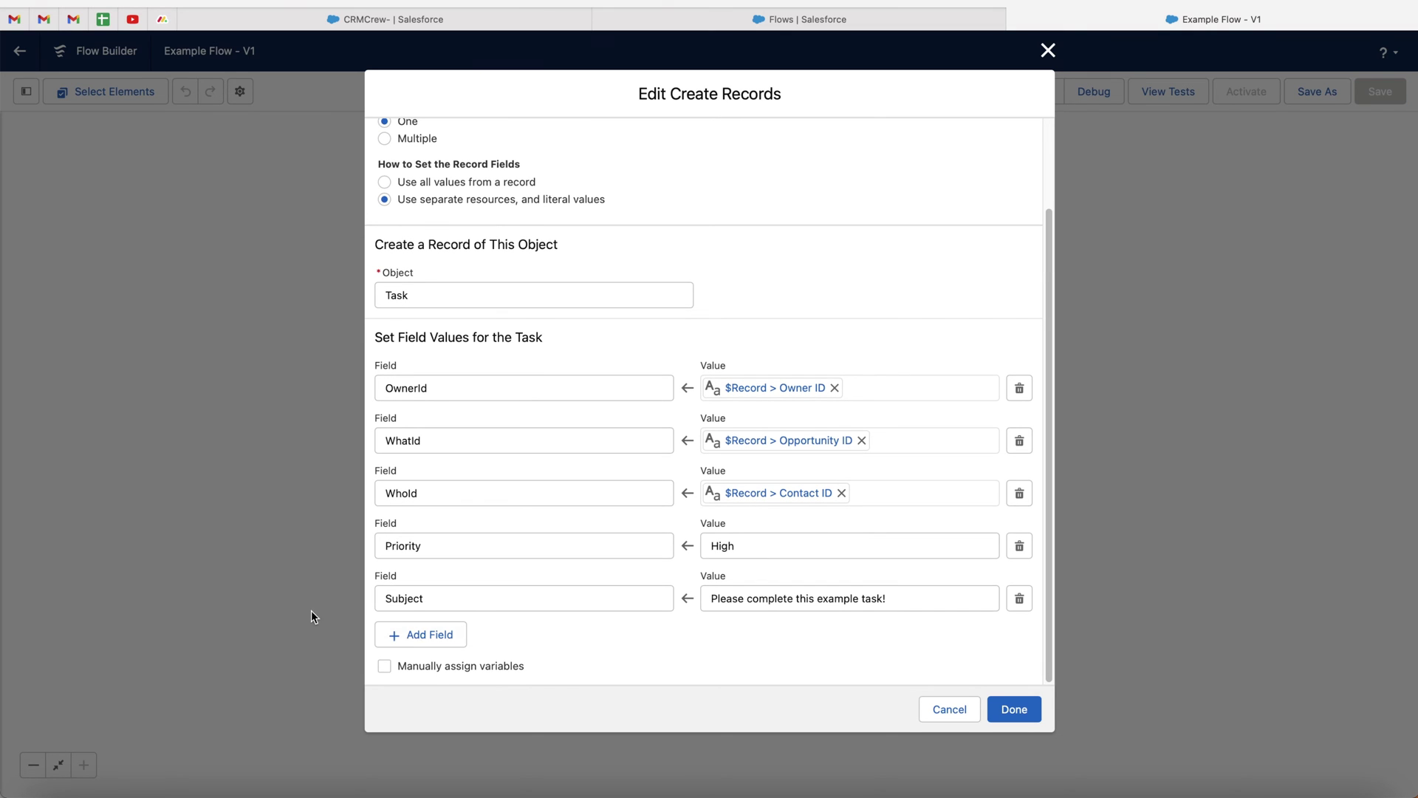
# - Add an ActivityDate field row and start creating a new resource for its value
pyautogui.click(452, 637)
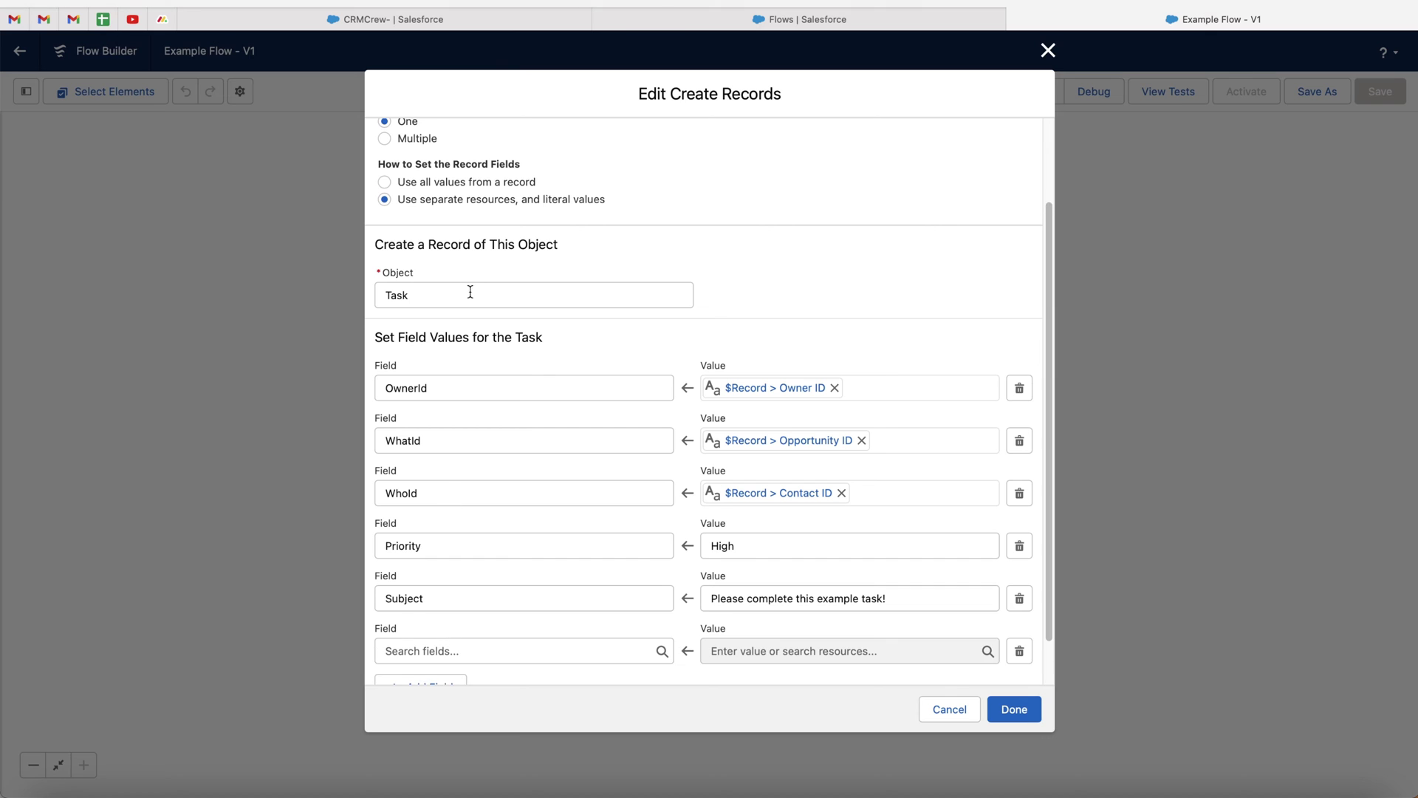
pyautogui.scroll(-2, 468, 557)
pyautogui.click(437, 597)
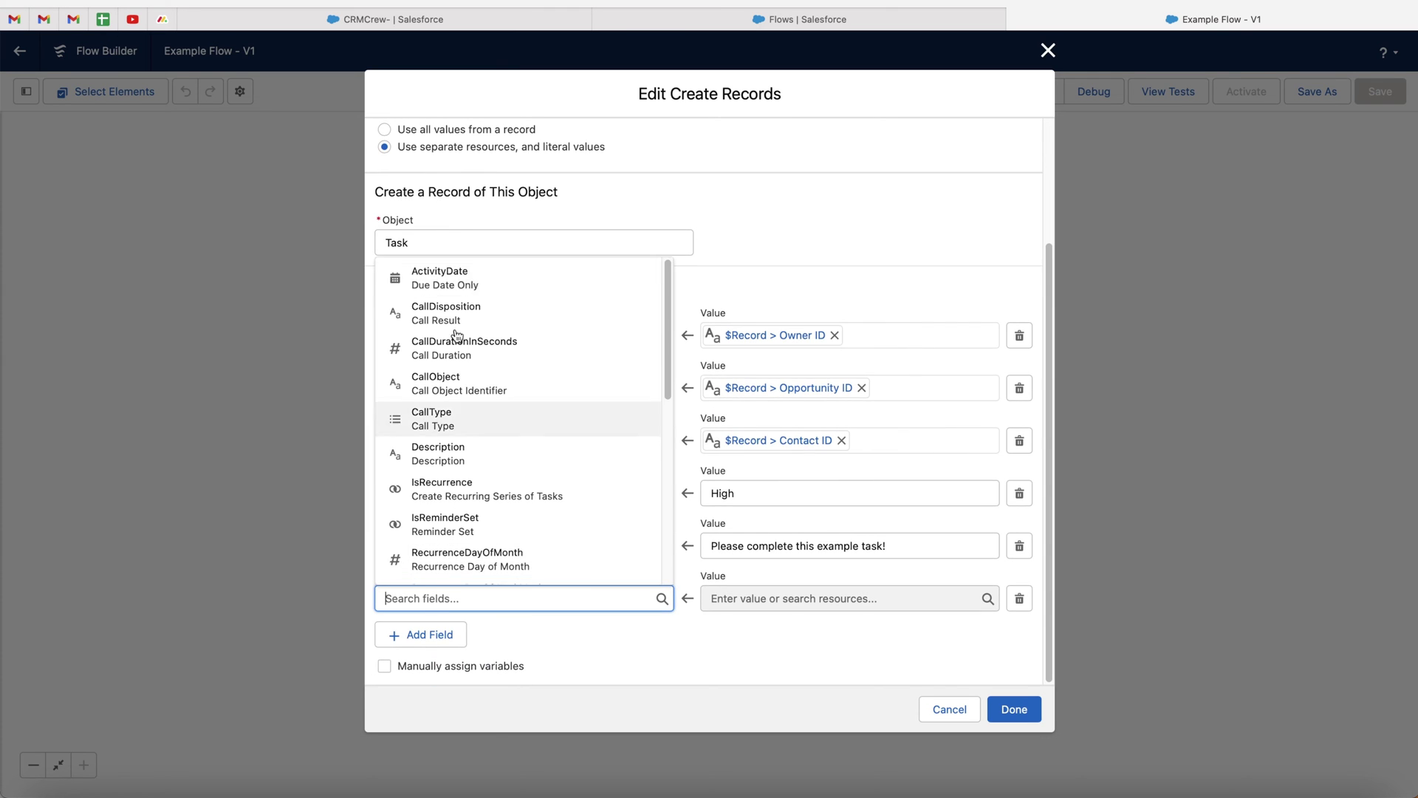
pyautogui.click(464, 275)
pyautogui.click(734, 647)
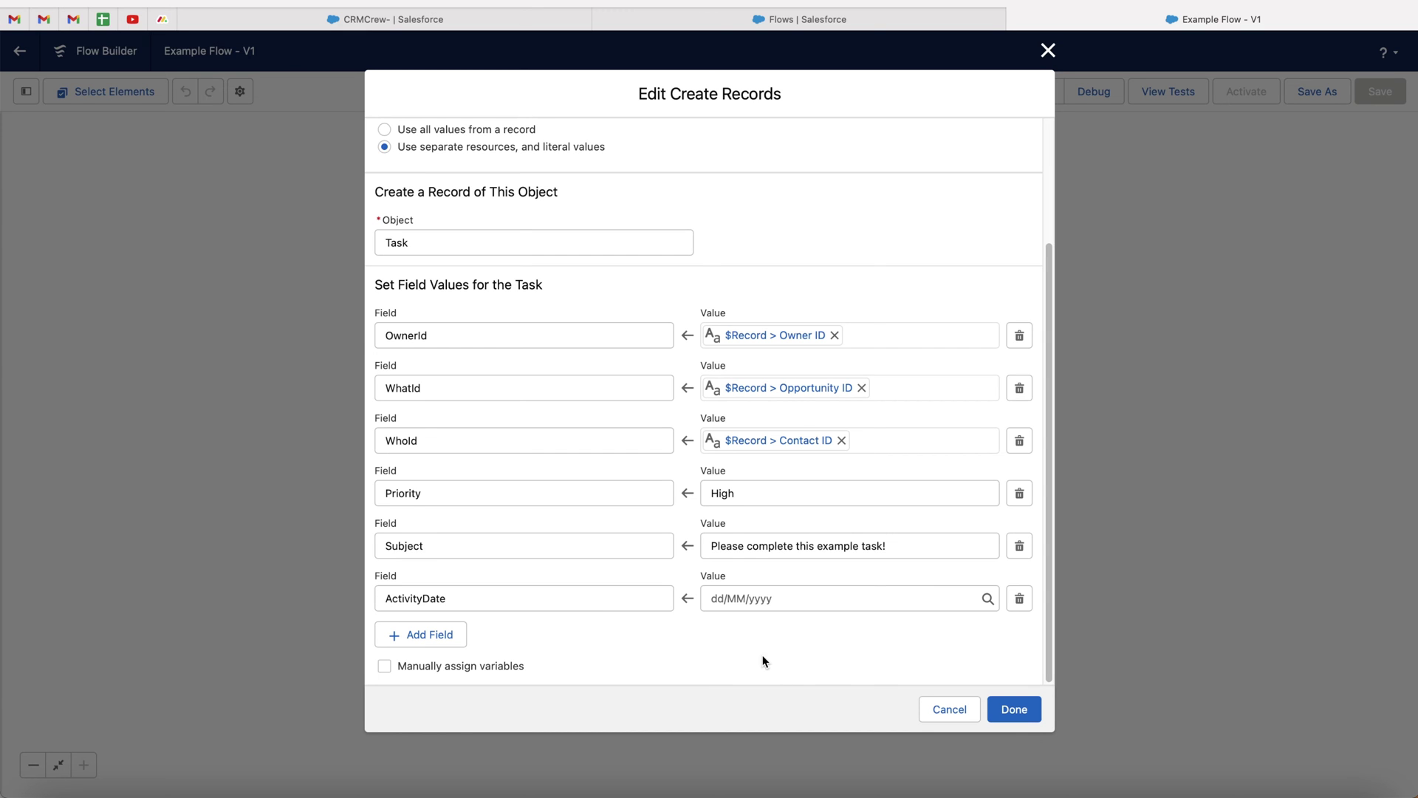
pyautogui.click(746, 595)
pyautogui.click(774, 280)
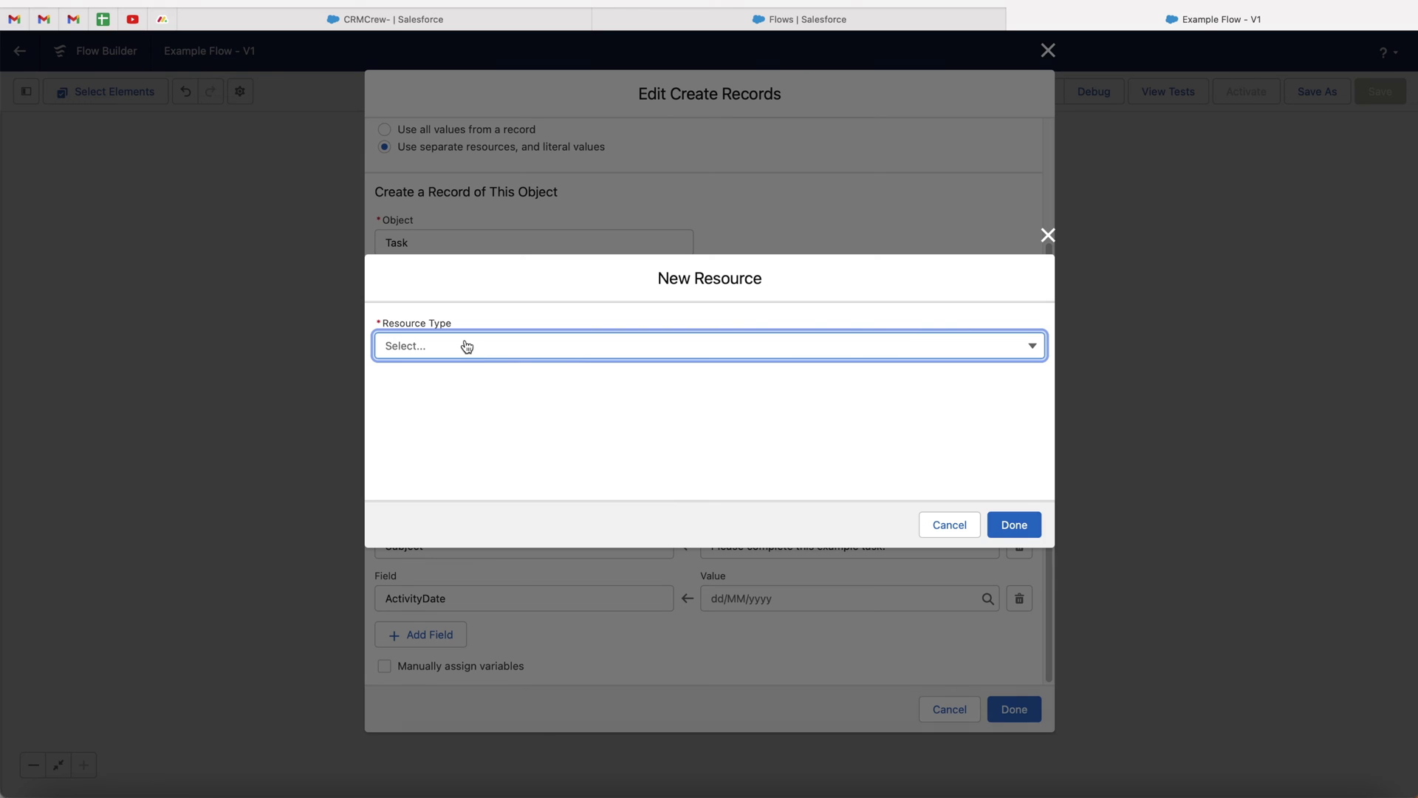
# - Create Date/Time formula resource DaysAfter10Task as NOW() +10 for ActivityDate
pyautogui.click(462, 347)
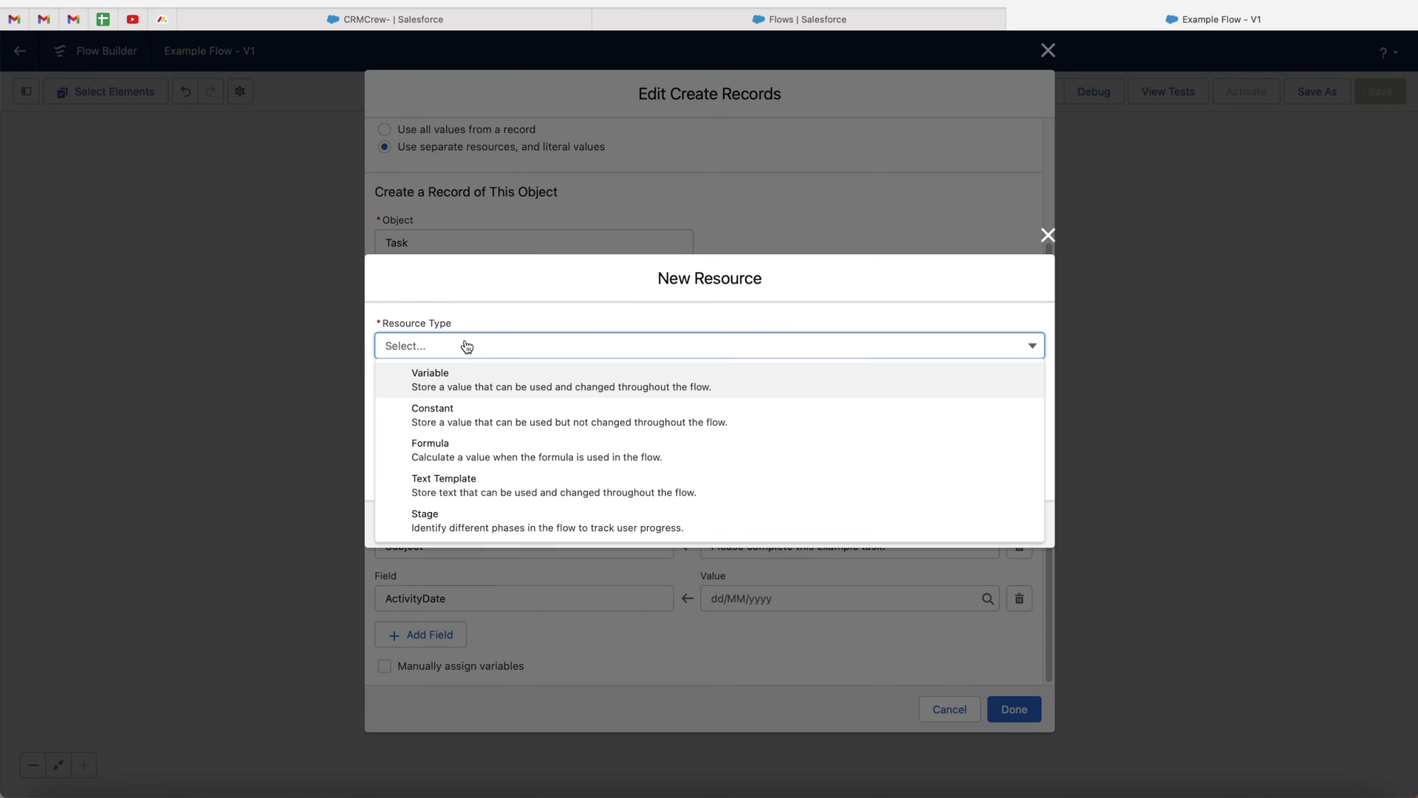
pyautogui.click(458, 458)
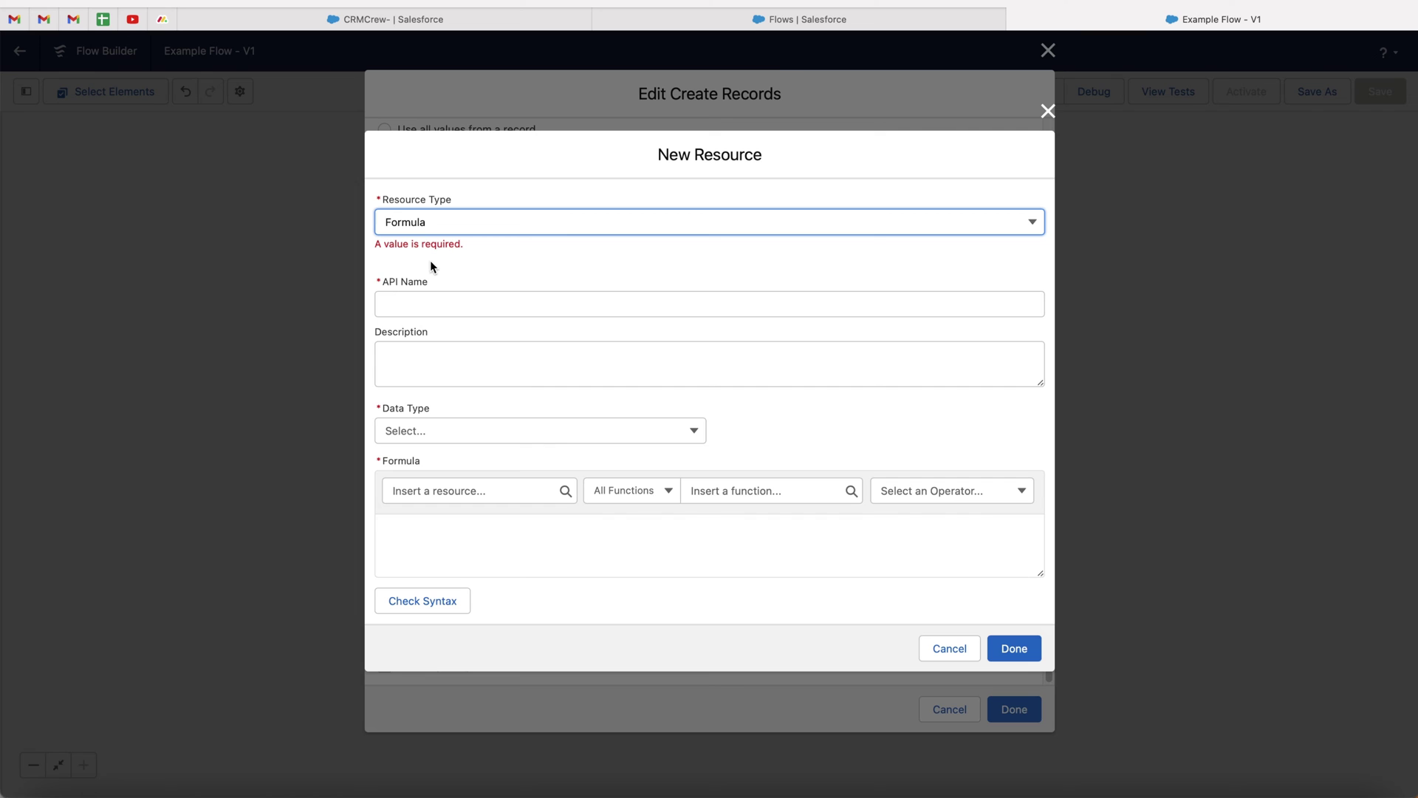
pyautogui.click(411, 304)
pyautogui.write('DaysAfter')
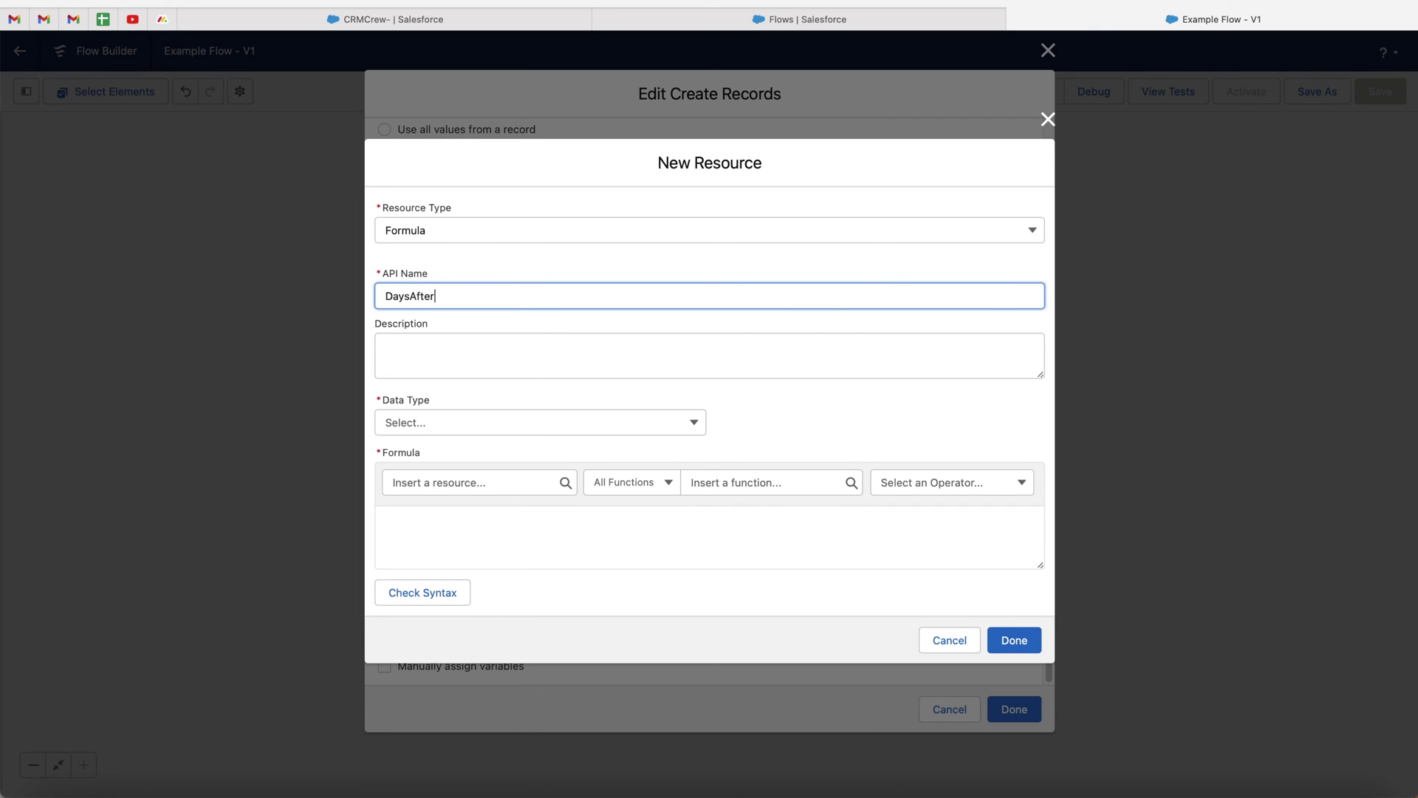
pyautogui.write('10Task')
pyautogui.click(496, 247)
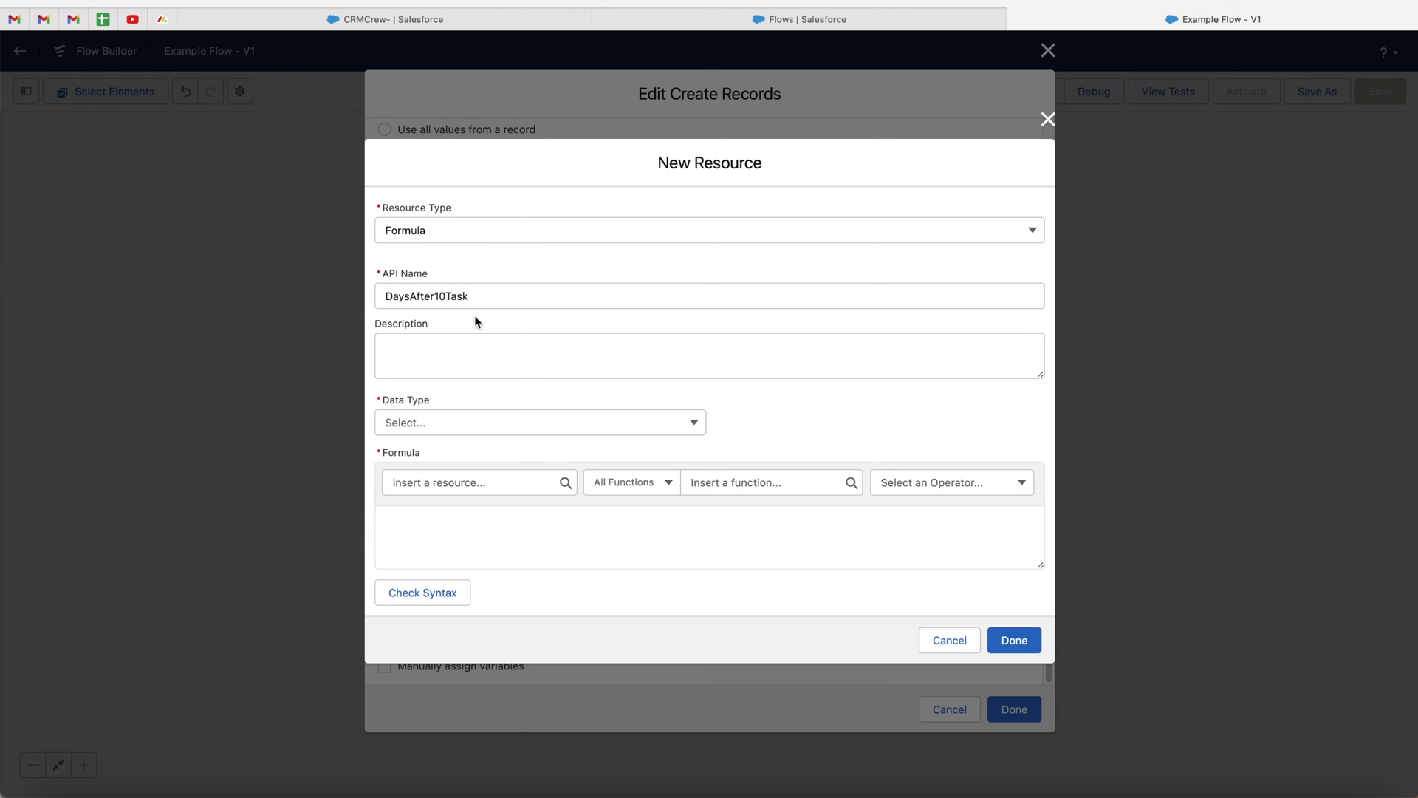
pyautogui.click(436, 422)
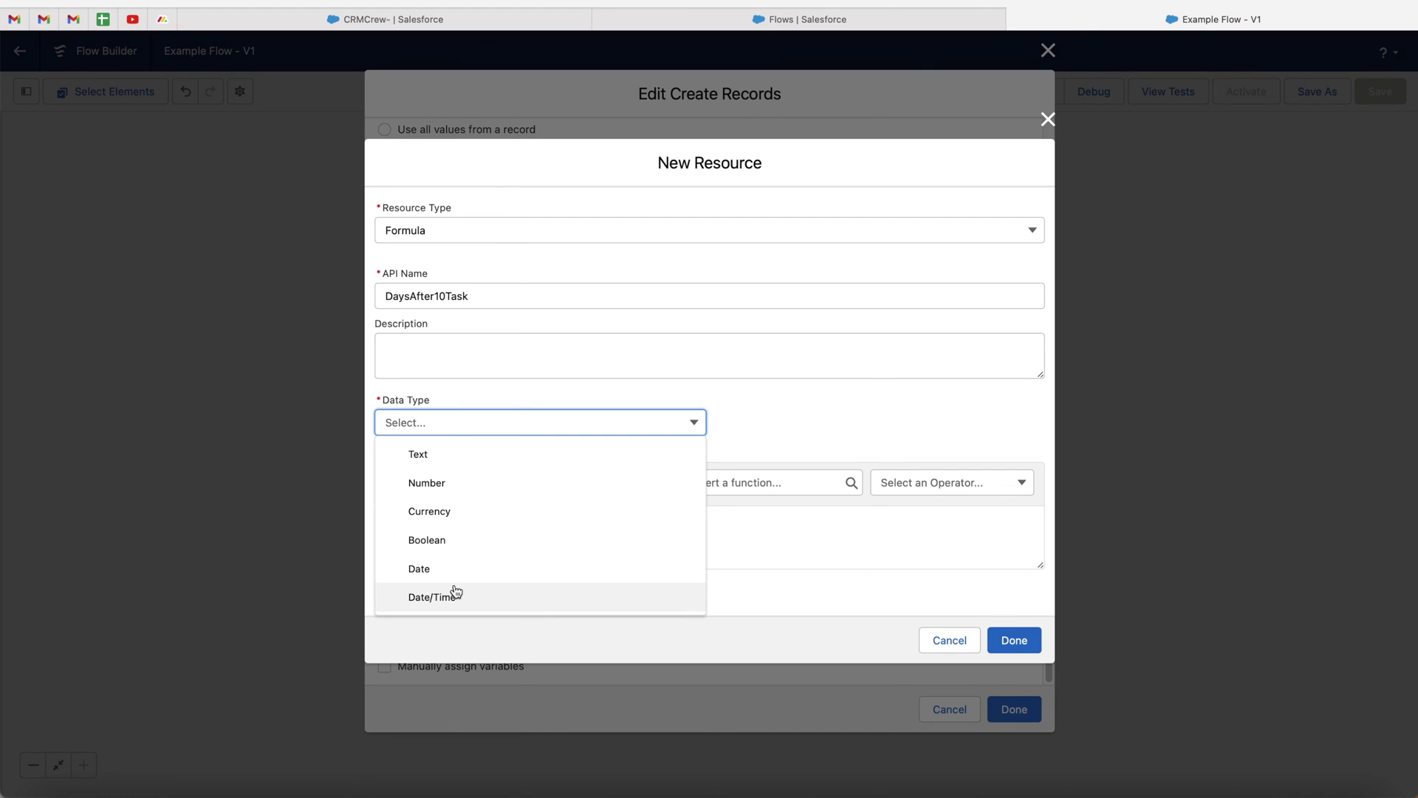
pyautogui.click(456, 517)
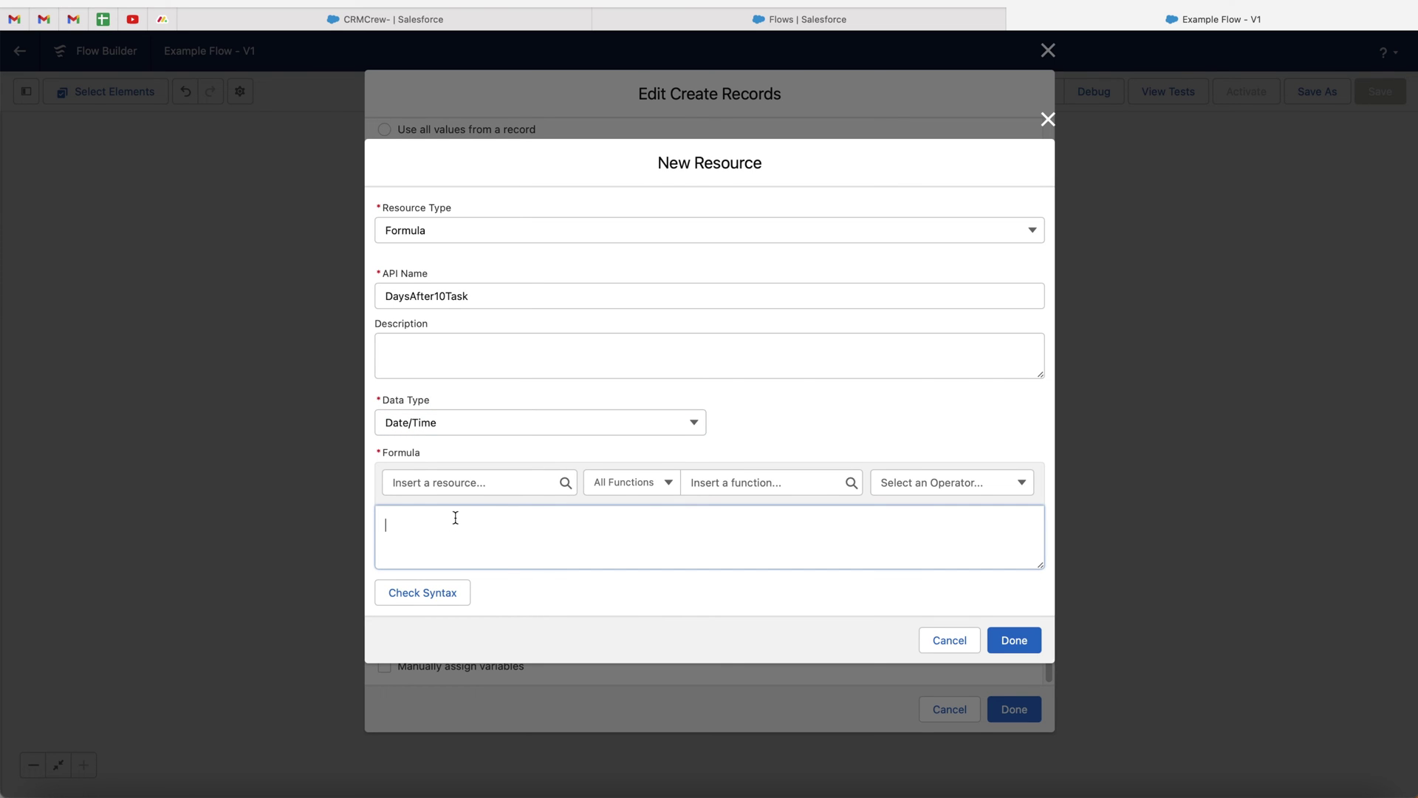
pyautogui.write('NOW() +10')
pyautogui.click(1025, 650)
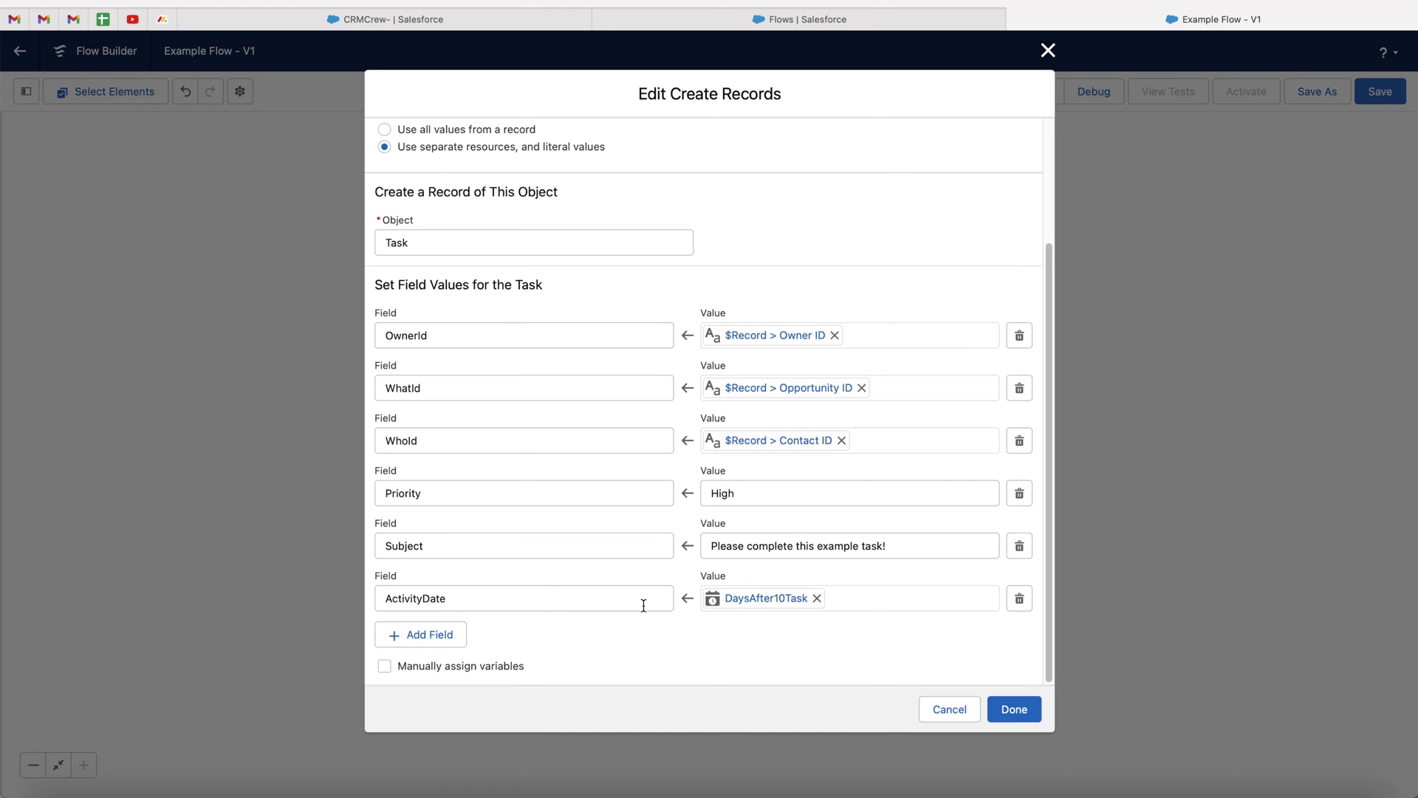
# - Finish the Create Records settings and save Example Flow as Version 2
pyautogui.scroll(3, 945, 526)
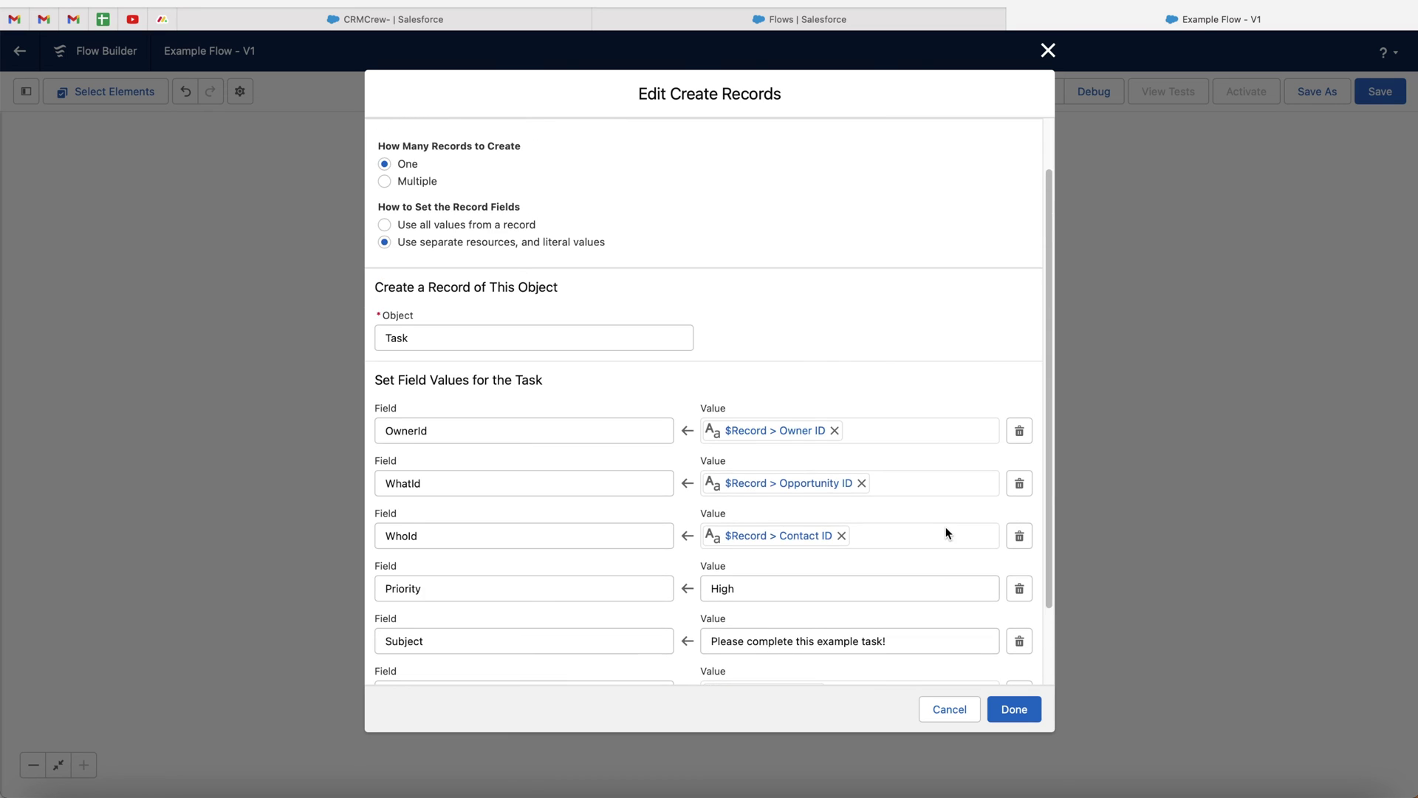
pyautogui.scroll(-3, 946, 526)
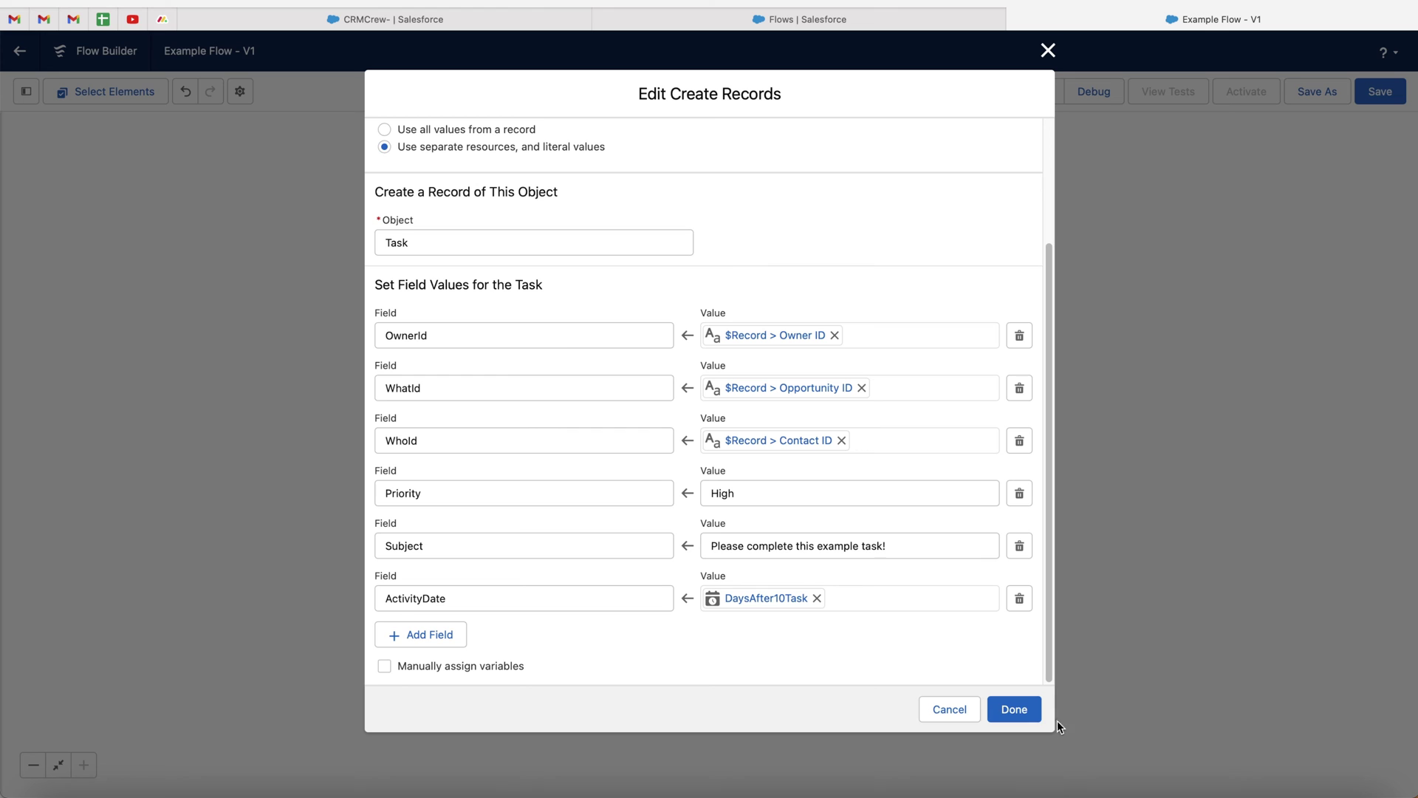
pyautogui.click(1014, 710)
pyautogui.press('super+s')
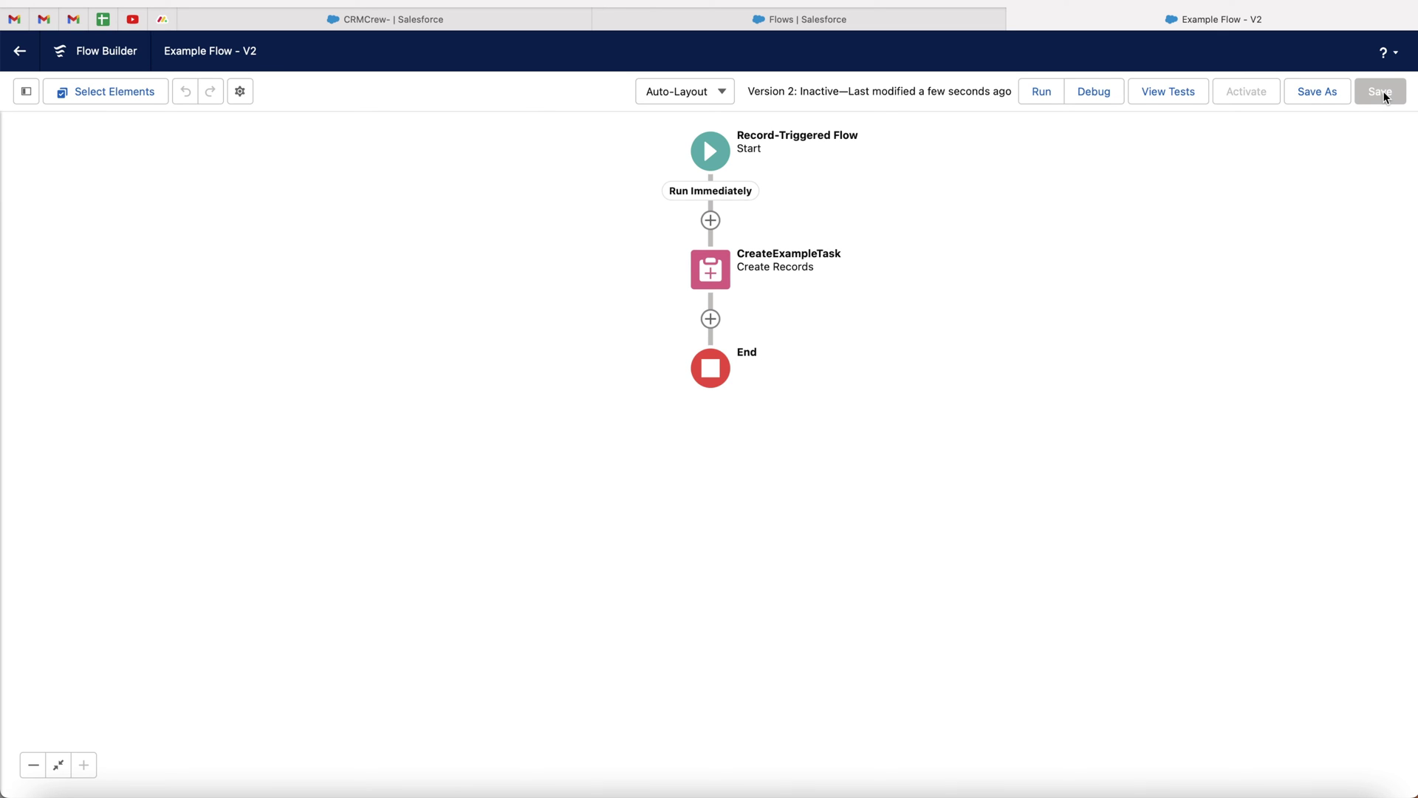
# - Debug the flow as an update of the CRMCrew- opportunity
pyautogui.click(1097, 98)
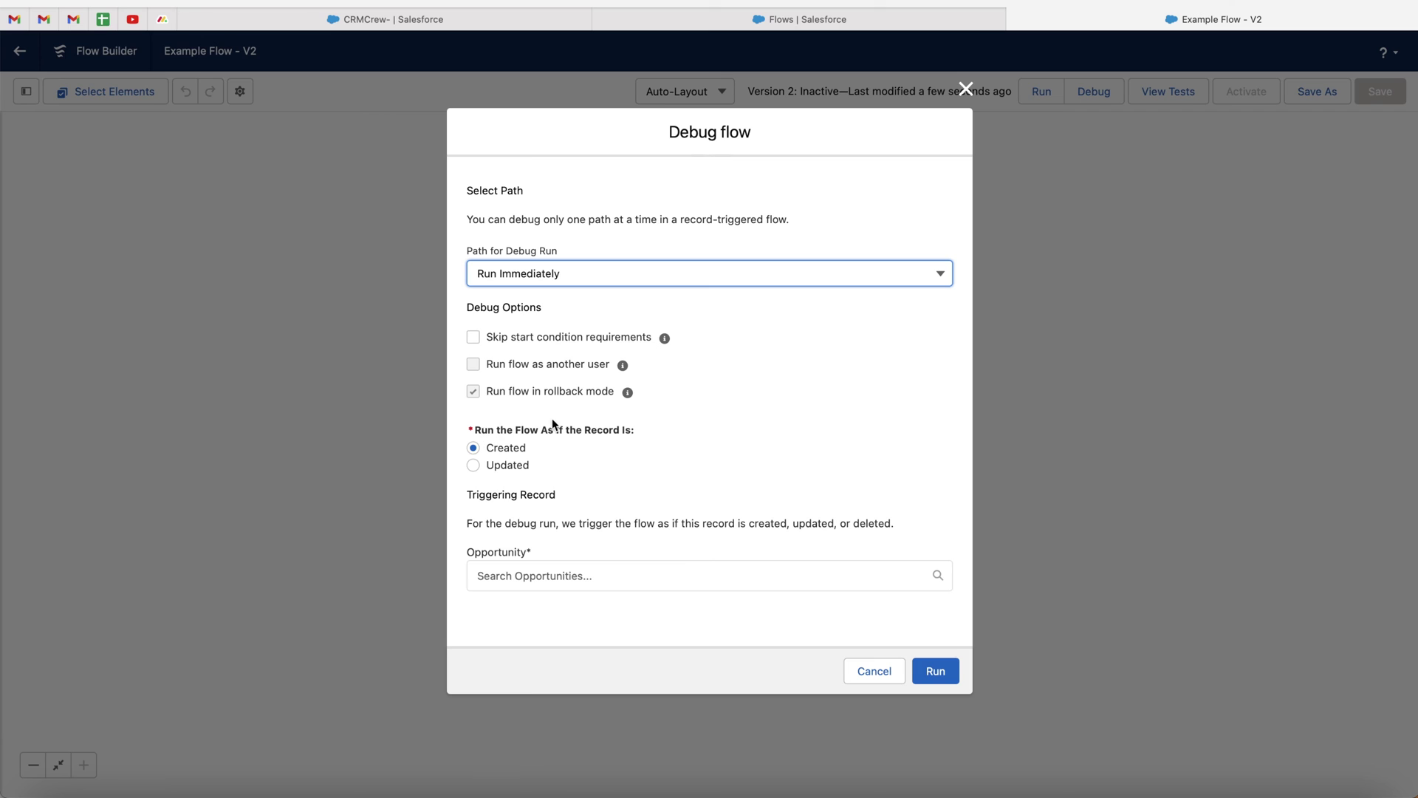
pyautogui.click(474, 466)
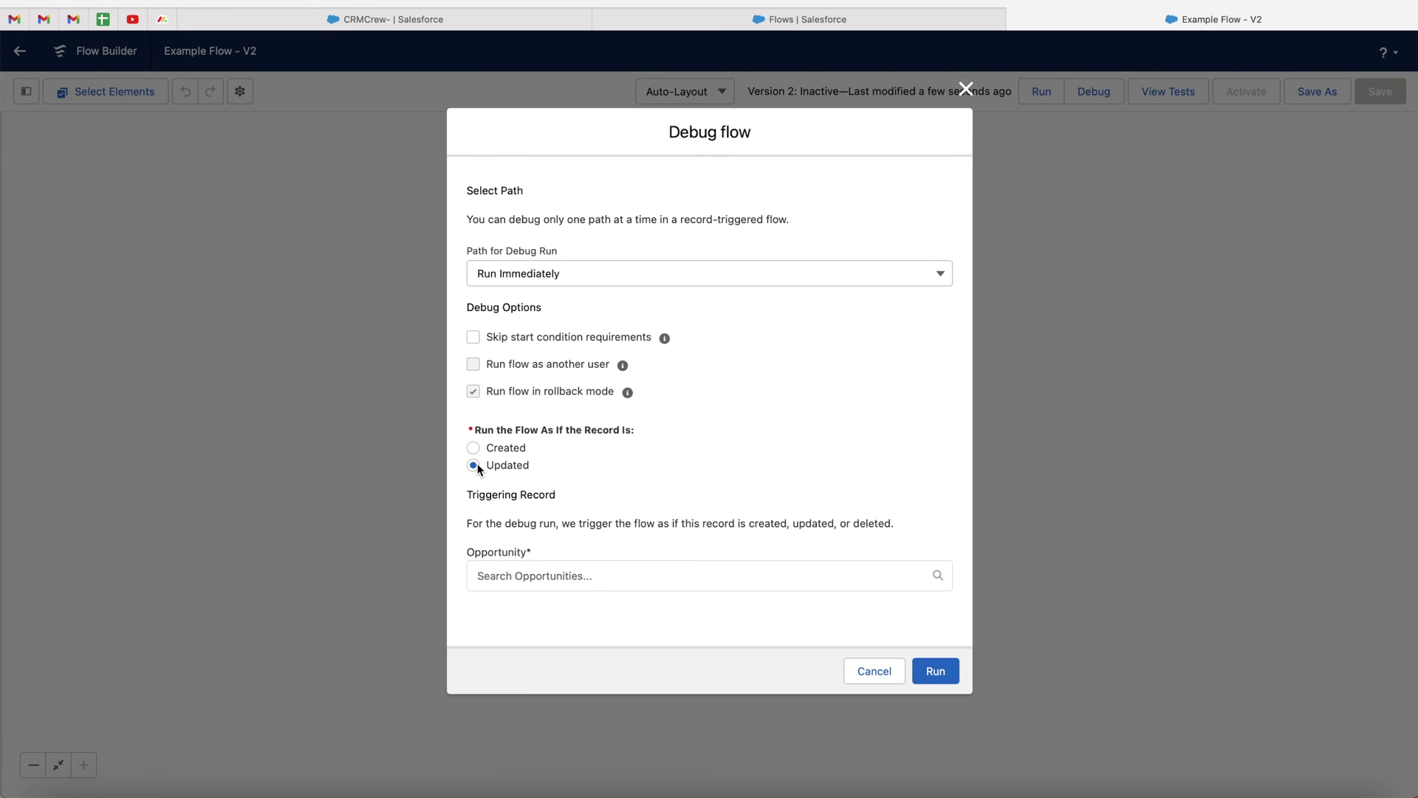
pyautogui.click(702, 578)
pyautogui.click(538, 616)
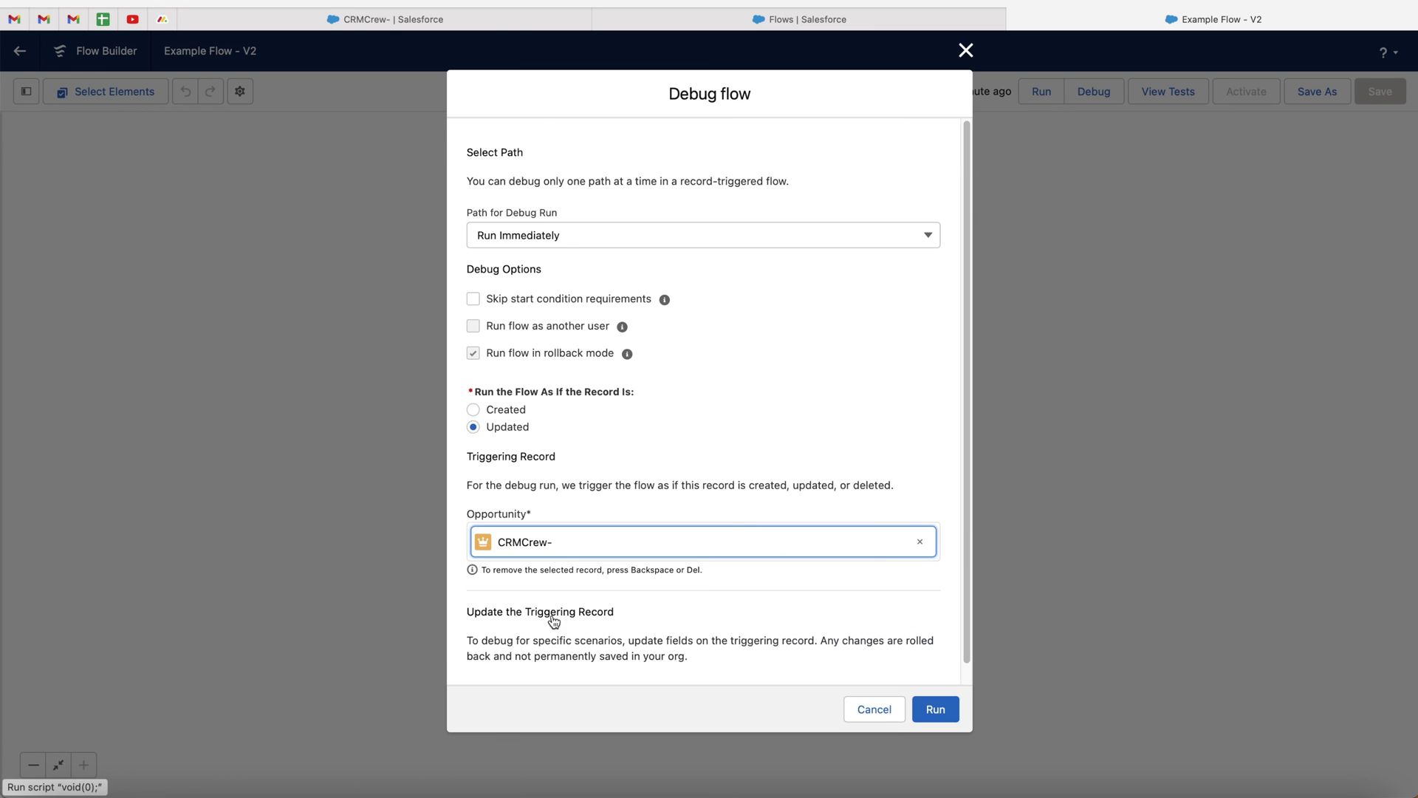
pyautogui.scroll(-3, 777, 479)
pyautogui.scroll(-3, 777, 479)
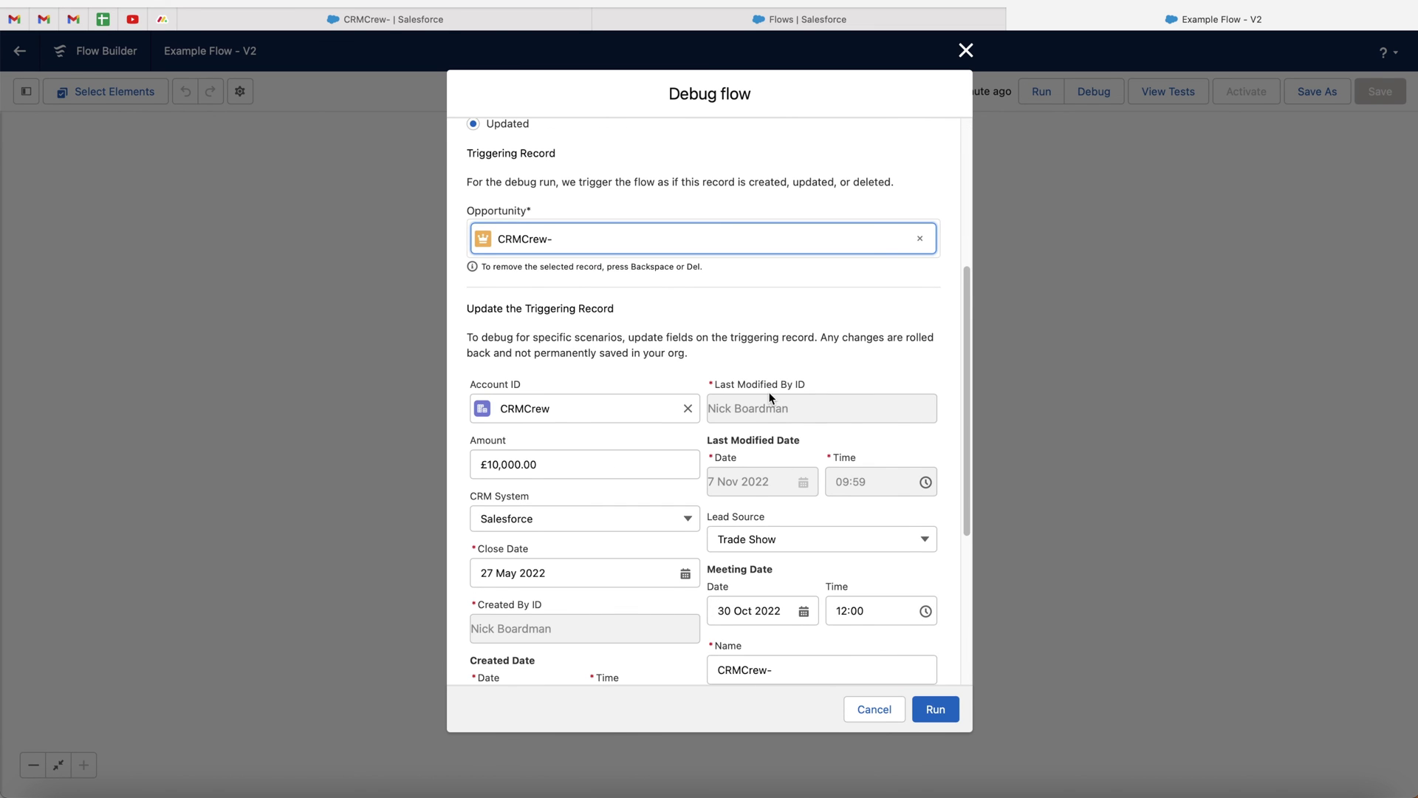
pyautogui.scroll(-4, 772, 395)
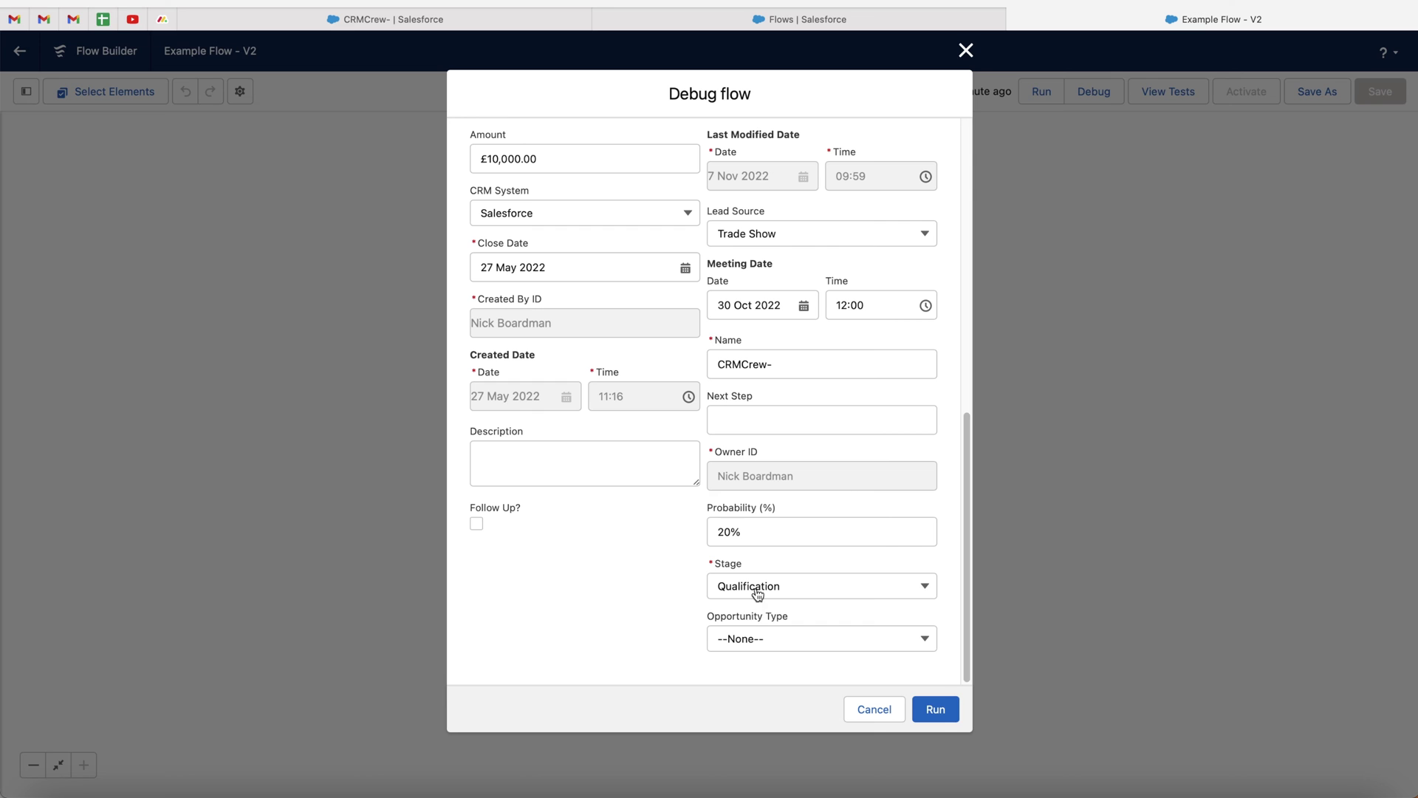
# - Set the test record's Stage to Example Stage and run the debug
pyautogui.click(760, 586)
pyautogui.click(783, 441)
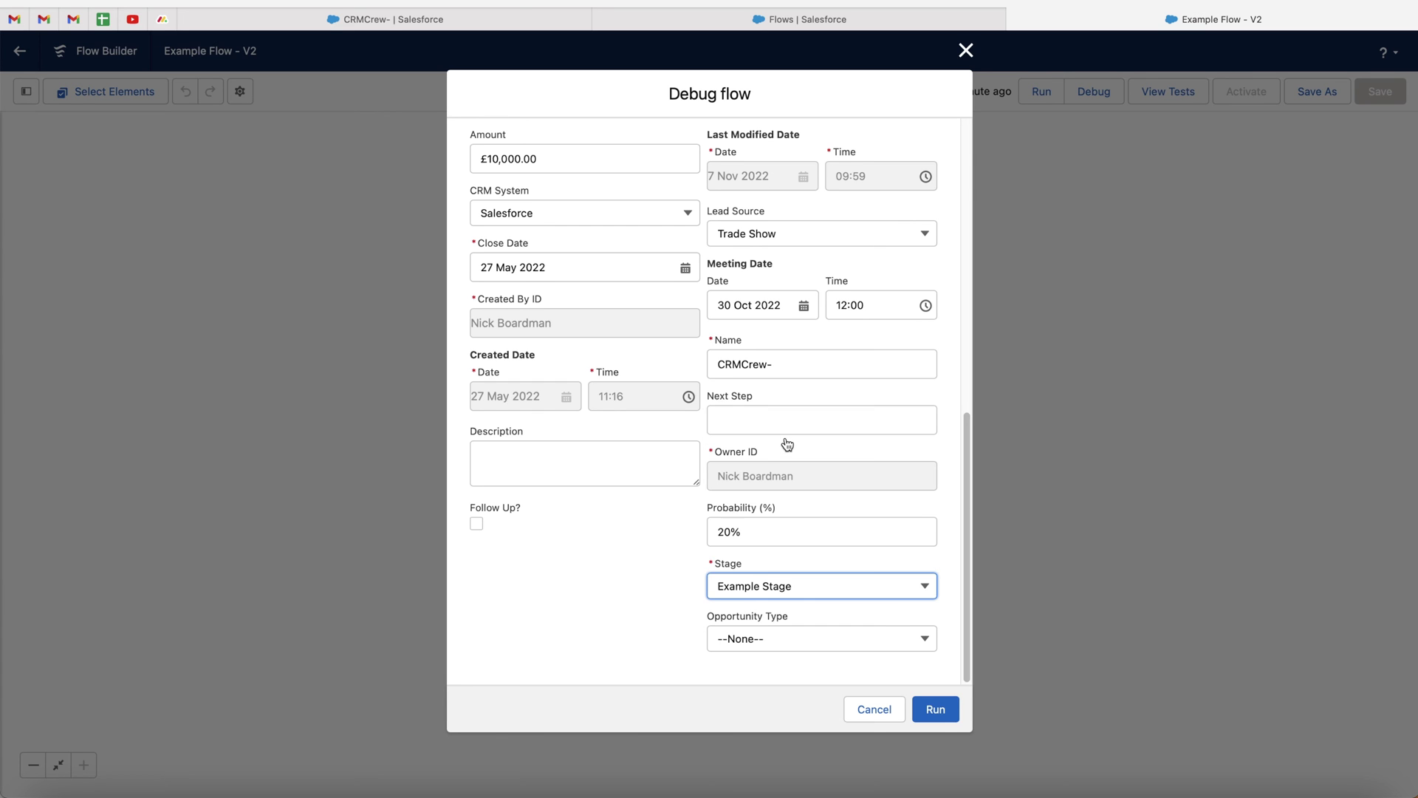
pyautogui.scroll(5, 705, 535)
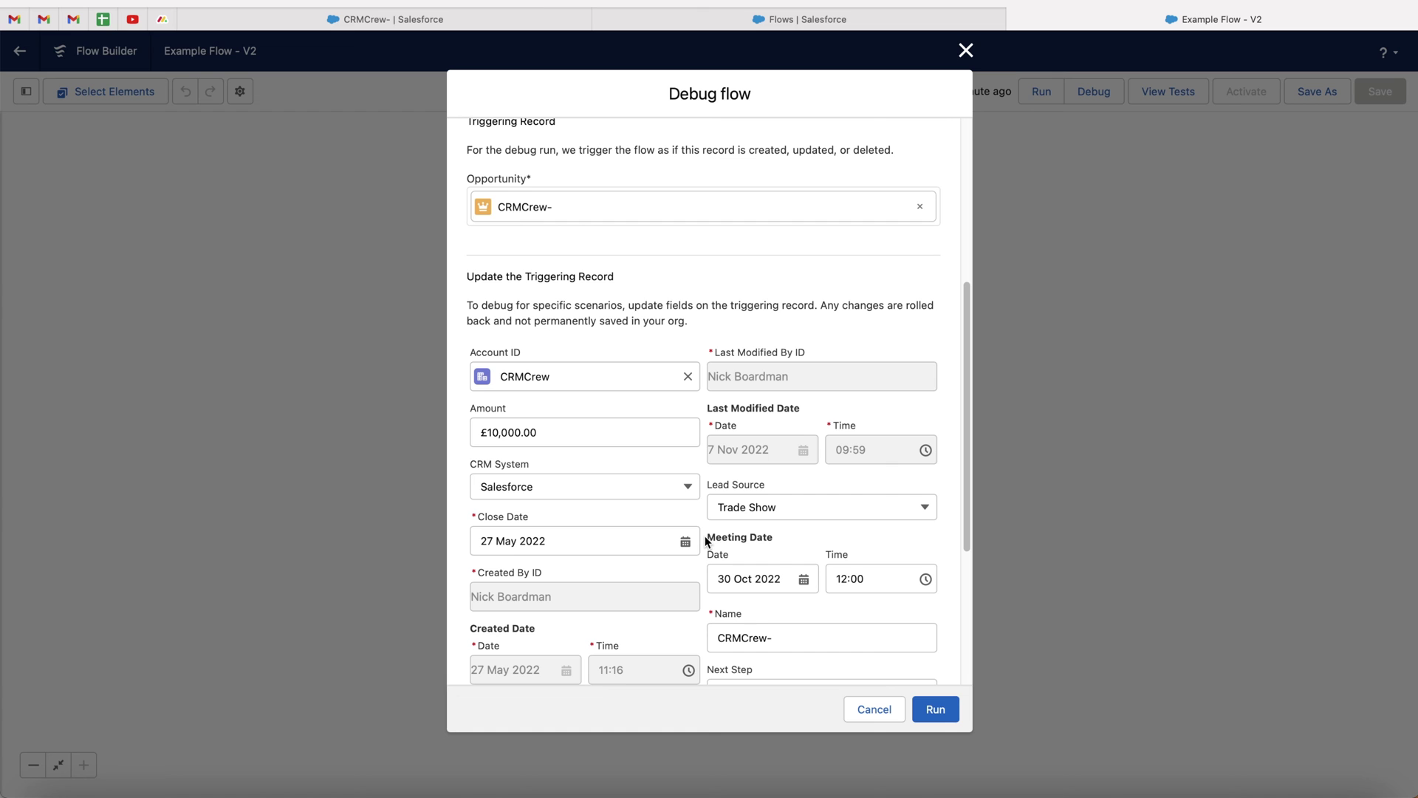
pyautogui.scroll(-5, 705, 541)
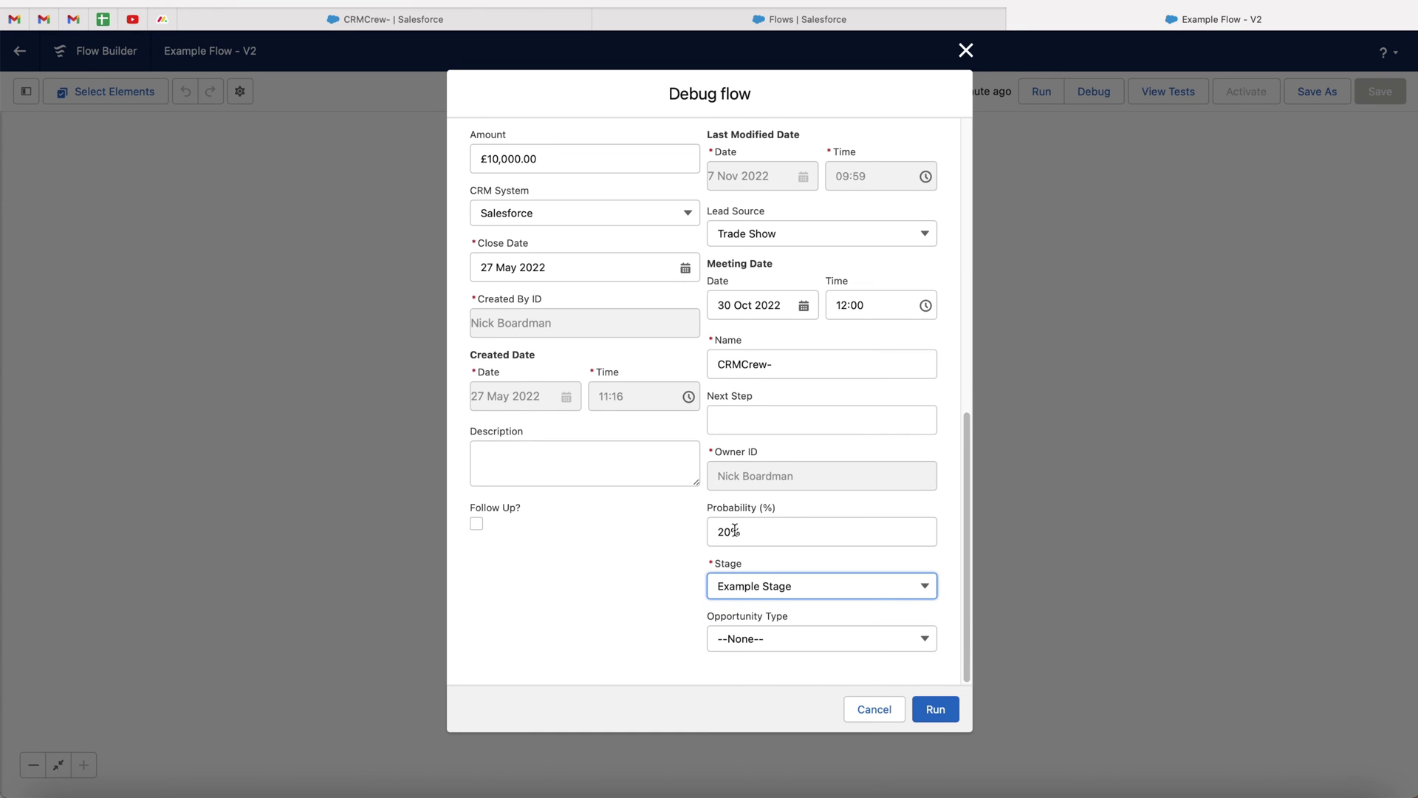
pyautogui.scroll(2, 705, 534)
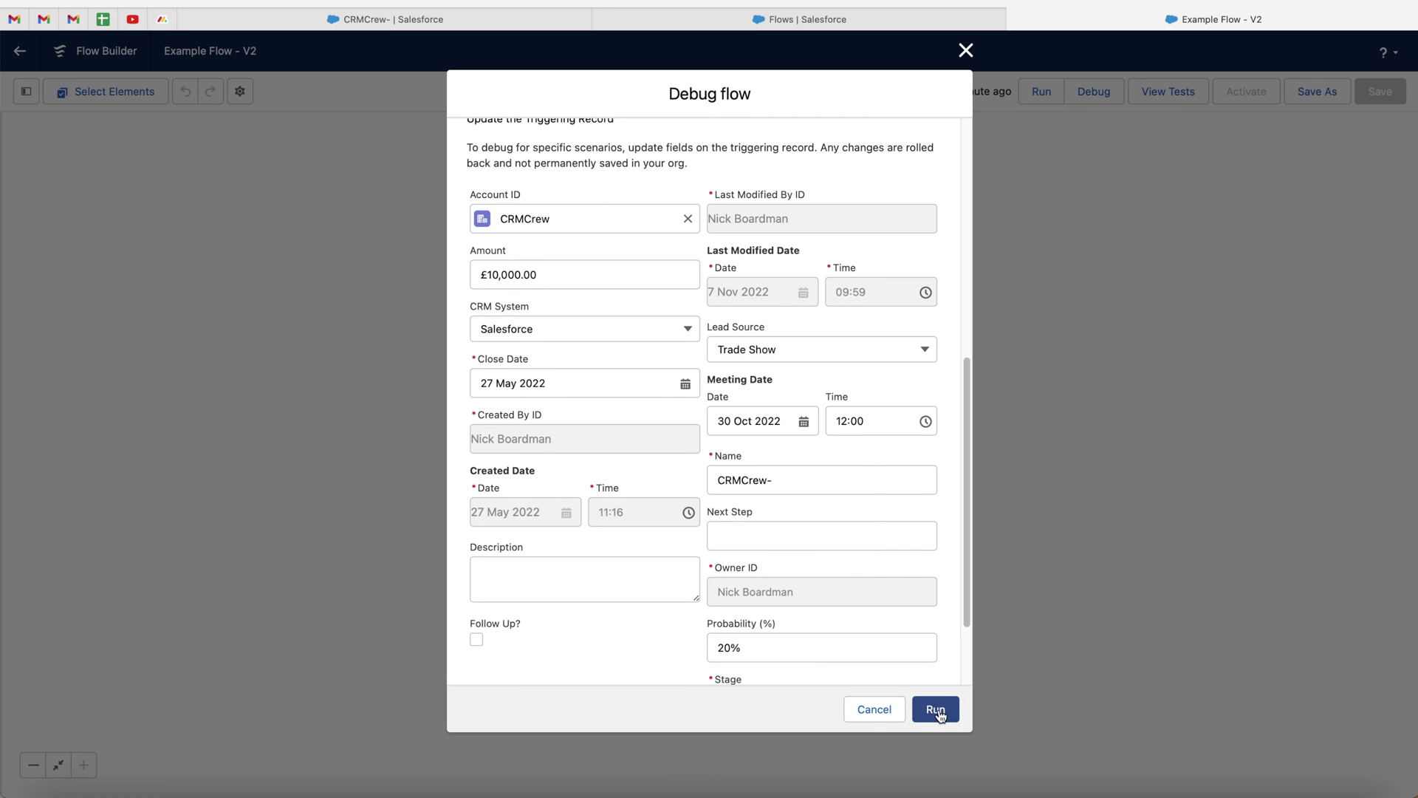
pyautogui.click(932, 711)
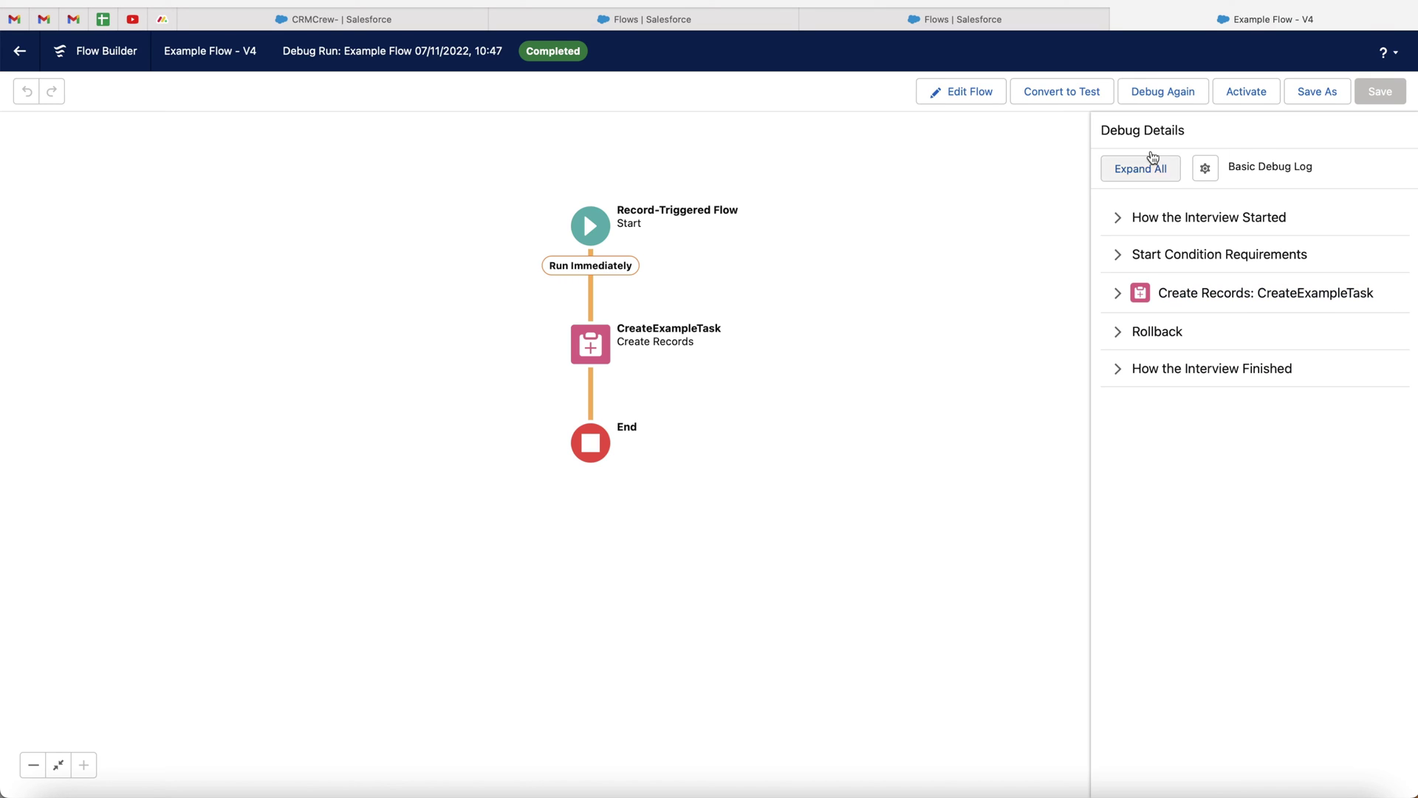
# - Activate Example Flow - V4 and return to the CRMCrew- opportunity page
pyautogui.click(1247, 94)
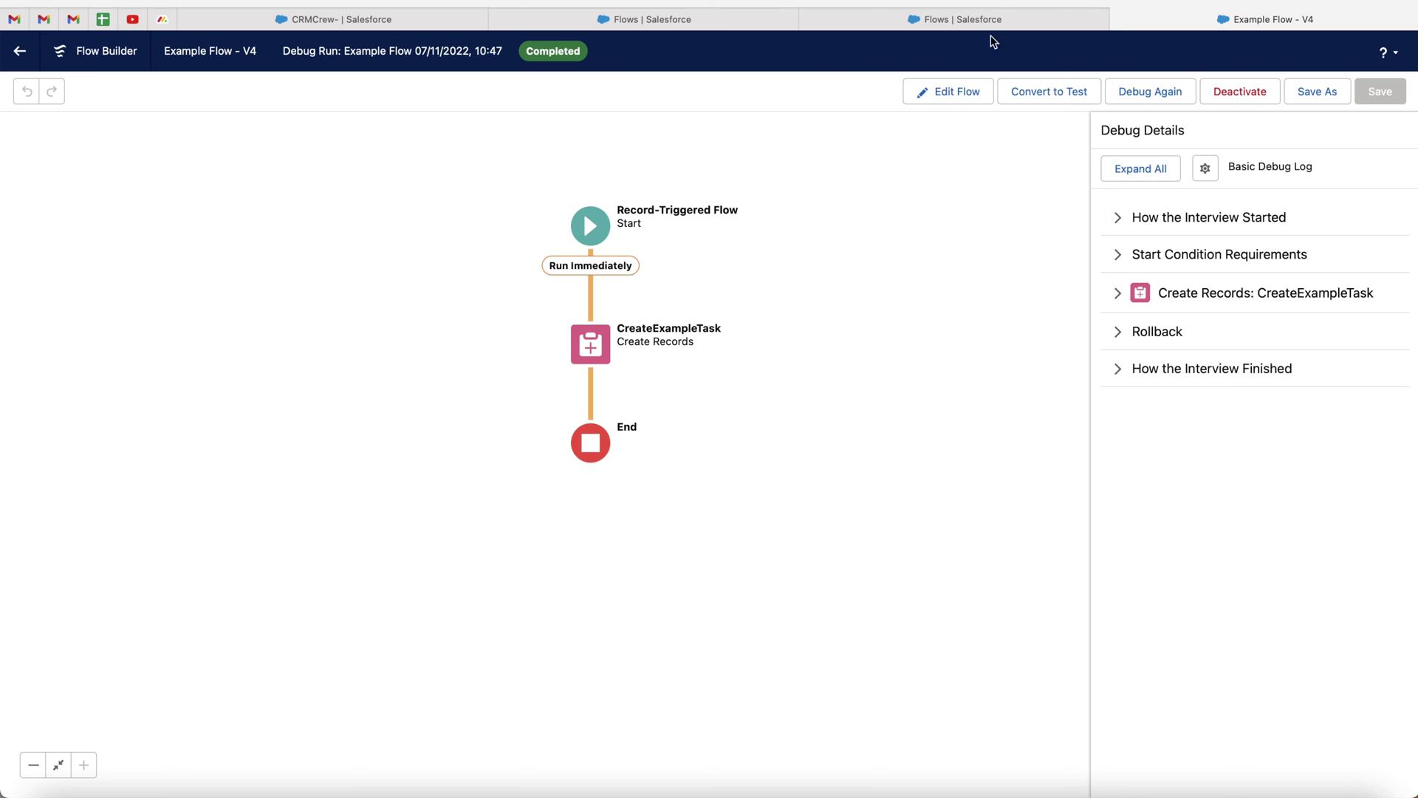
pyautogui.click(218, 21)
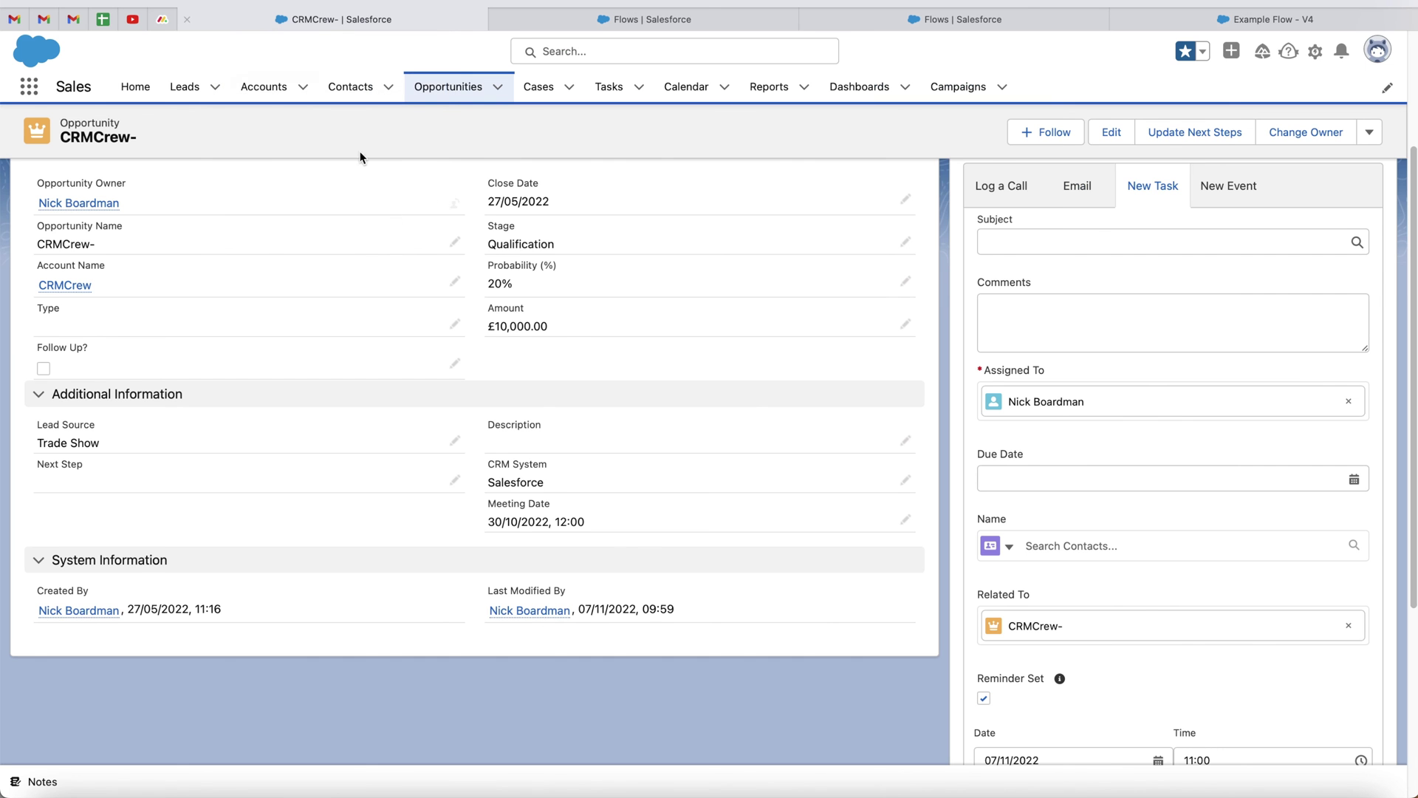
# - Move CRMCrew- to Example Stage and open the flow-created example task
pyautogui.press('super+r')
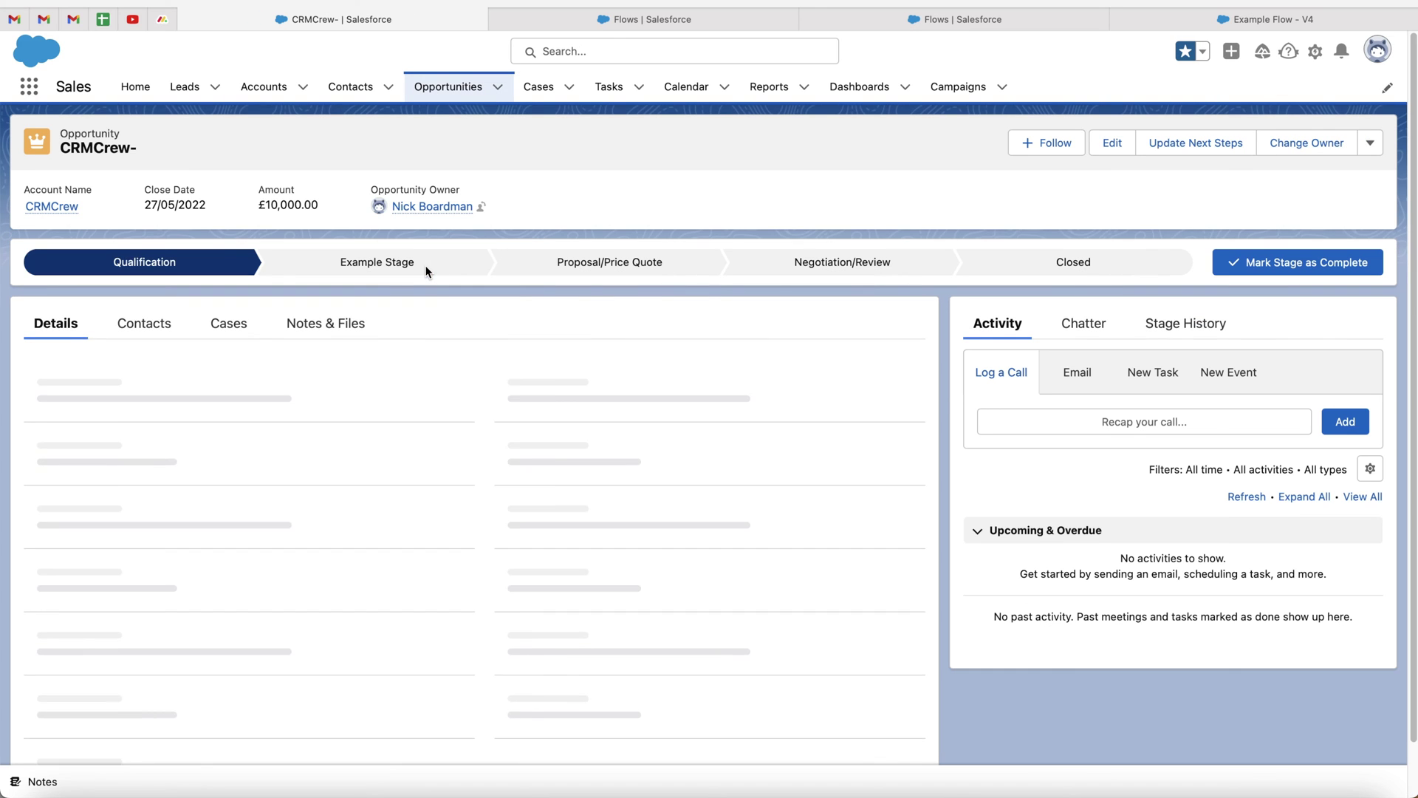
pyautogui.click(385, 264)
pyautogui.click(1349, 267)
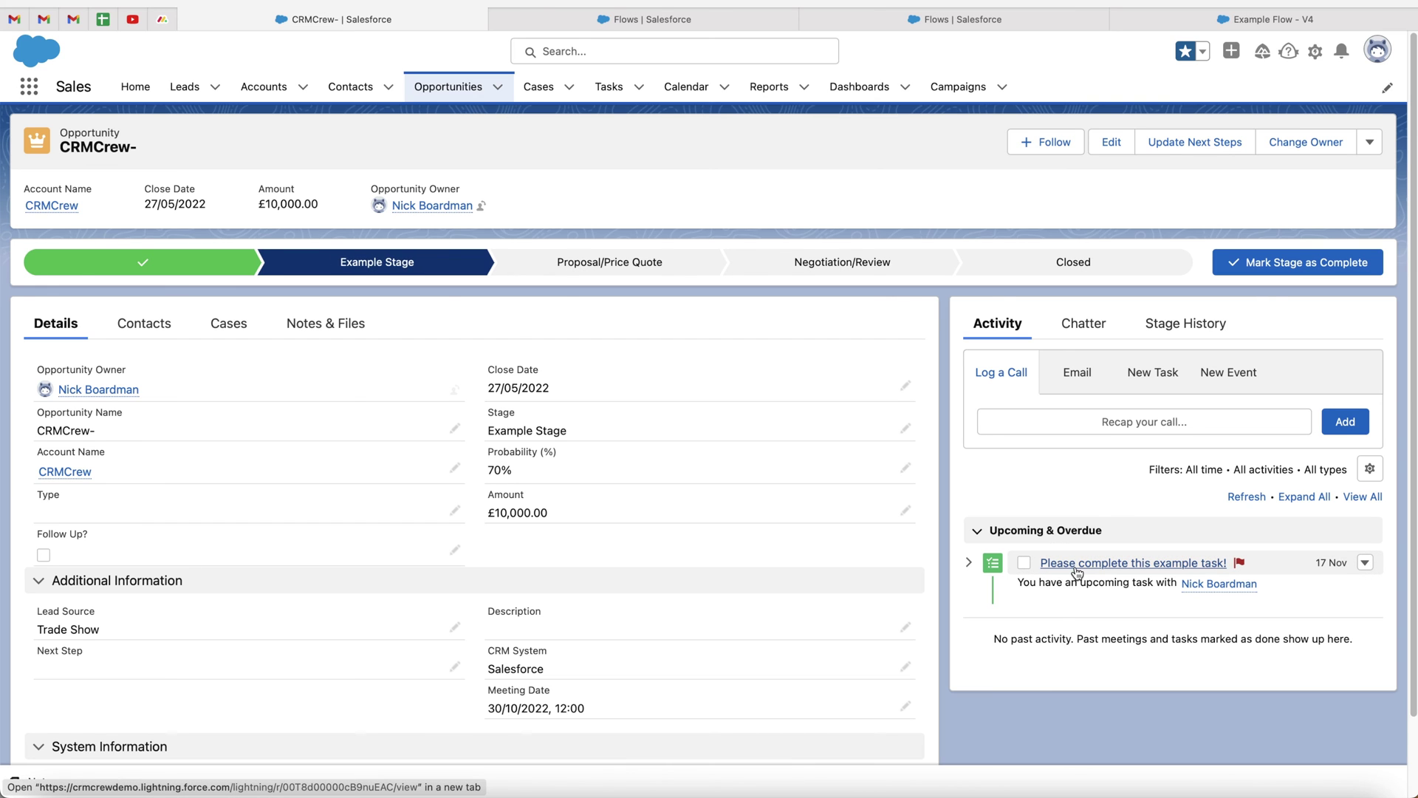
pyautogui.click(1077, 563)
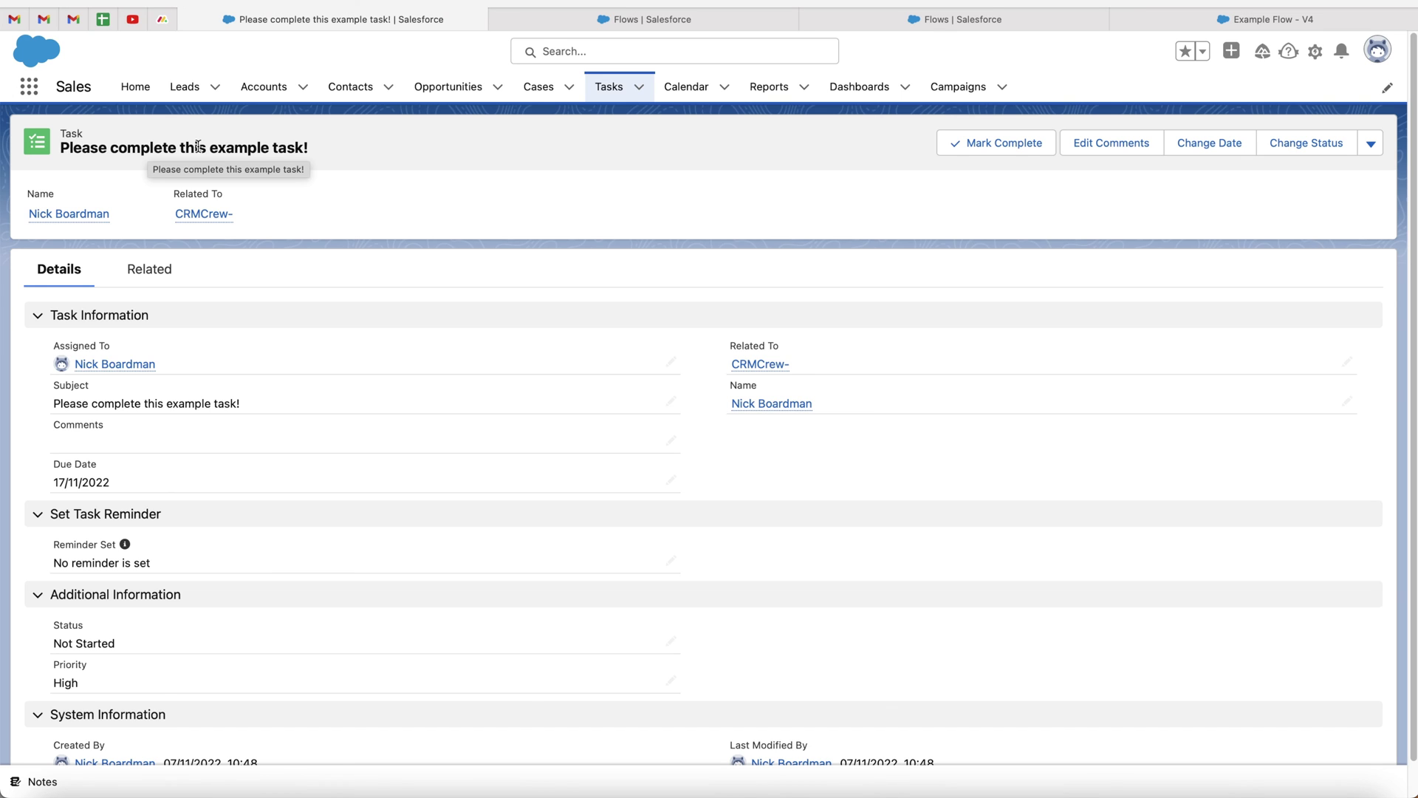
# - Check the task is High priority and due 17/11/2022, then view All Opportunities
pyautogui.moveTo(77, 217)
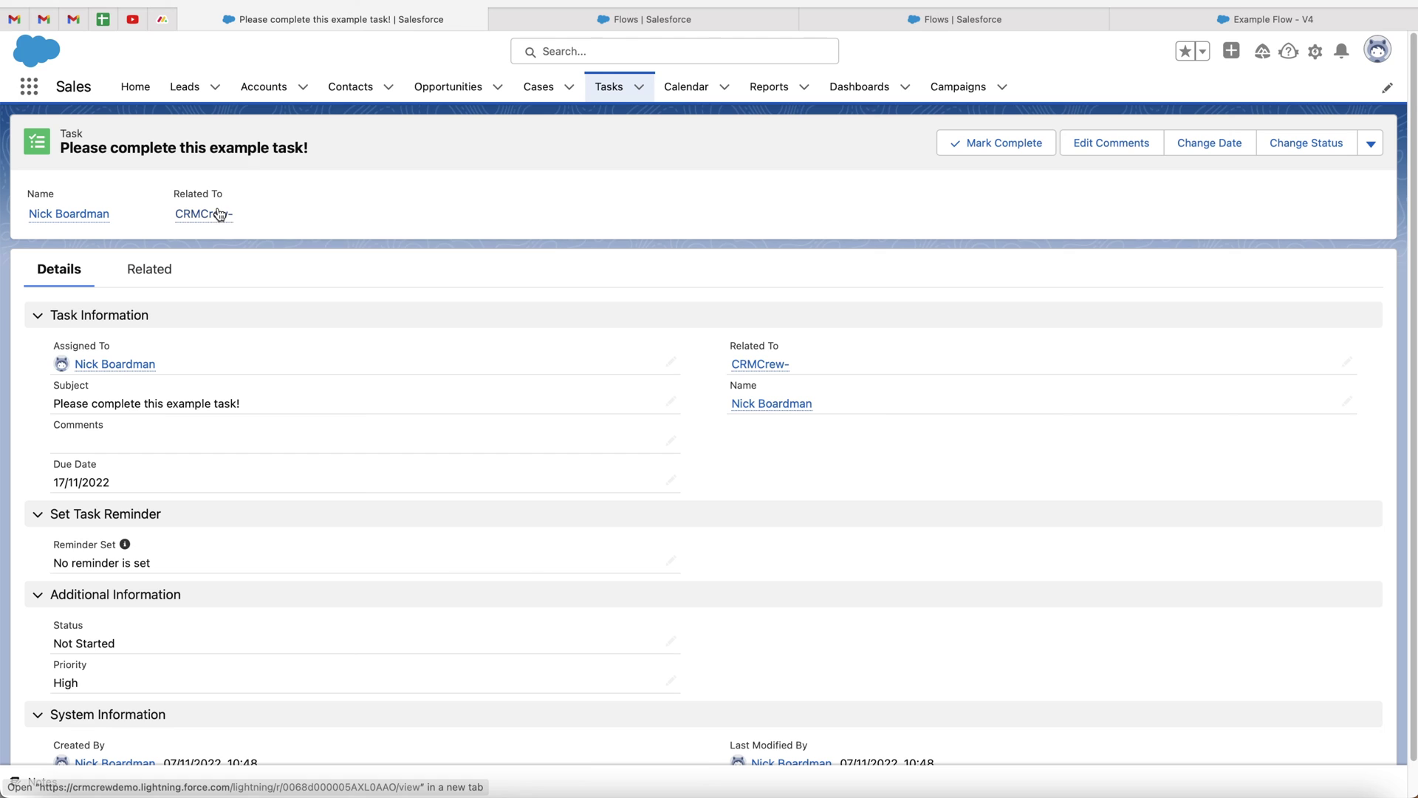
pyautogui.moveTo(213, 220)
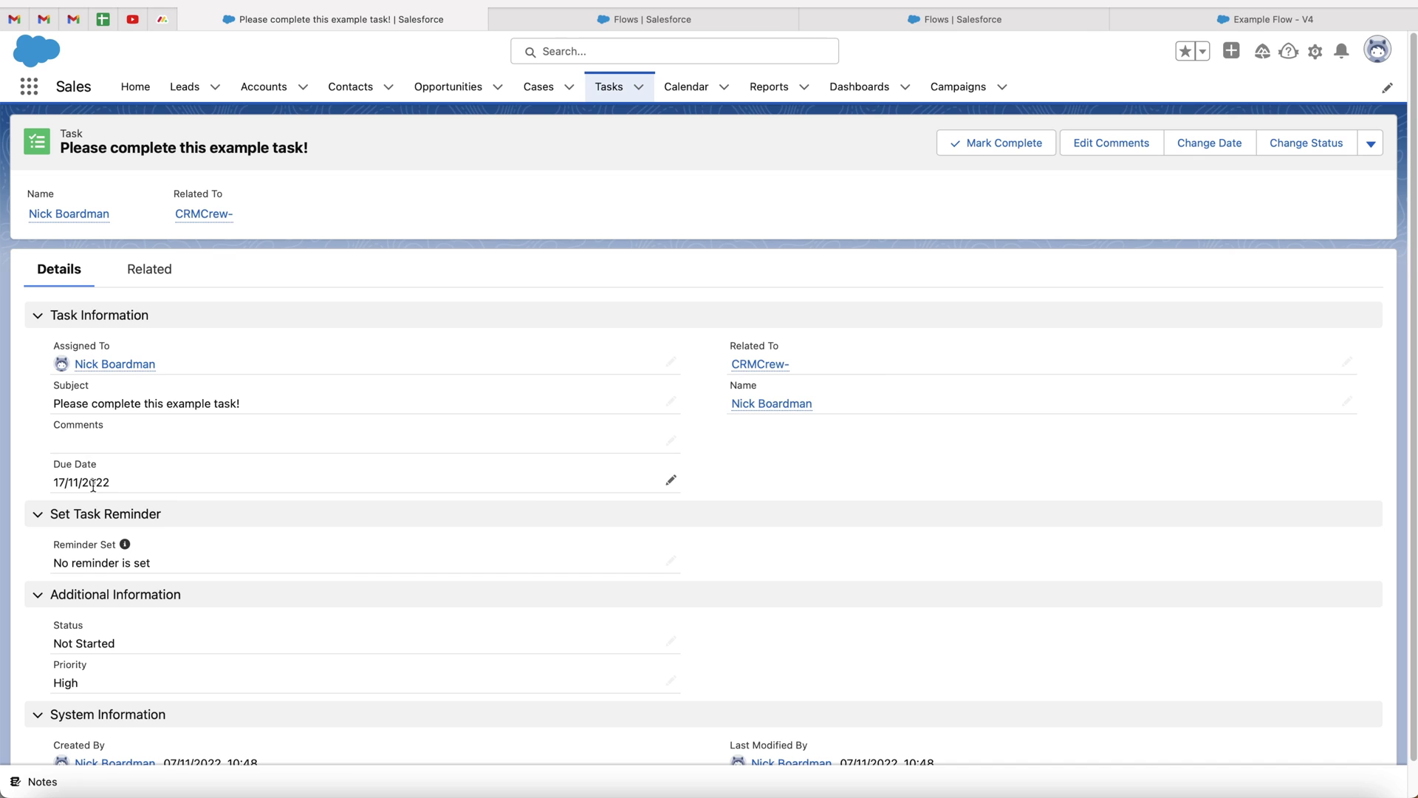
pyautogui.scroll(-1, 116, 483)
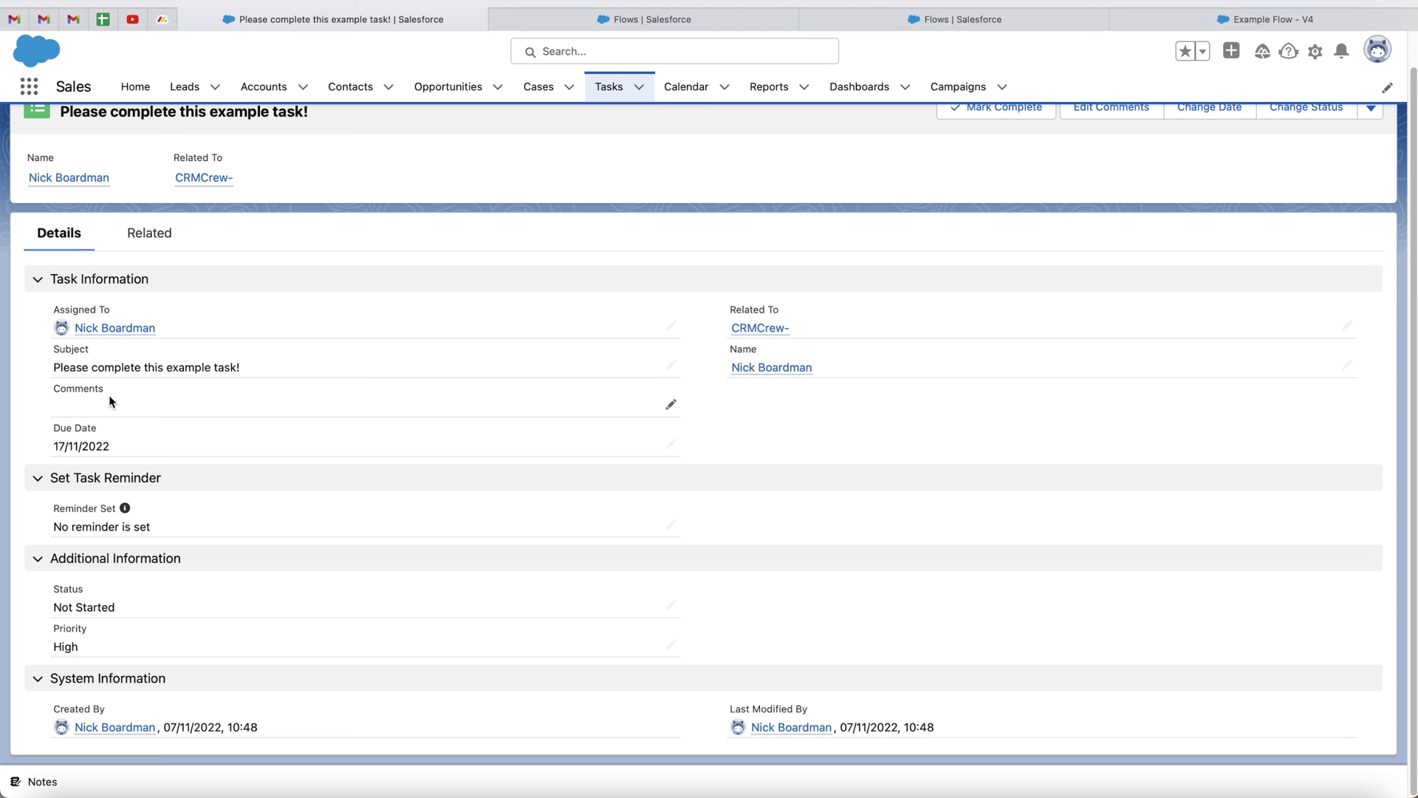
pyautogui.scroll(1, 129, 396)
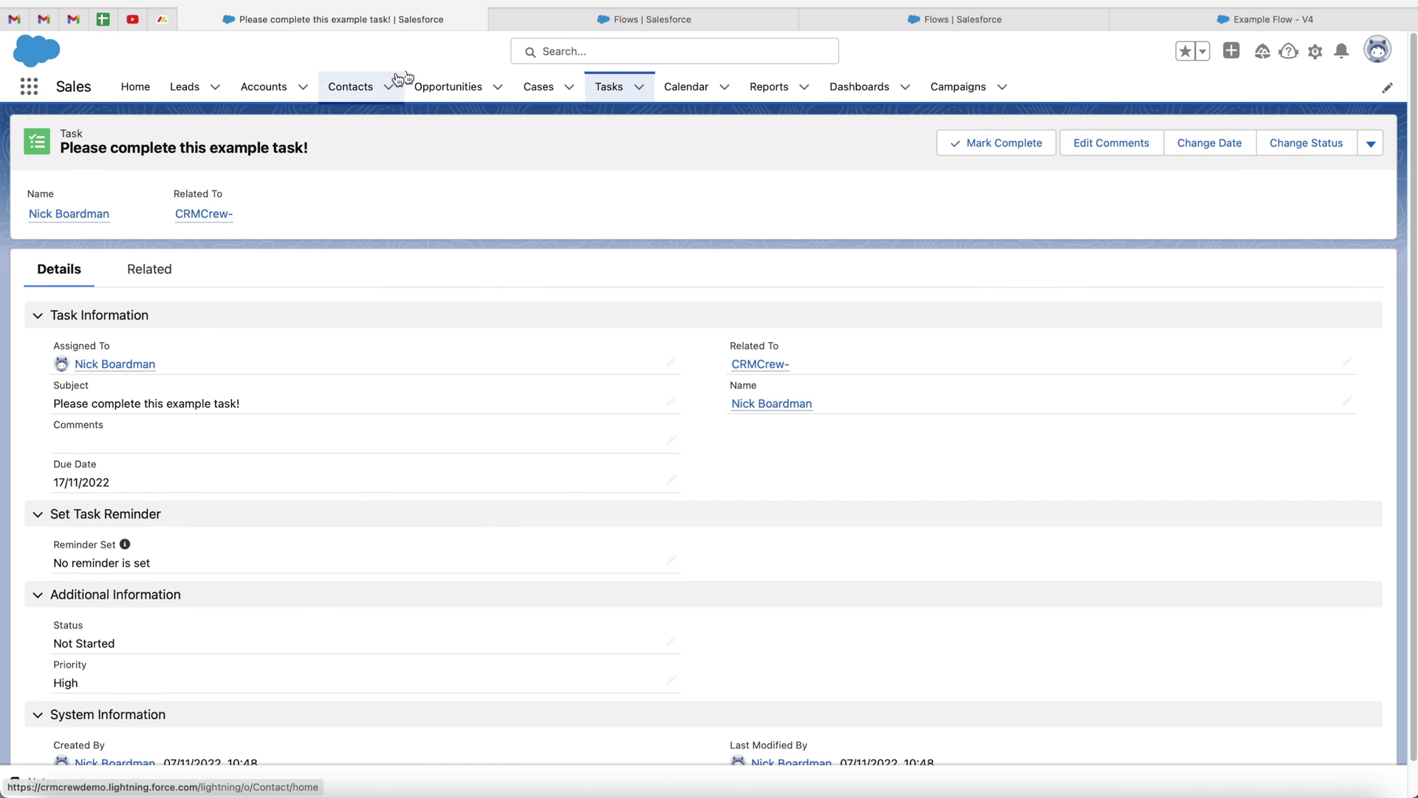
pyautogui.click(447, 87)
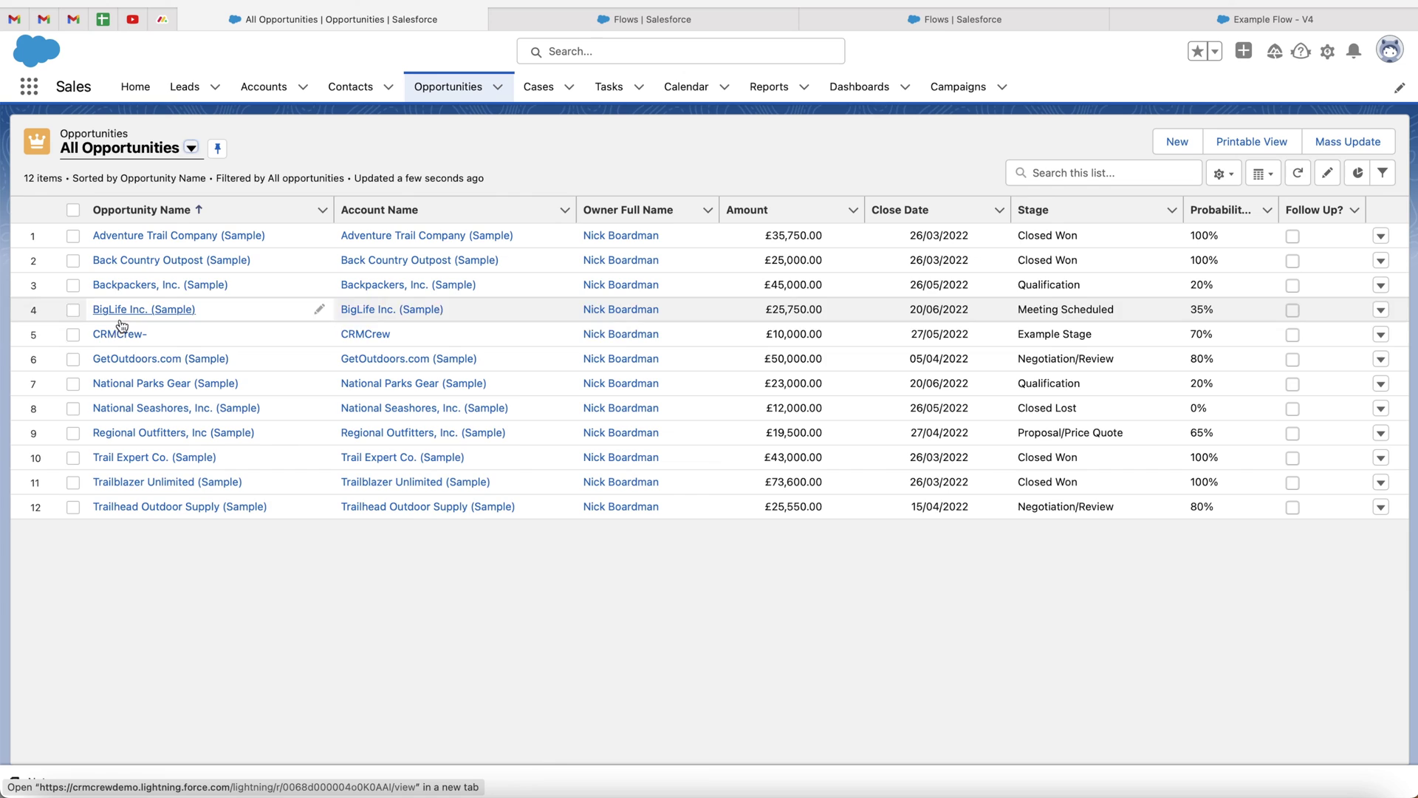
# - Open the CRMCrew- opportunity, return to the Example Flow - V4 debug run, and deactivate the flow
pyautogui.click(111, 335)
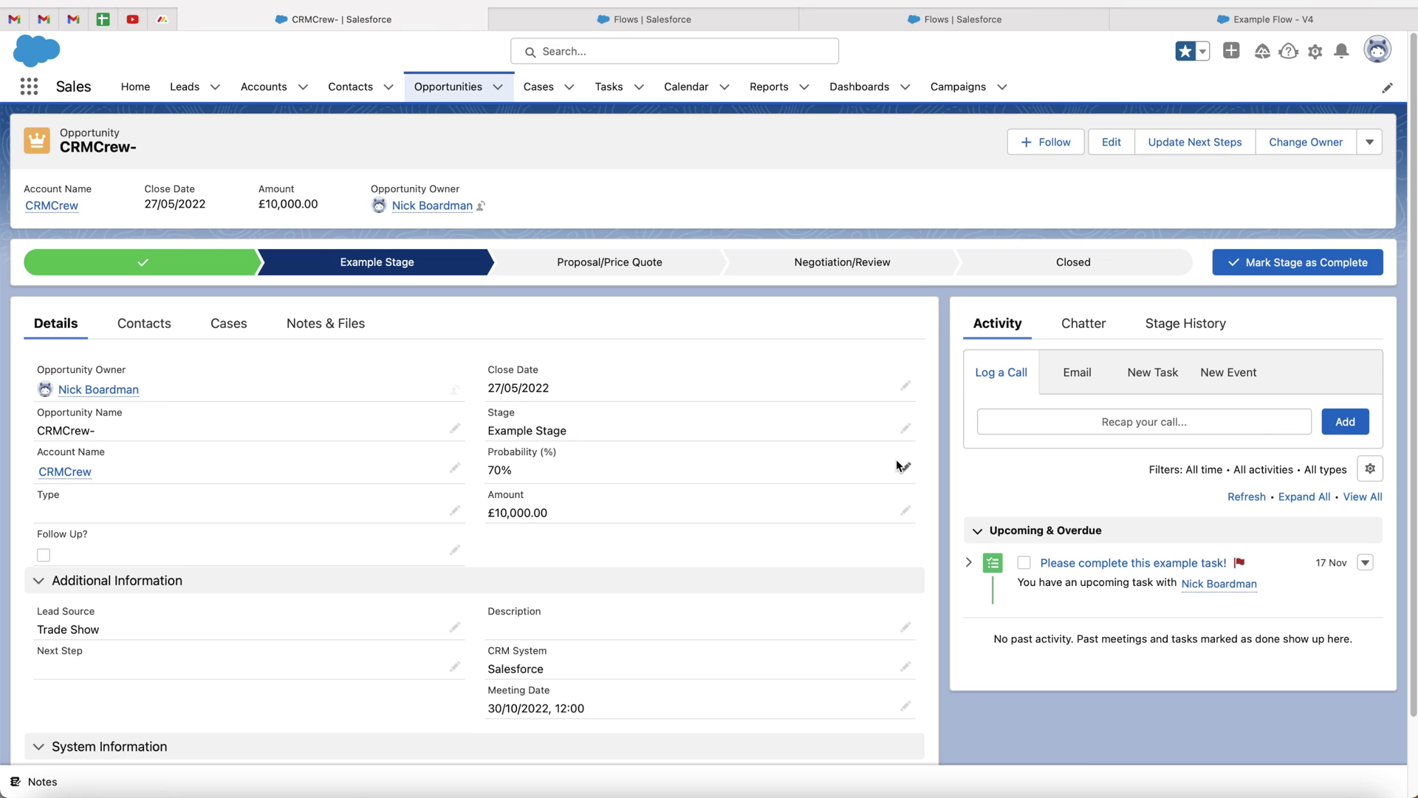
pyautogui.click(1269, 21)
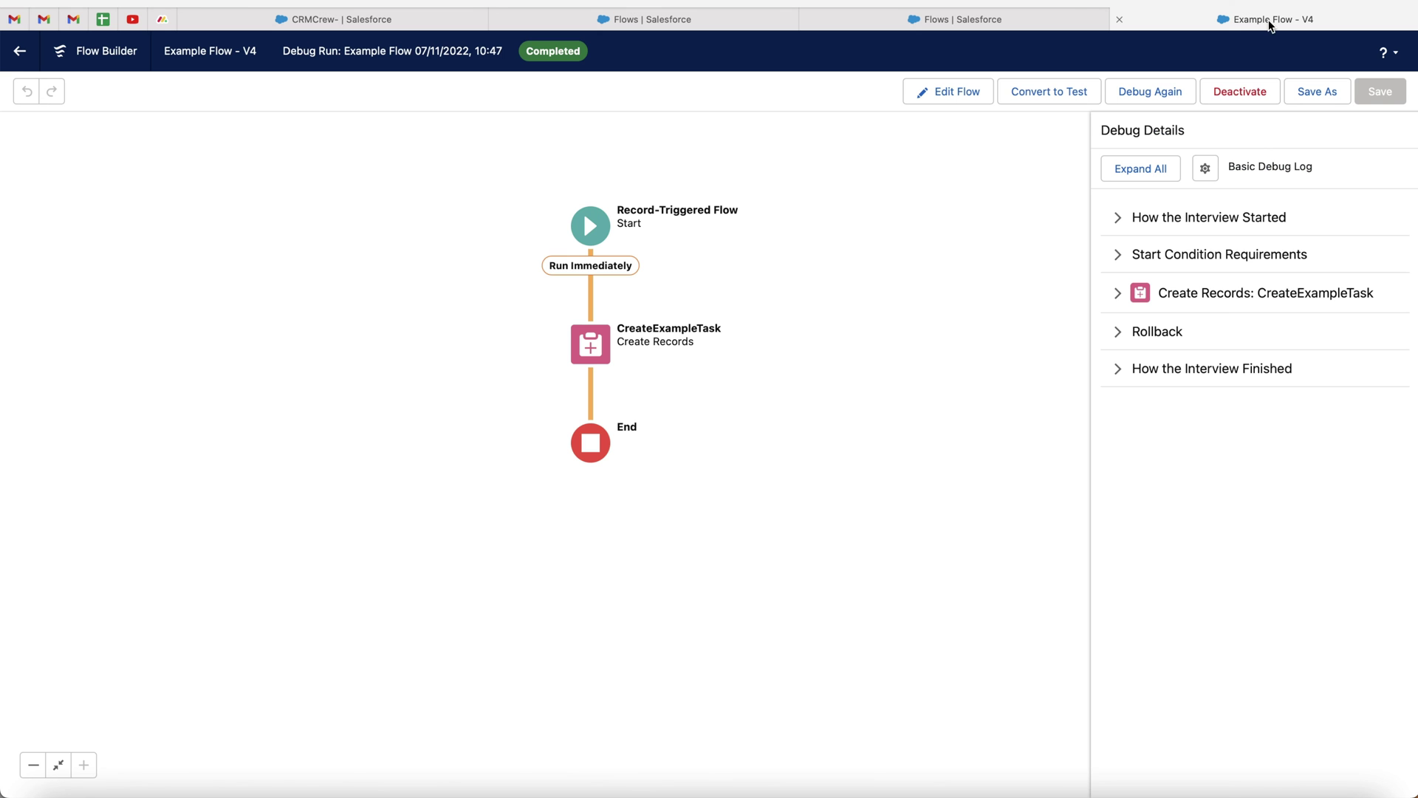
pyautogui.click(1247, 94)
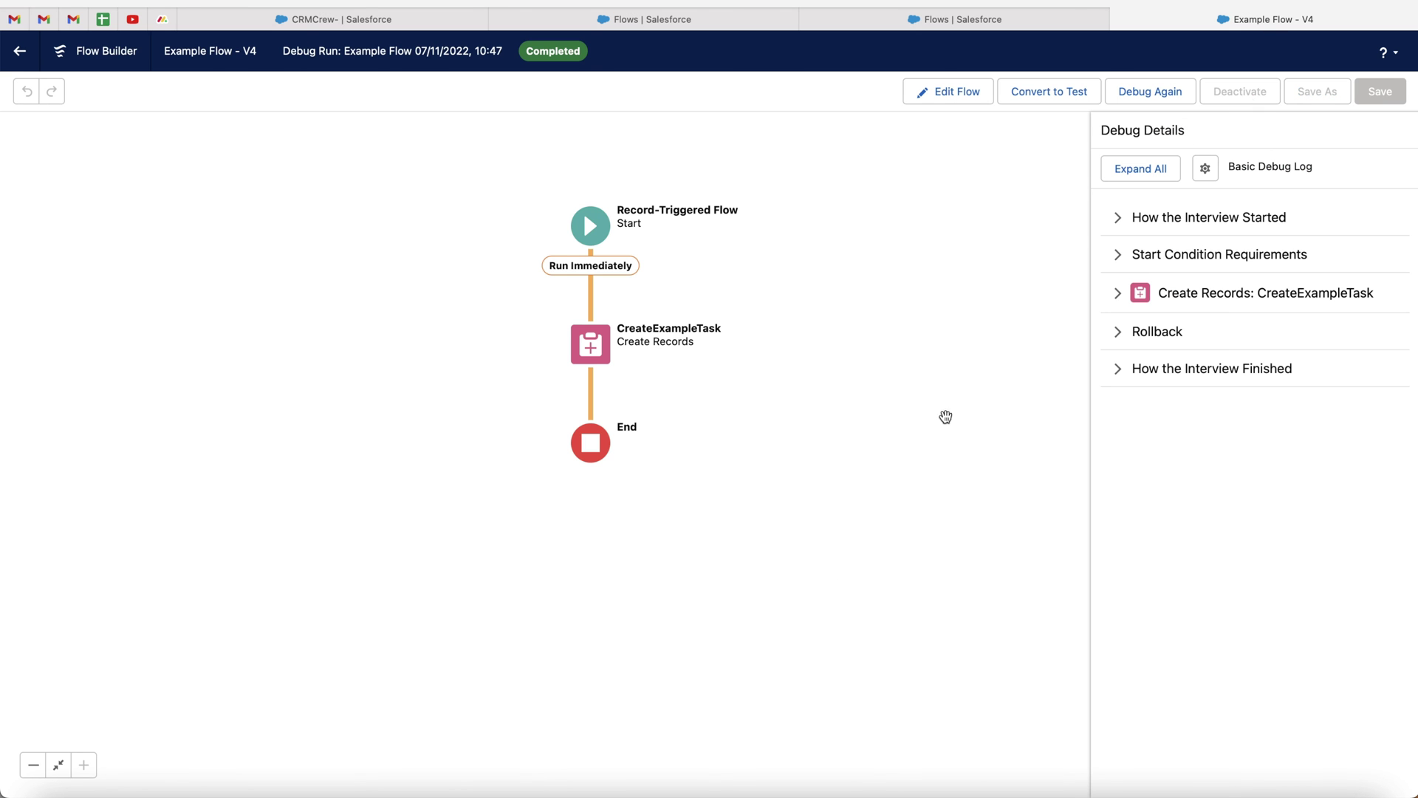